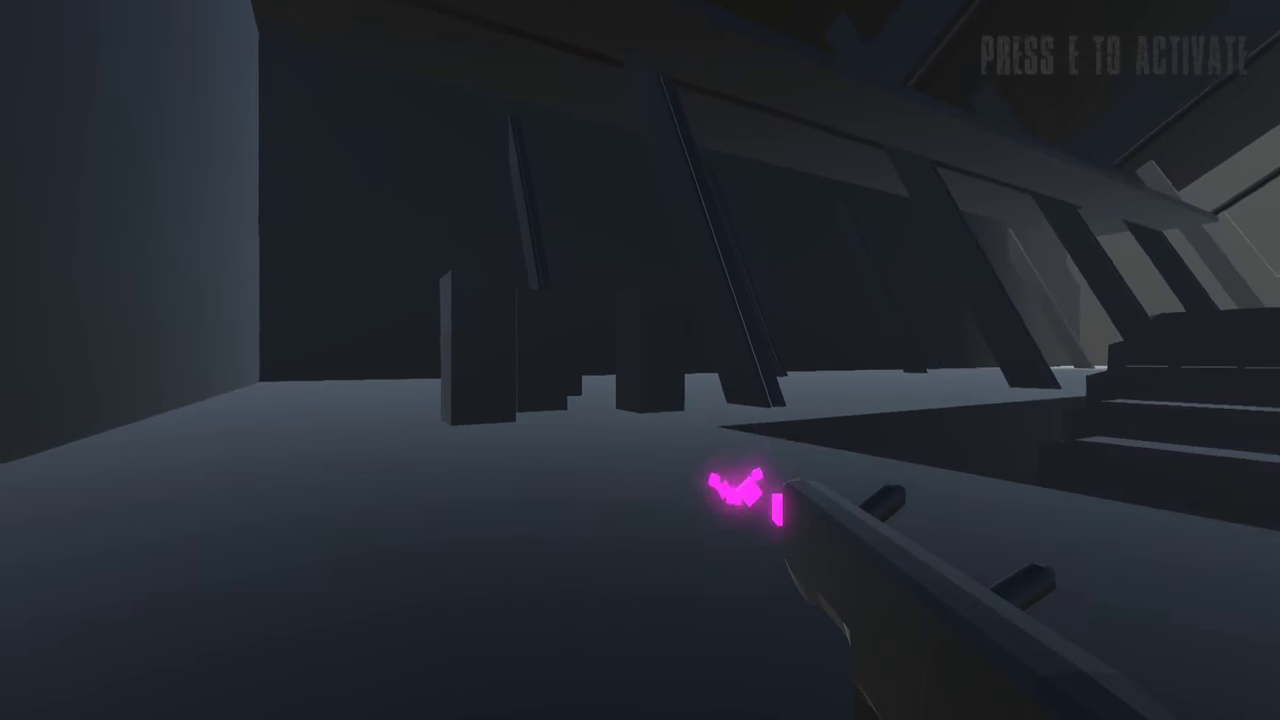
left_click(640, 360)
left_click(640, 360)
left_click(640, 360)
left_click(640, 360)
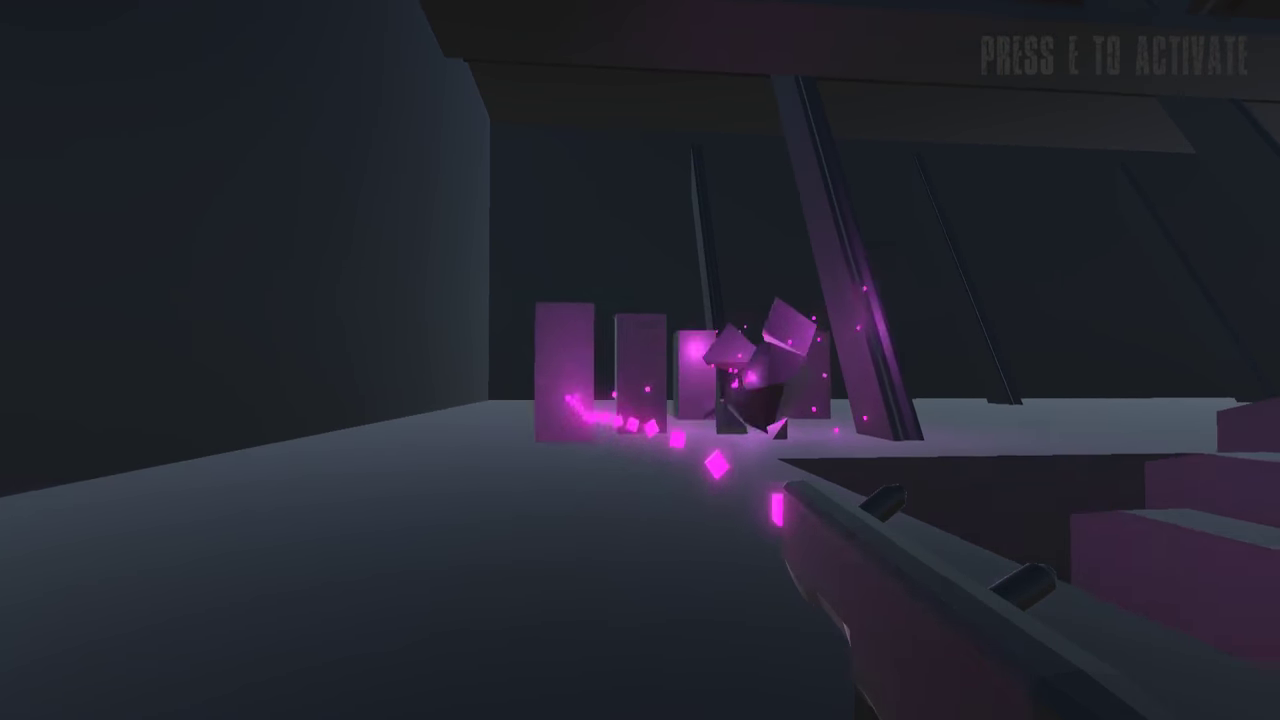
left_click(640, 360)
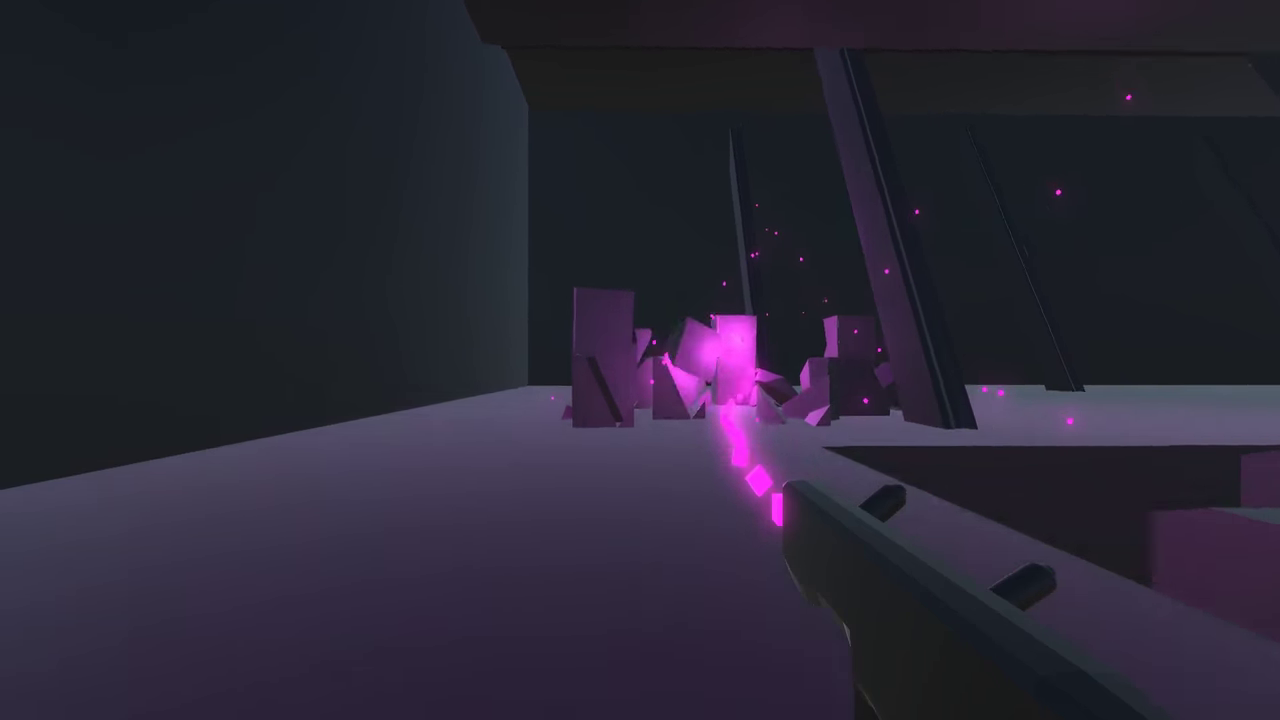
left_click(640, 360)
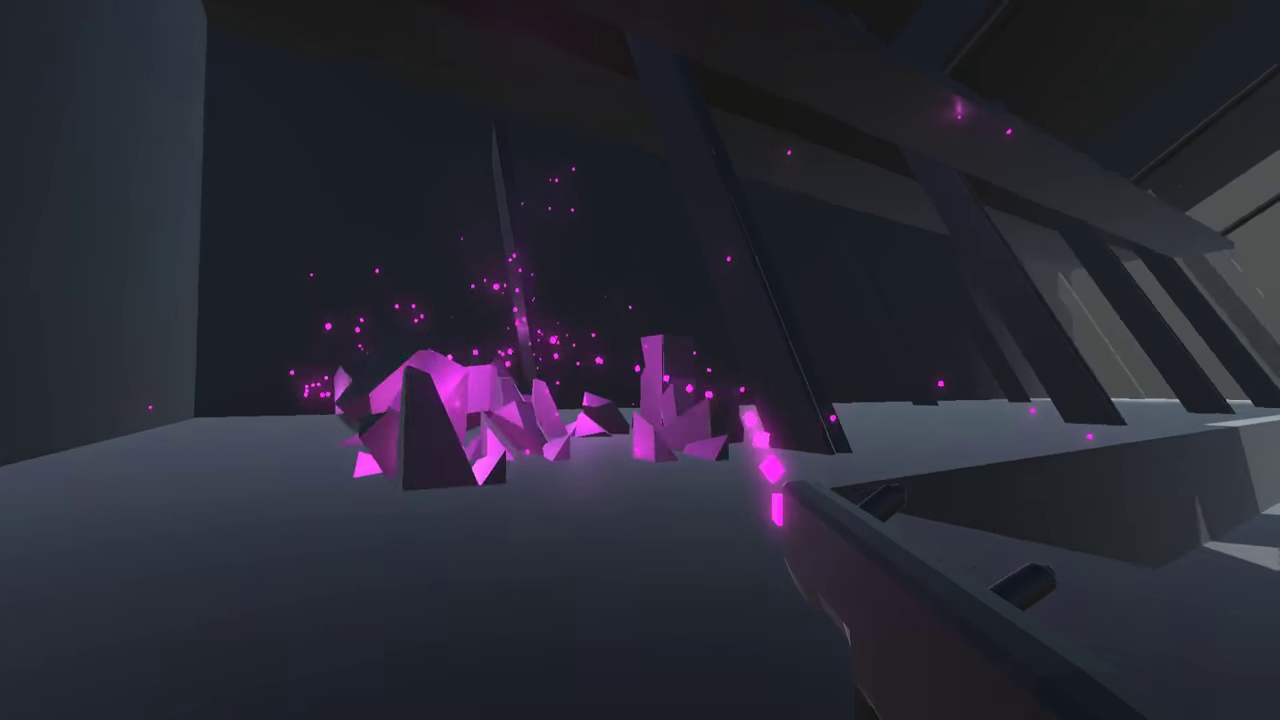
left_click(640, 360)
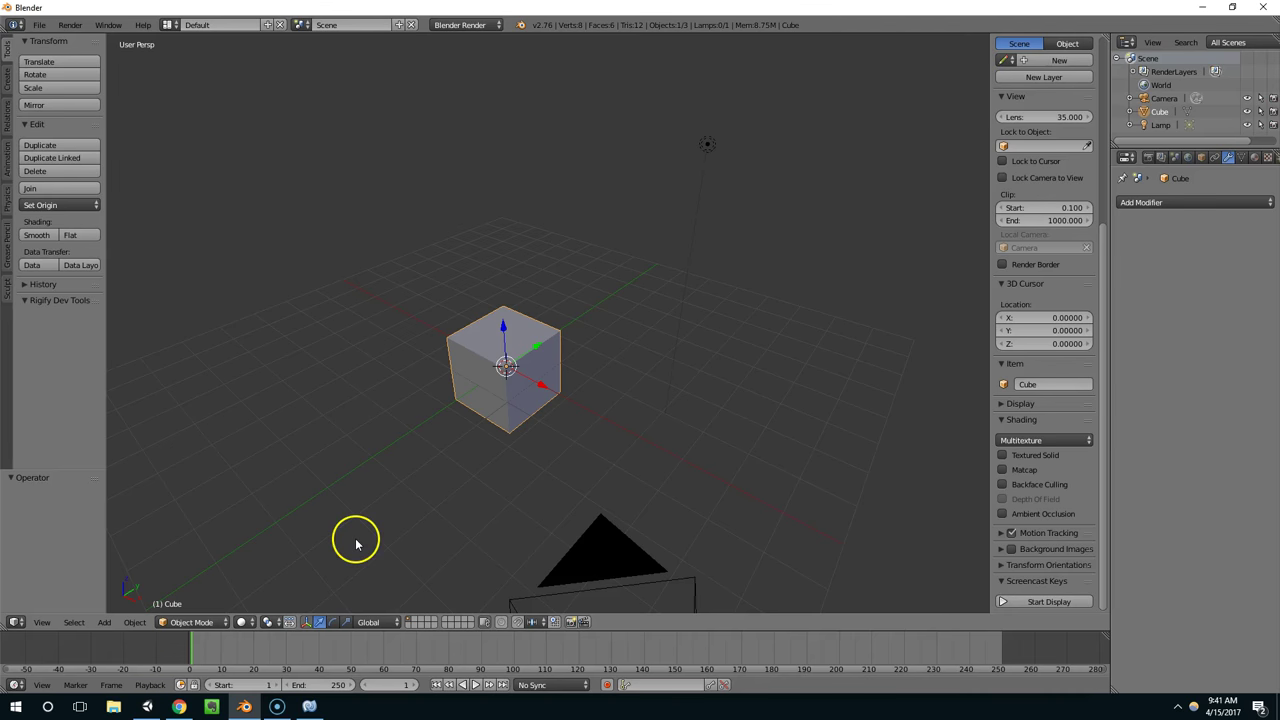
- Scale the default cube's mesh by 2 along the Z axis in Edit Mode
middle_click_drag(528, 488, 548, 392)
key("Tab")
key("s")
key("z")
key("2")
key("Return")
scroll(605, 397, "up", 2)
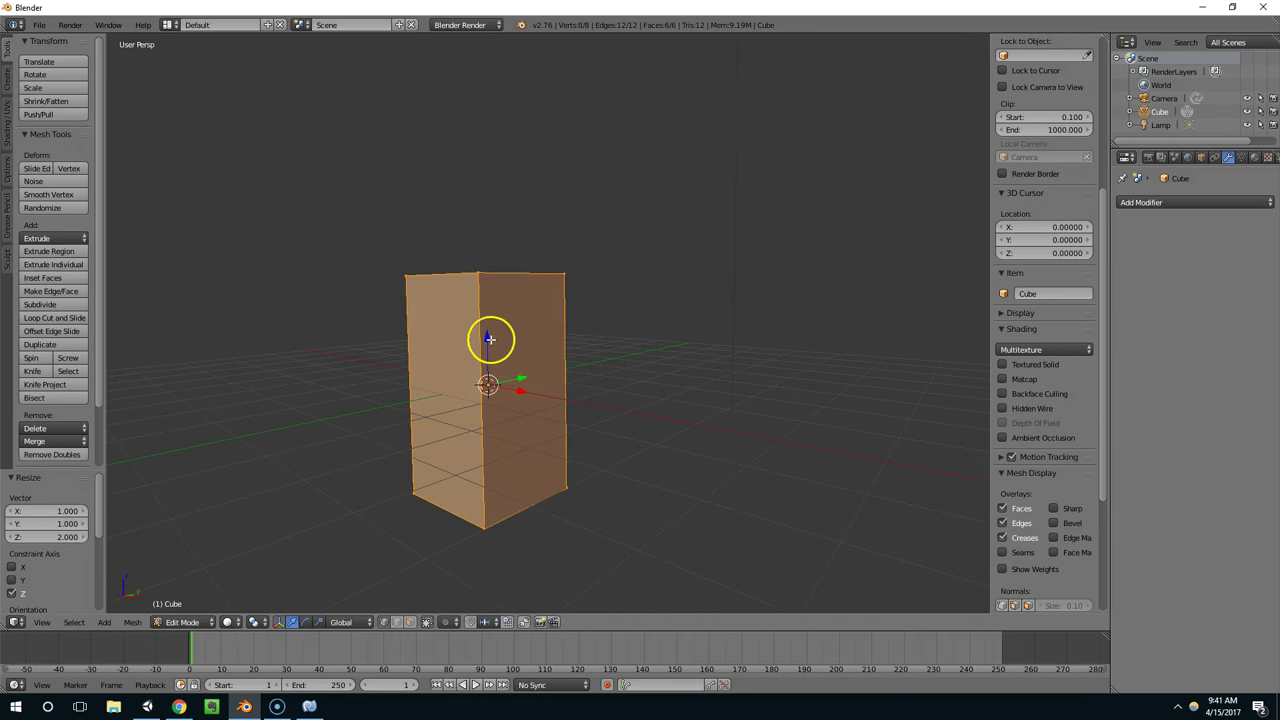
- Move the stretched mesh up 2 units along Z and return to Object Mode
key("g")
key("z")
key("2")
key("Return")
middle_click_drag(568, 277, 429, 254)
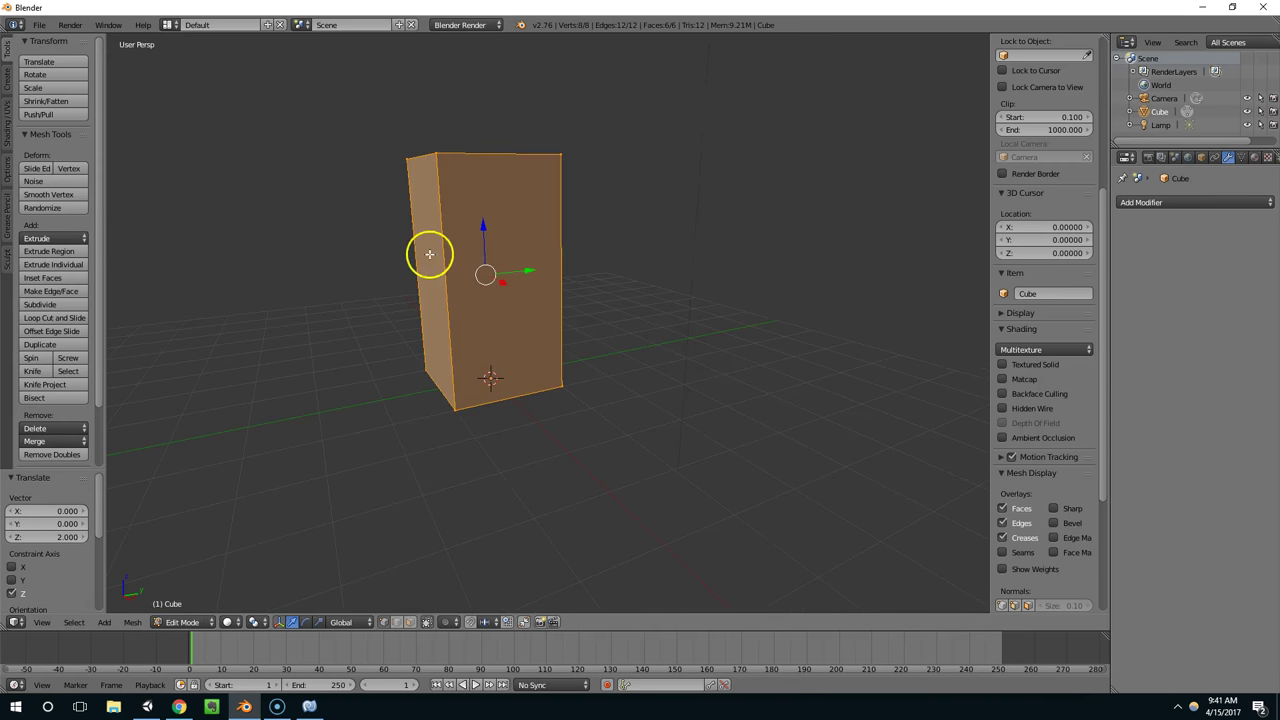
key("Tab")
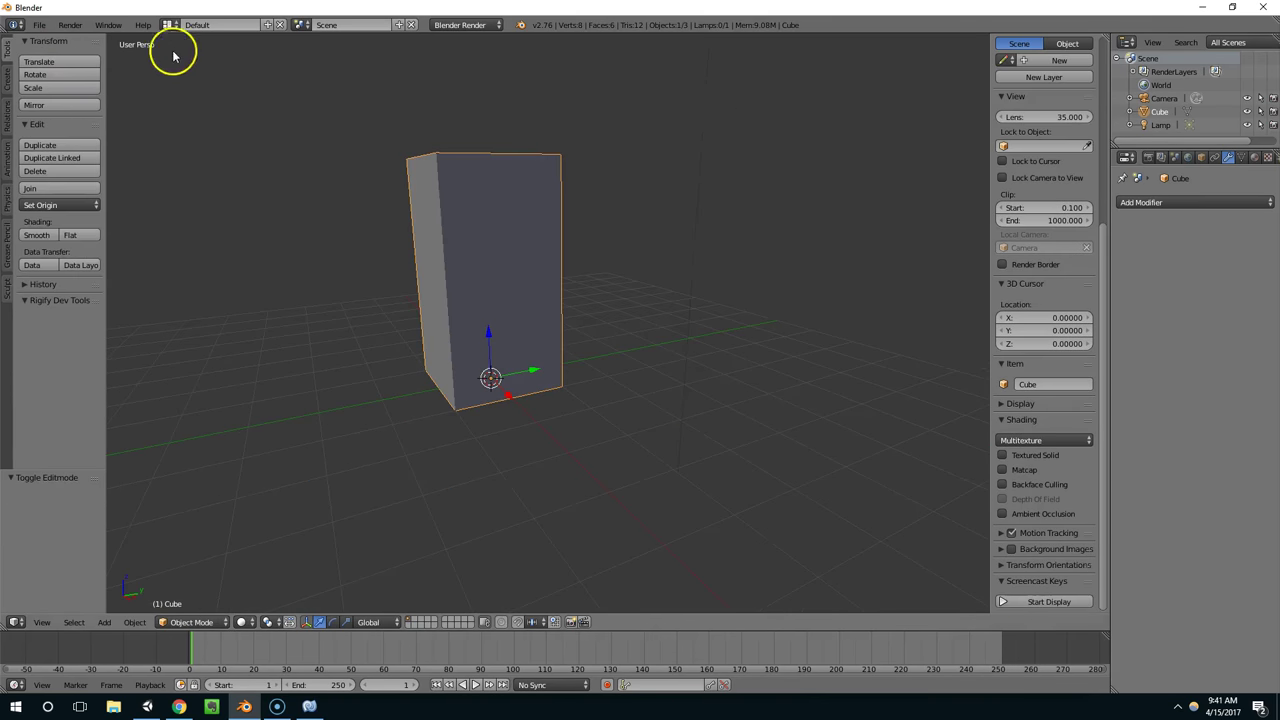
- Search the add-ons in the user preferences for "frac" and enable Object: Cell Fracture
left_click(42, 26)
left_click(75, 174)
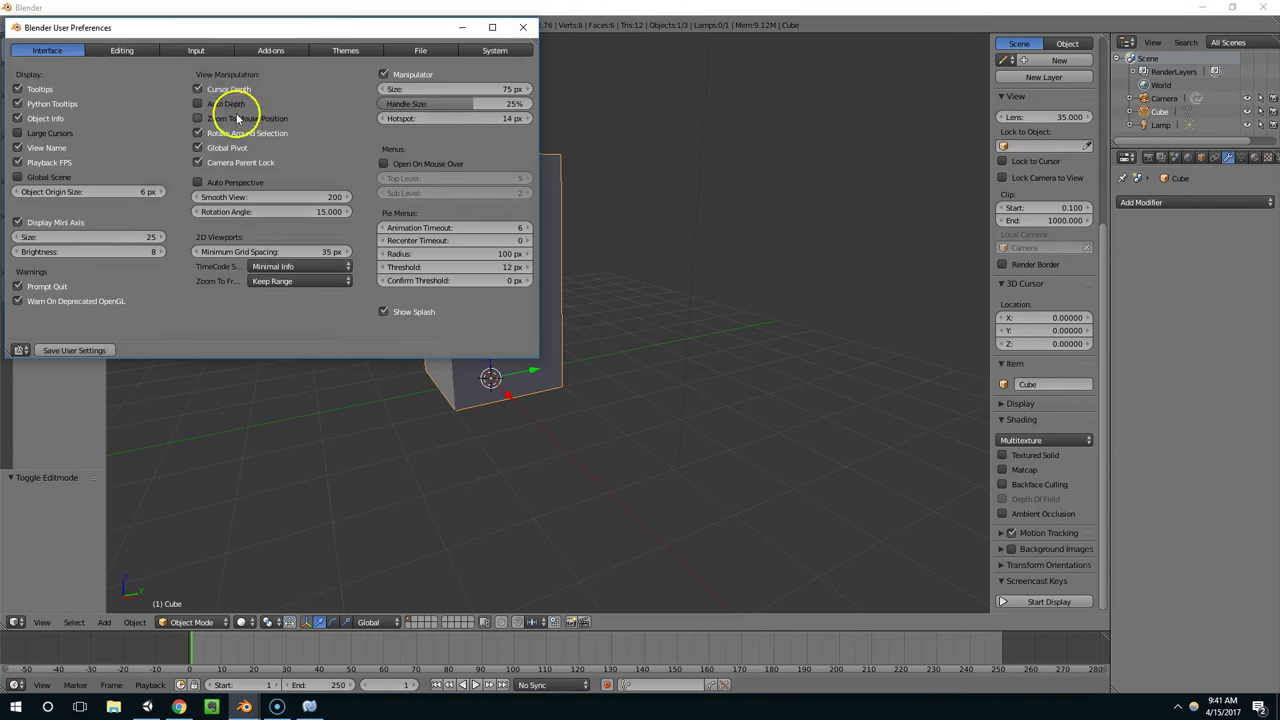
left_click(284, 53)
left_click_drag(285, 27, 366, 97)
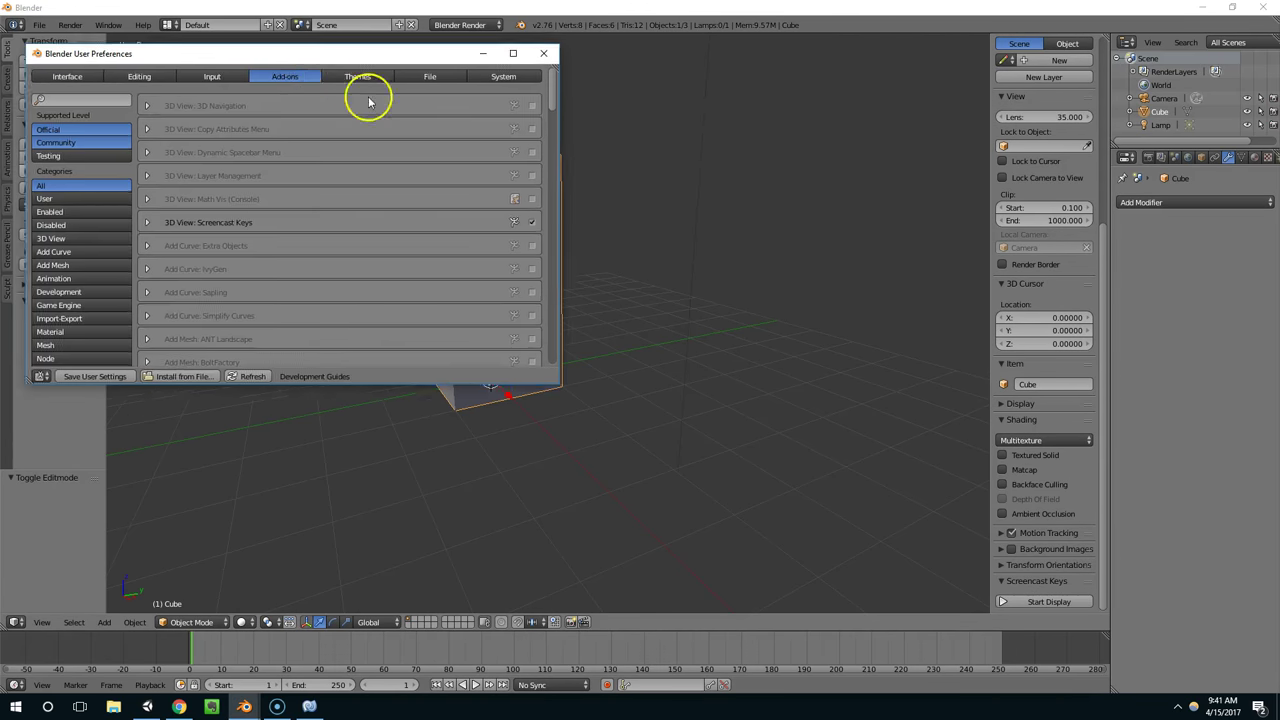
left_click(145, 145)
type("frac")
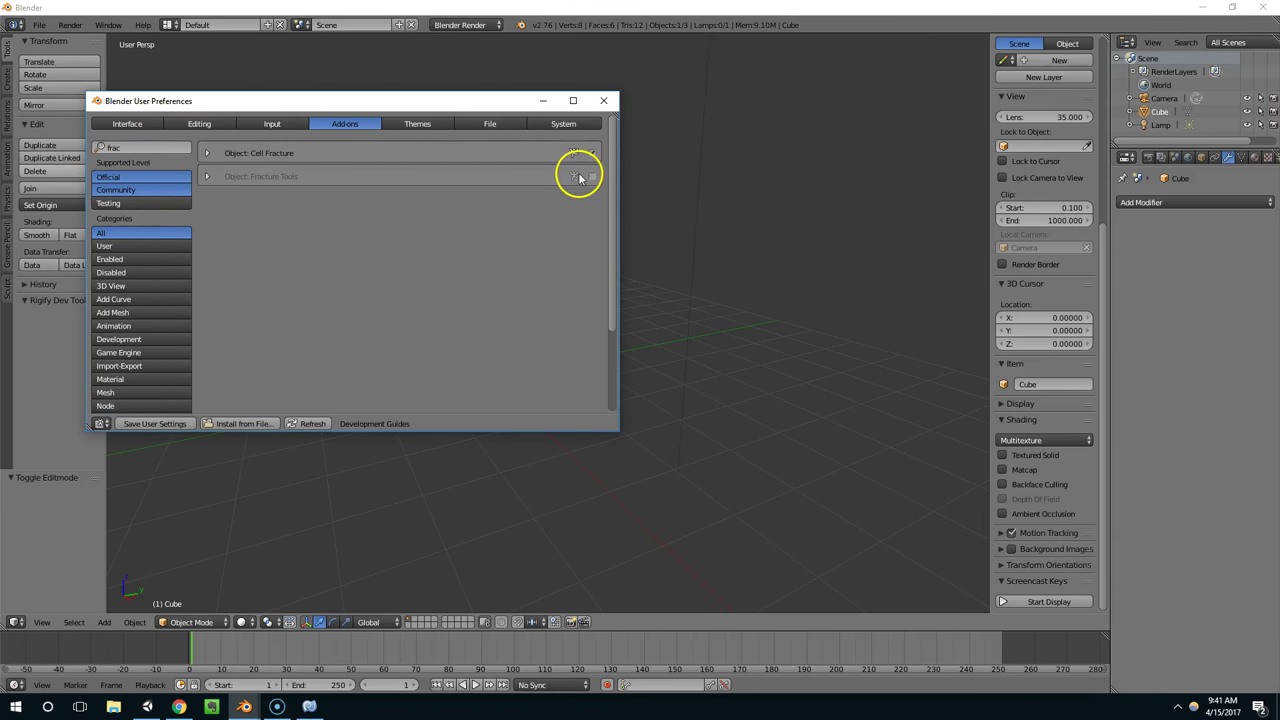
left_click(592, 176)
left_click(603, 100)
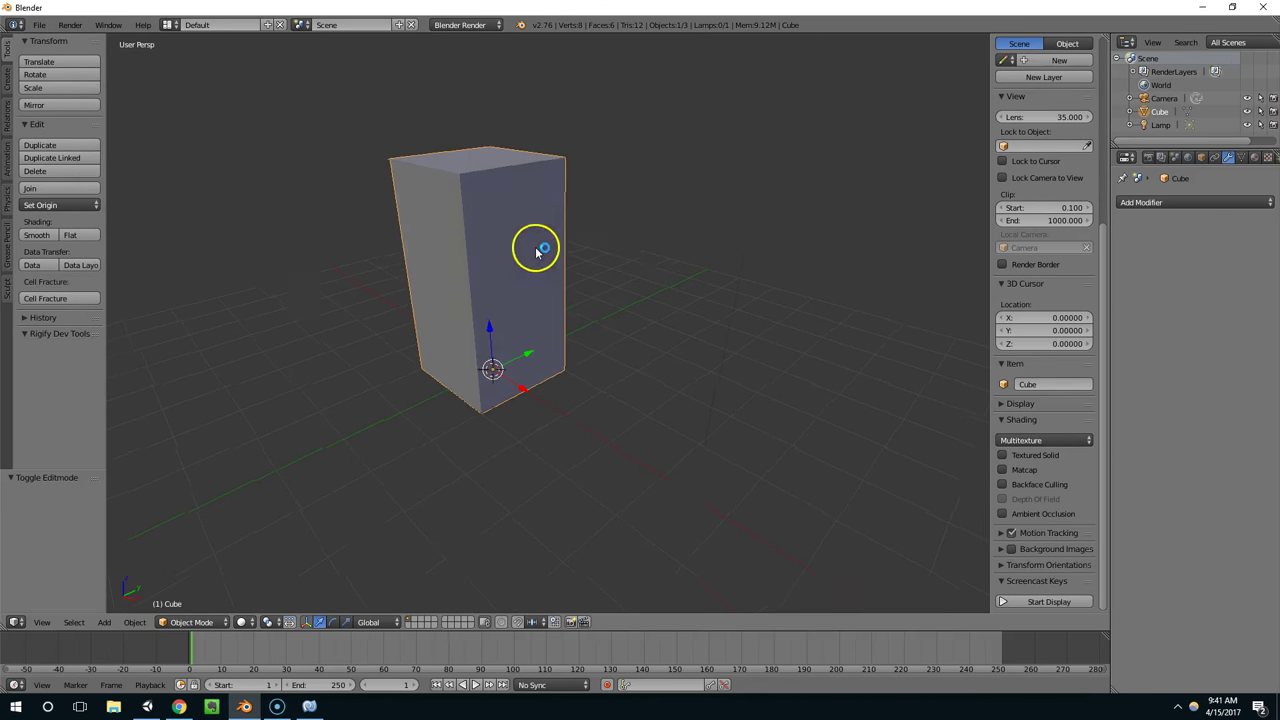
- Run Cell Fracture on the column with its own particles as point source and noise set to 0.80
left_click(65, 300)
left_click_drag(266, 309, 356, 240)
left_click(368, 304)
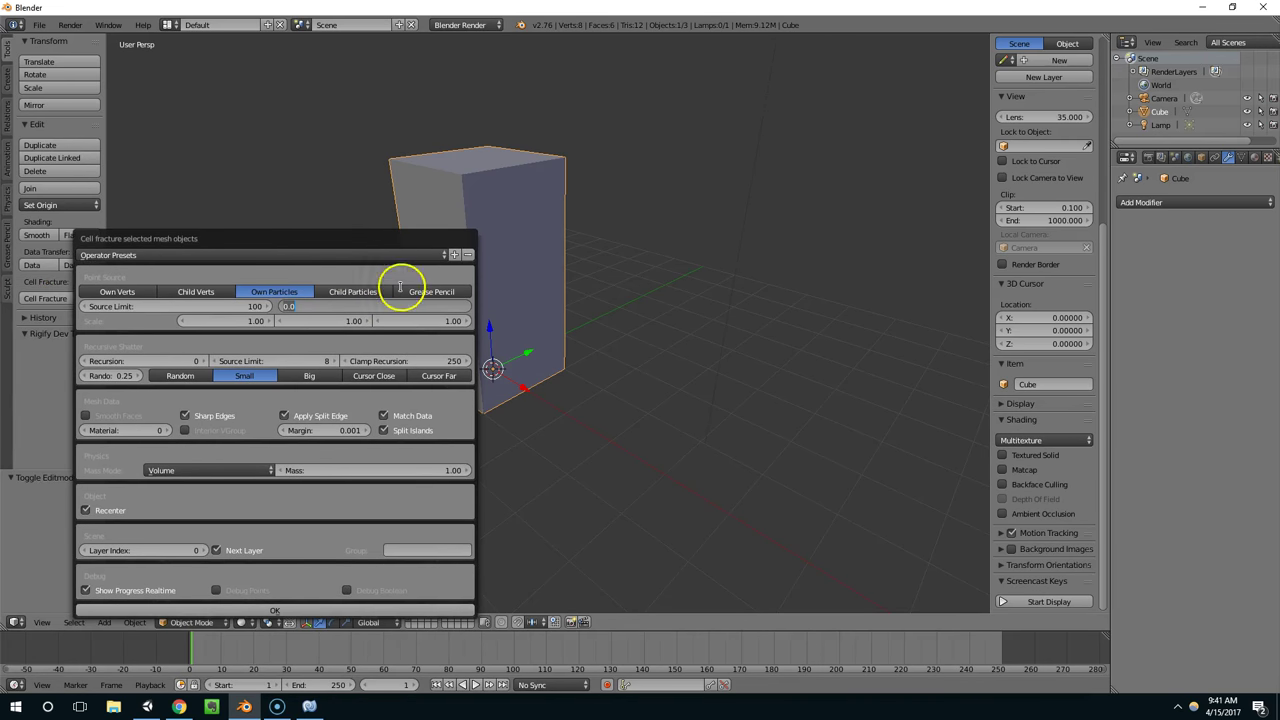
left_click(400, 287)
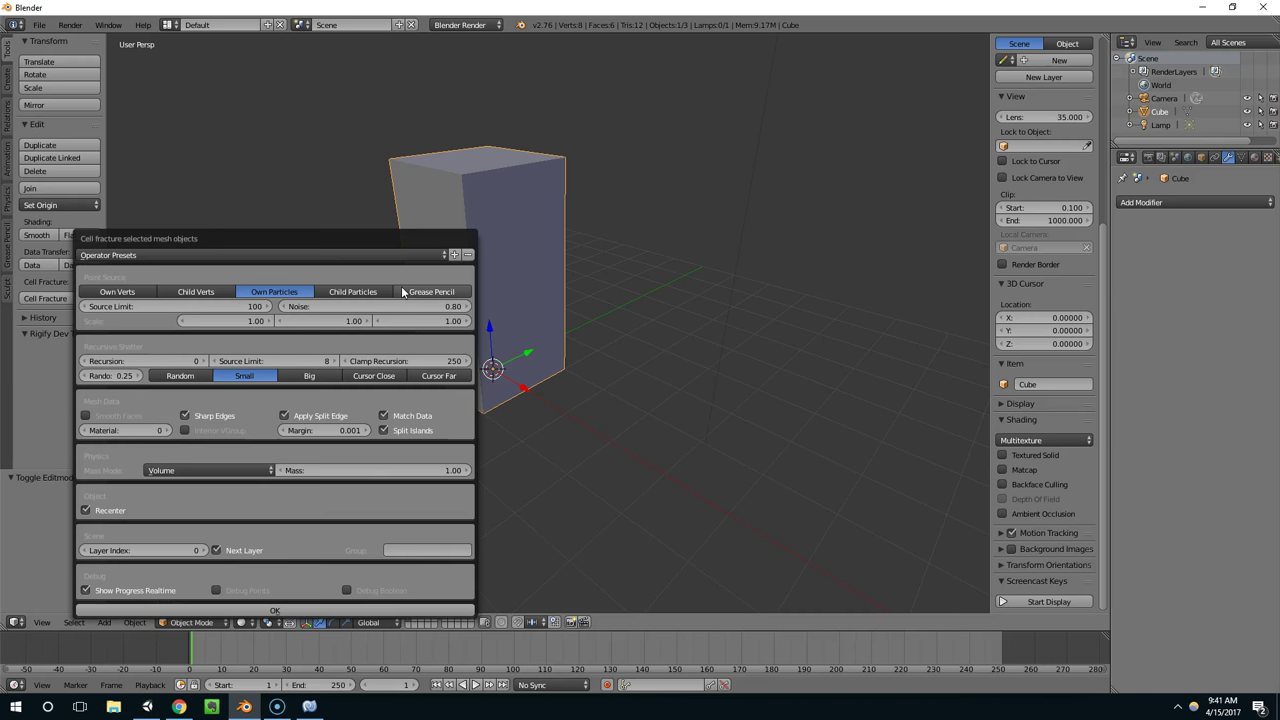
left_click(245, 608)
- Examine the original column on the first layer by trial-moving it and checking its mesh in Edit Mode
key("g")
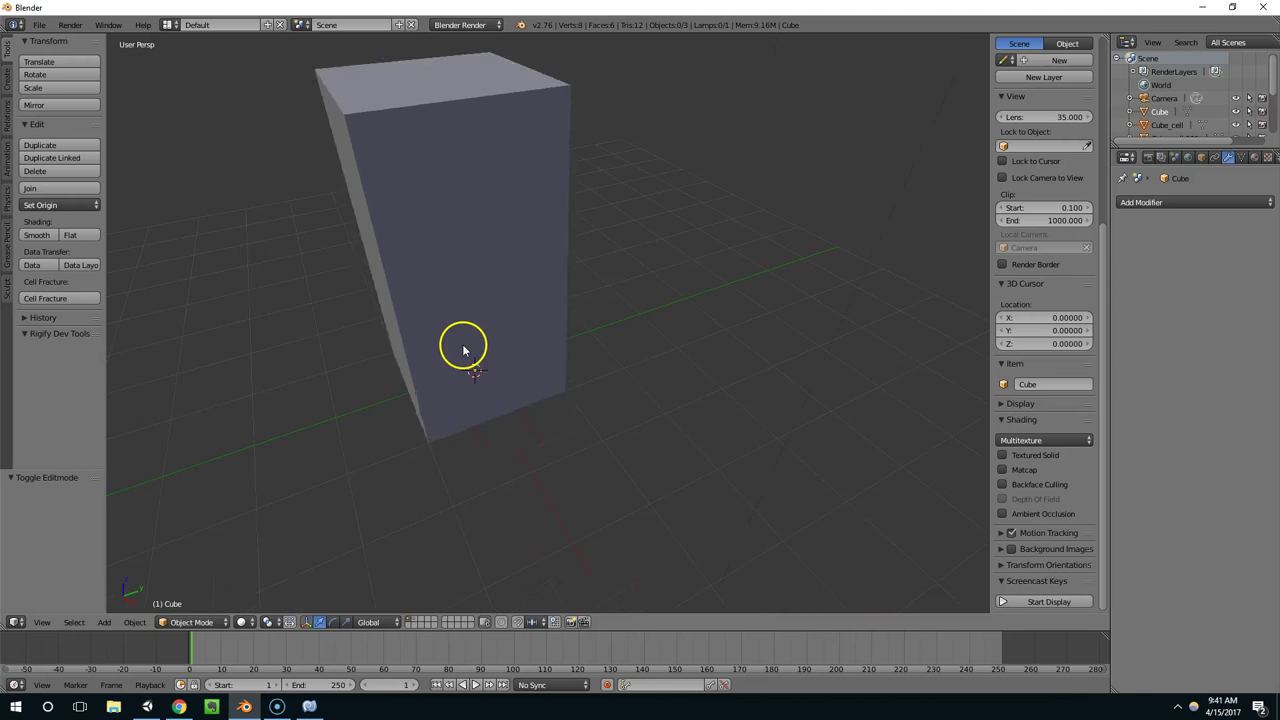
right_click(508, 349)
middle_click_drag(508, 349, 589, 340)
key("g")
right_click(423, 406)
middle_click_drag(500, 390, 407, 395)
key("Tab")
middle_click_drag(500, 334, 423, 469)
key("Tab")
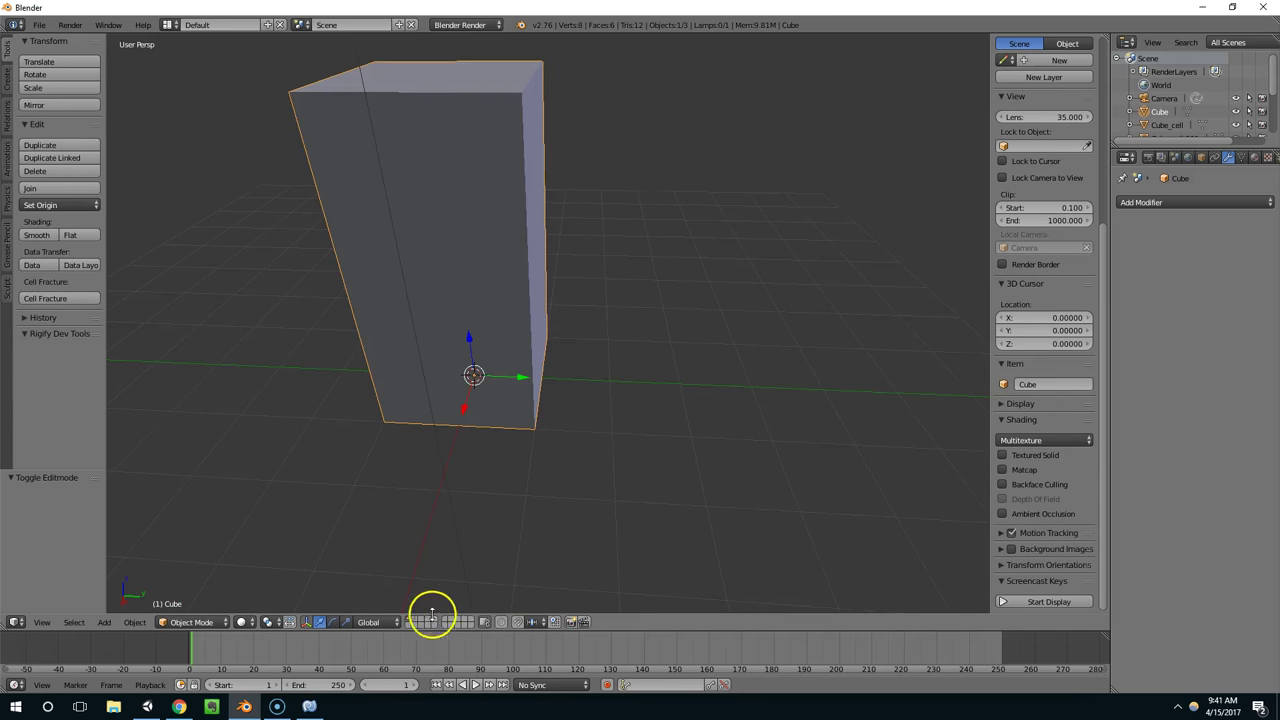
- Show the second layer and examine the individual fracture pieces by trial-moving them out of the column
left_click(416, 620)
middle_click_drag(523, 352, 531, 337)
right_click(530, 336)
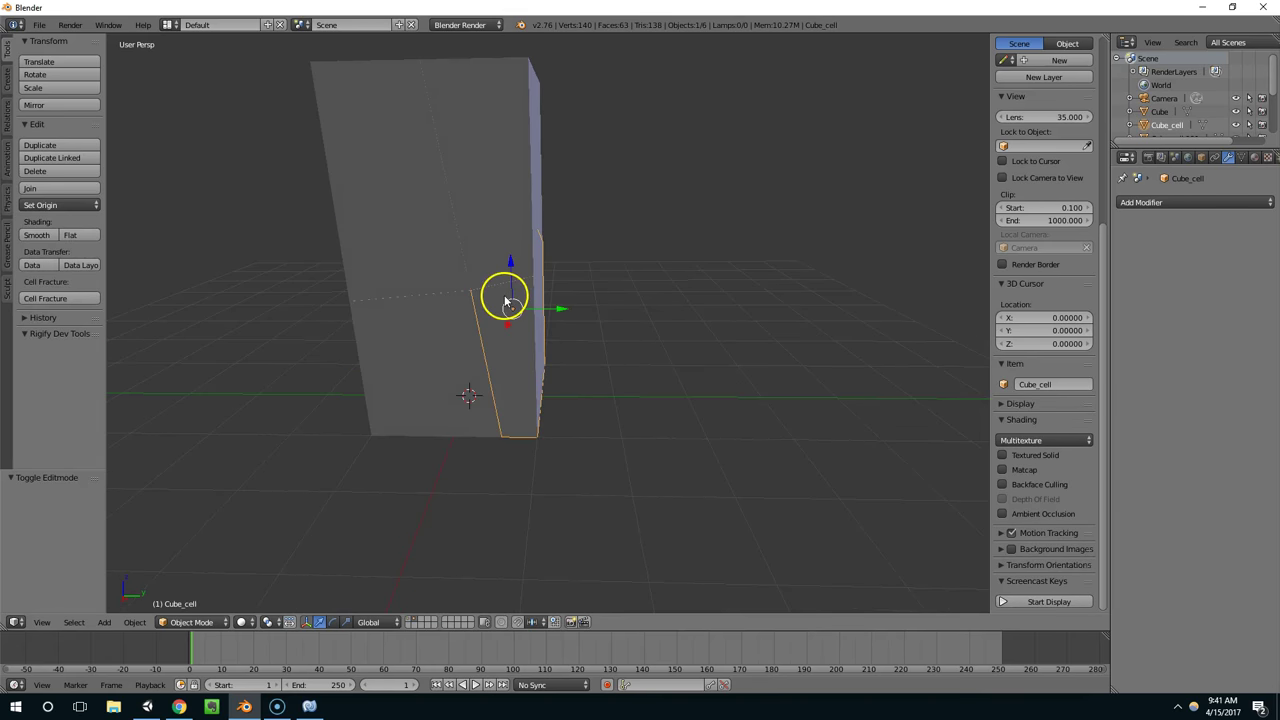
key("g")
right_click(654, 294)
right_click(466, 197)
key("g")
right_click(651, 181)
right_click(417, 162)
key("g")
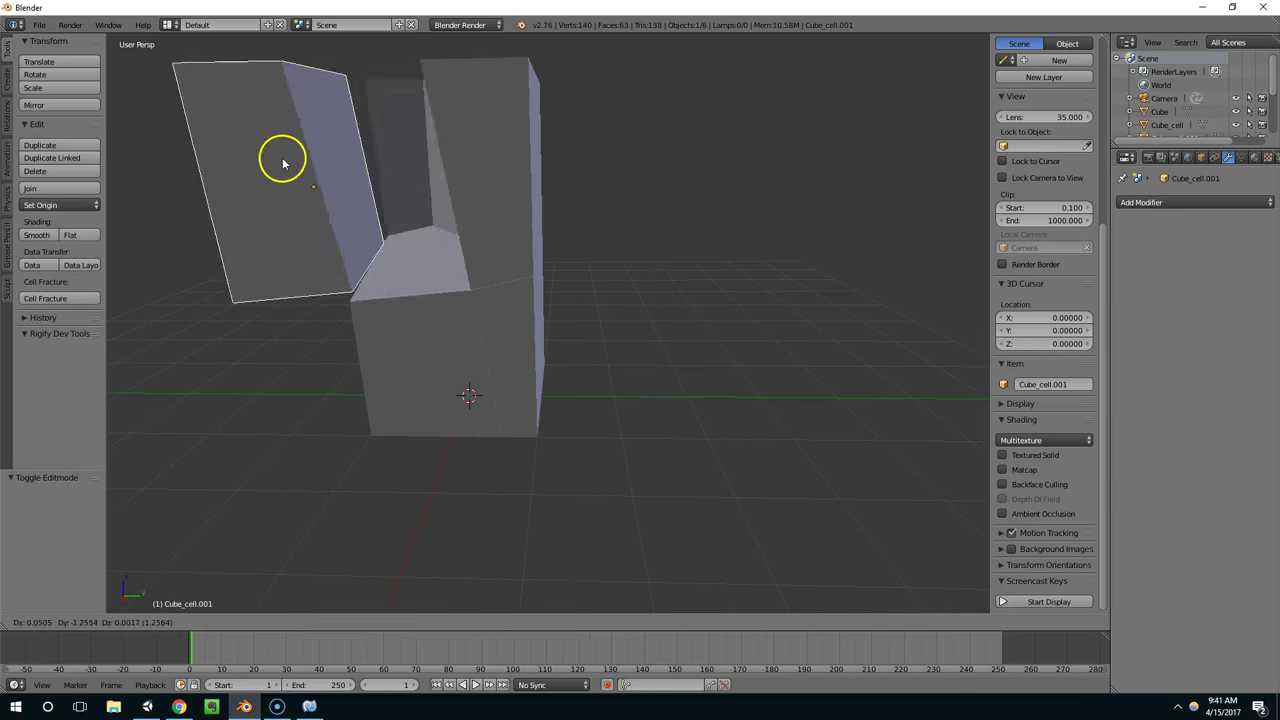
right_click(285, 164)
right_click(376, 331)
key("g")
right_click(254, 329)
- Examine the upper fracture pieces and the cut lines from other sides of the column
middle_click_drag(254, 329, 436, 342)
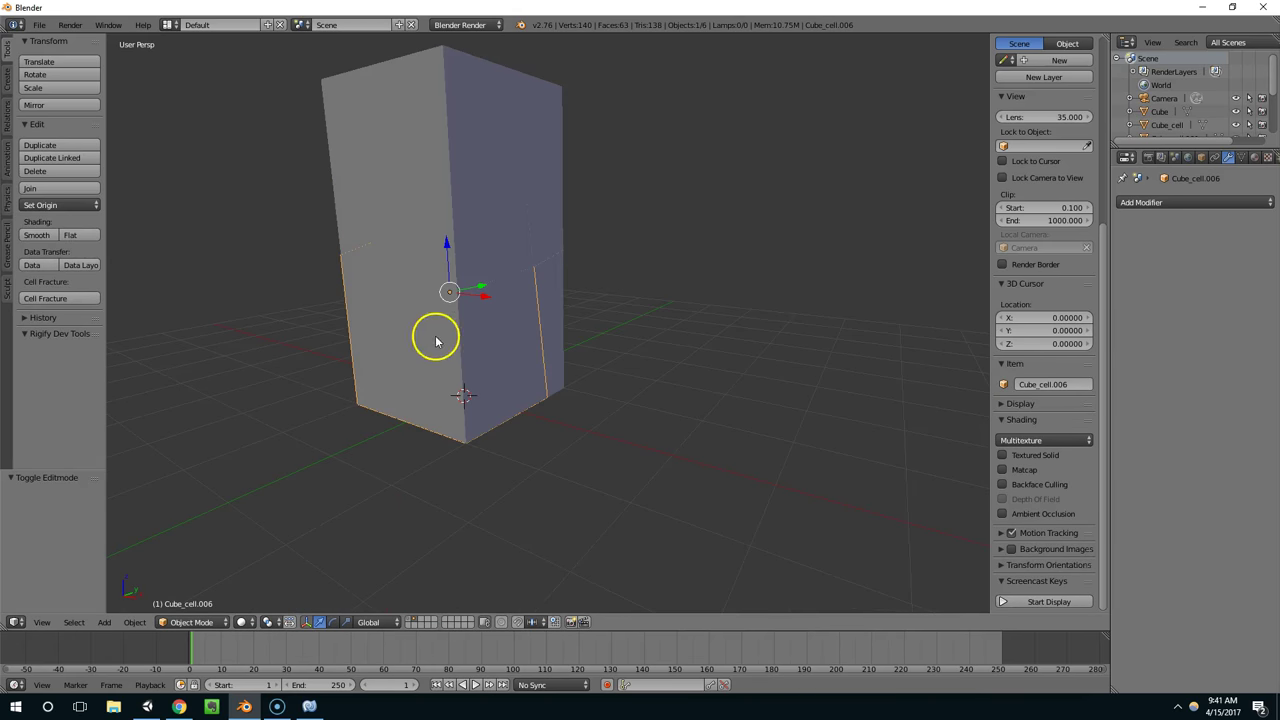
right_click(388, 164)
right_click(356, 165)
key("g")
right_click(258, 146)
middle_click_drag(580, 276, 505, 282)
right_click(510, 281)
right_click(515, 283)
right_click(498, 282)
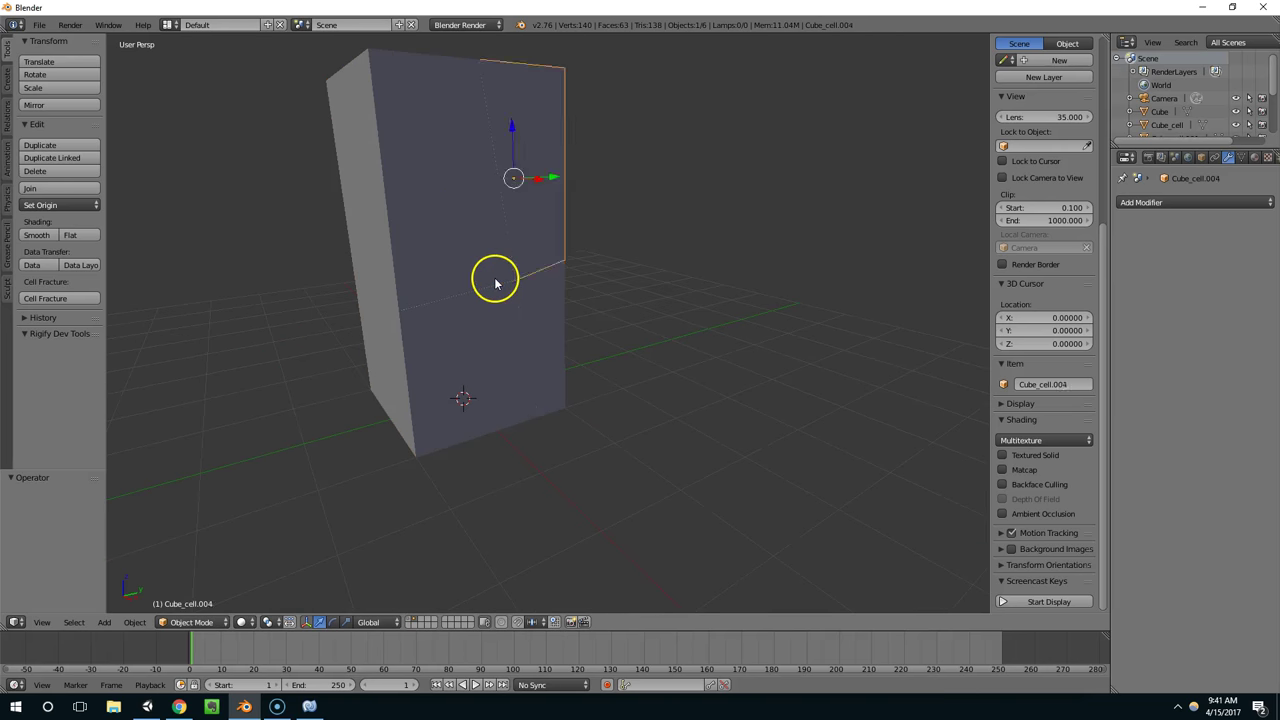
- Undo the cell fracture of the tall column
key("ctrl+z")
key("ctrl+z")
key("ctrl+z")
key("ctrl+z")
key("ctrl+z")
key("ctrl+z")
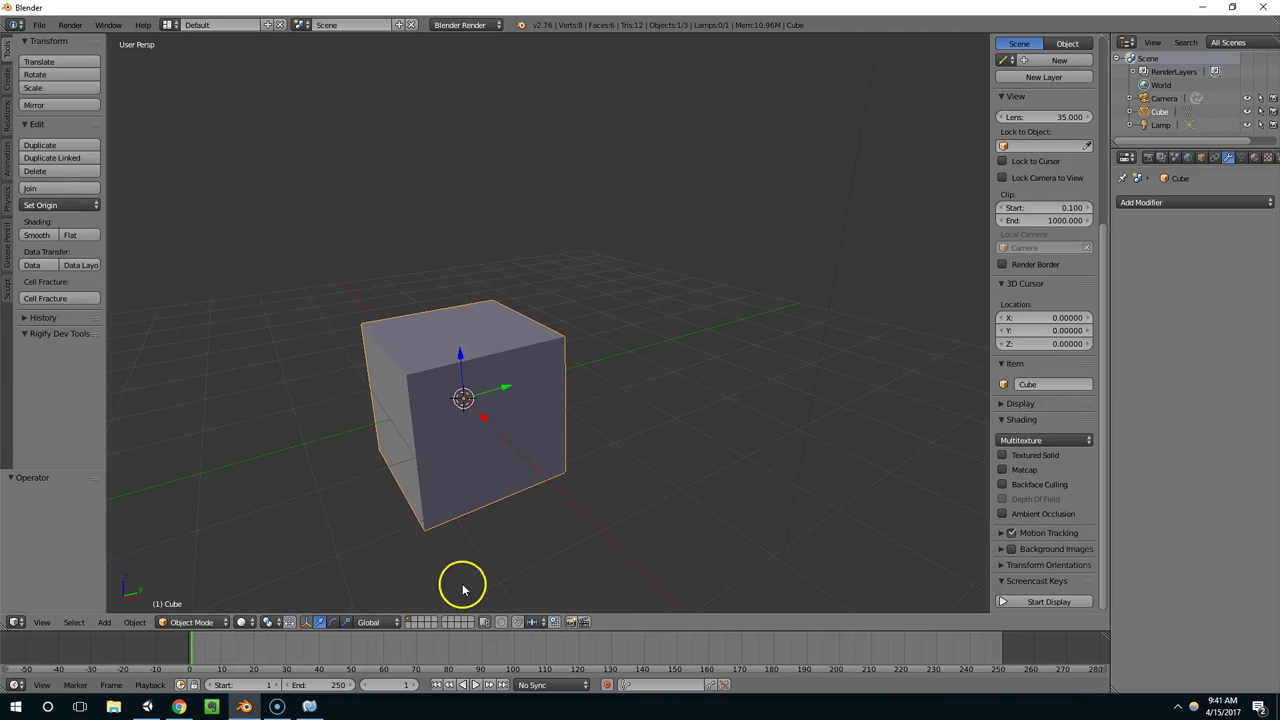
key("ctrl+z")
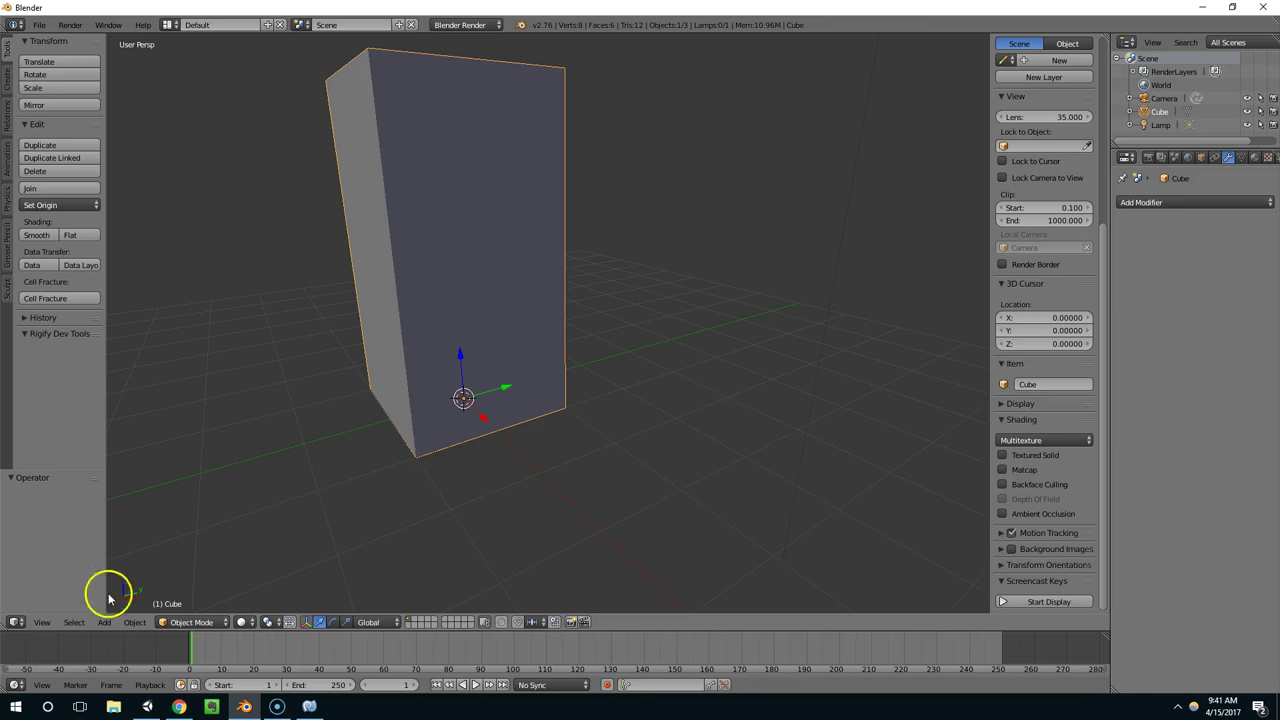
- Run Cell Fracture on the column with noise set to 0.85 and show the second layer
left_click(60, 296)
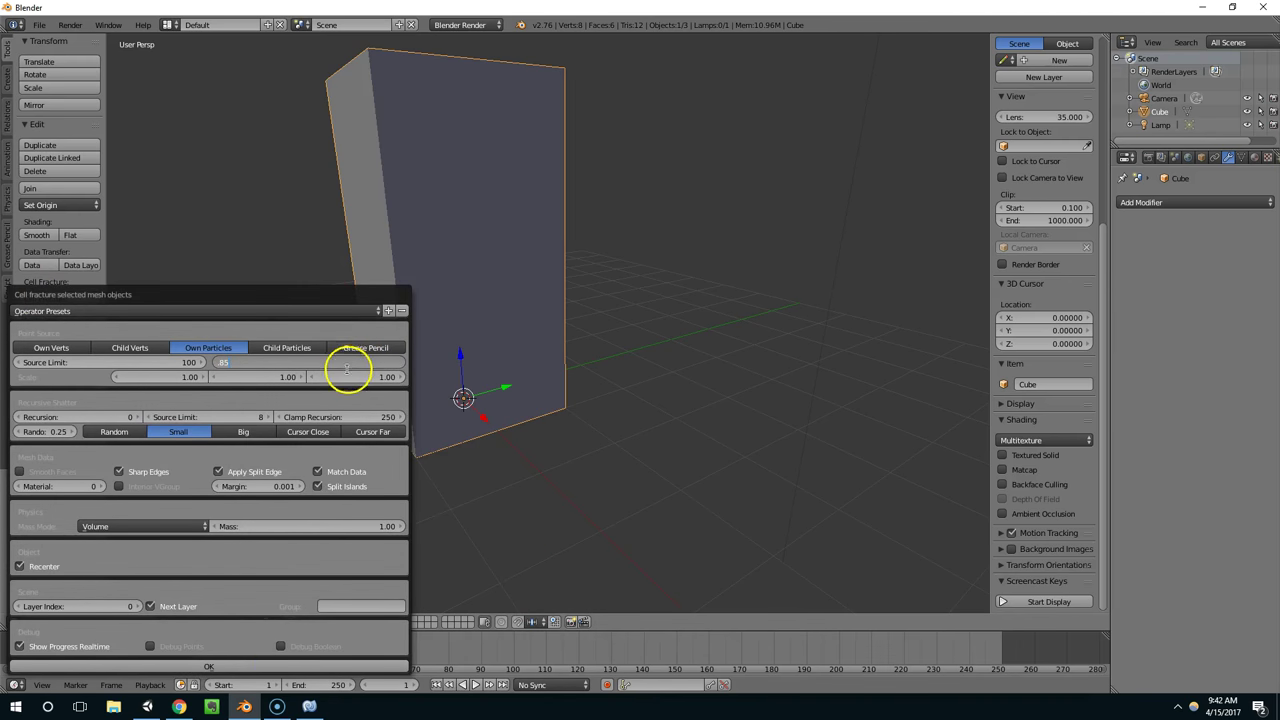
left_click(274, 665)
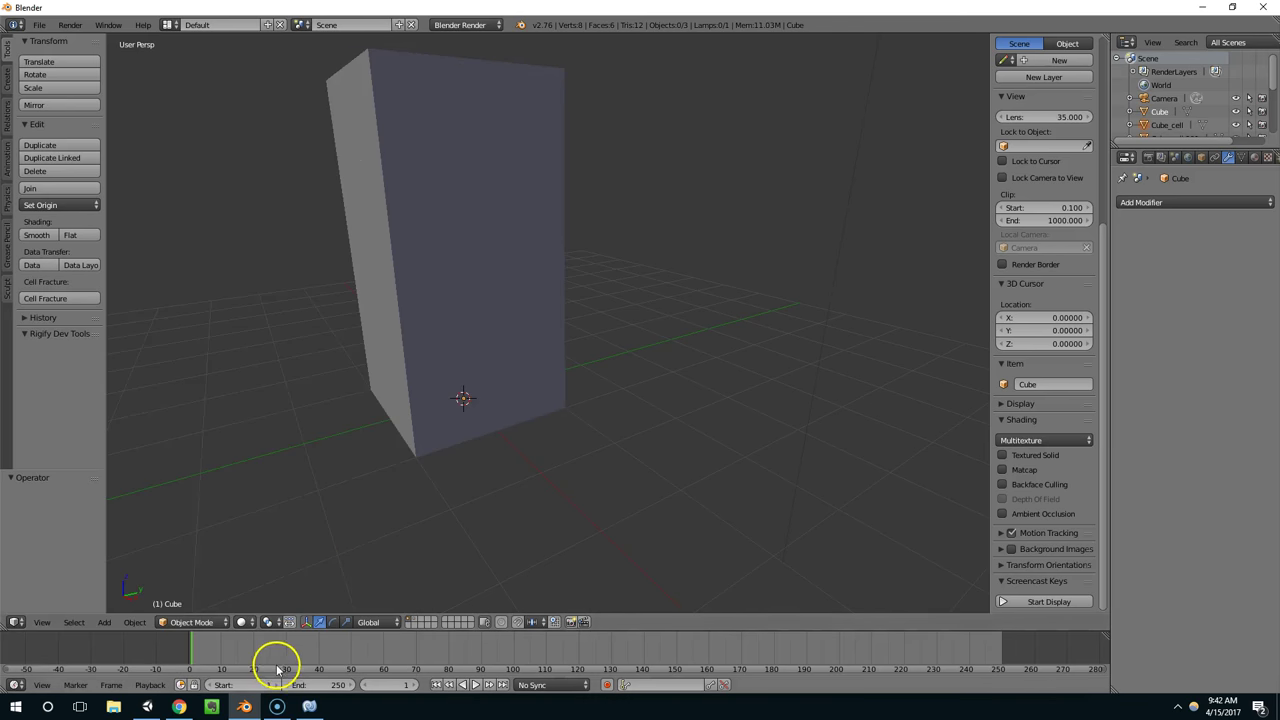
left_click(415, 626)
left_click(415, 619)
- Examine the new fracture pieces, trial-moving the large central one and selecting an upper corner piece
right_click(449, 390)
key("g")
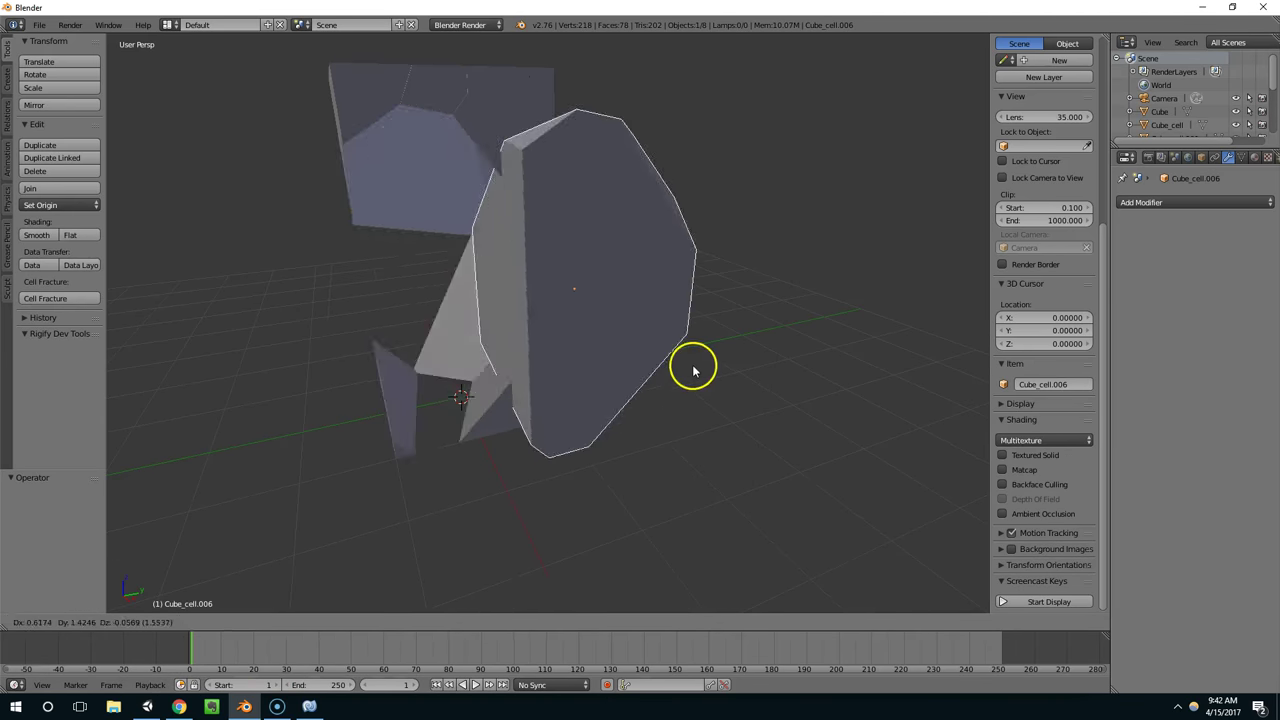
right_click(693, 370)
middle_click_drag(693, 370, 813, 370)
right_click(390, 145)
middle_click_drag(282, 137, 416, 312)
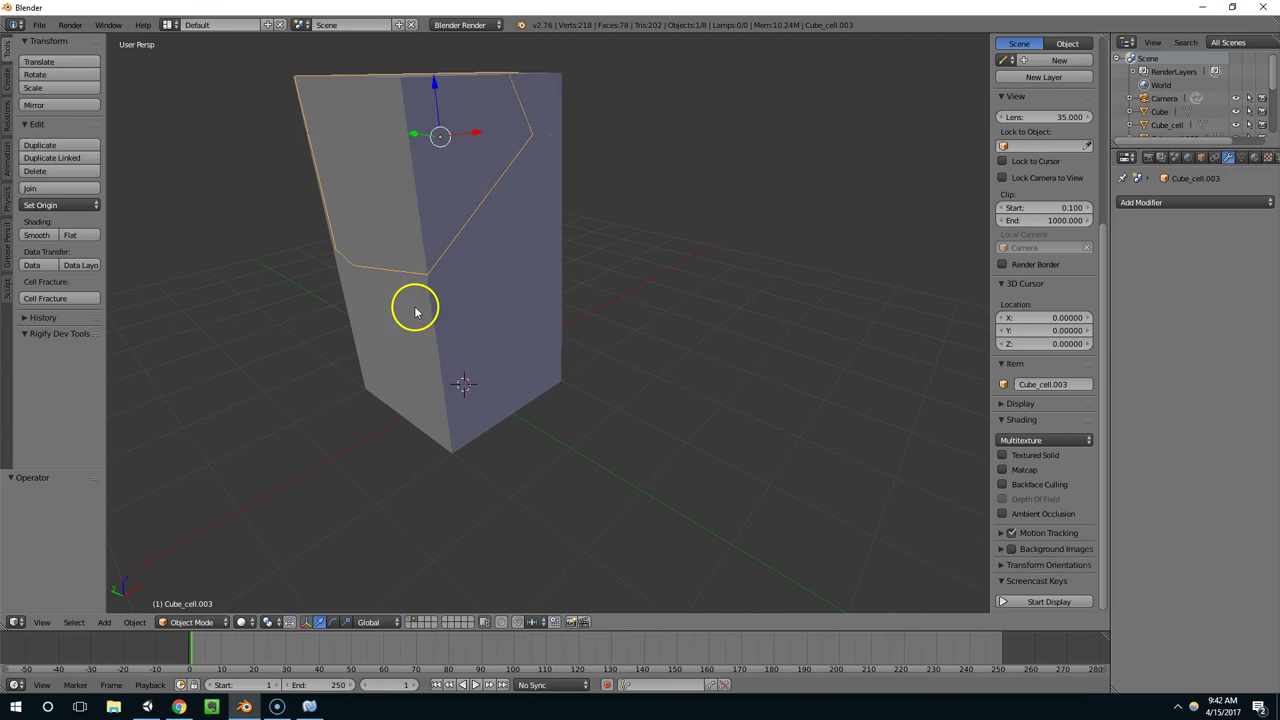
- Delete all the fracture pieces on the second layer
key("a")
key("a")
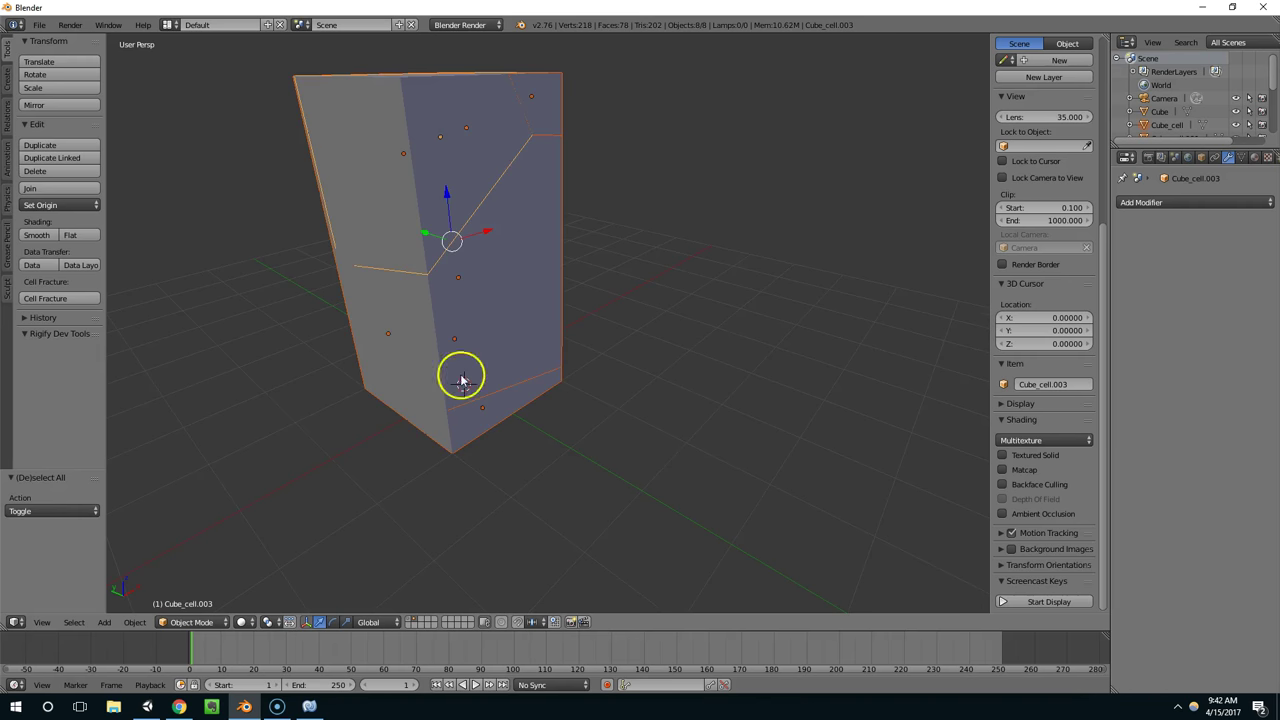
key("x")
left_click(680, 380)
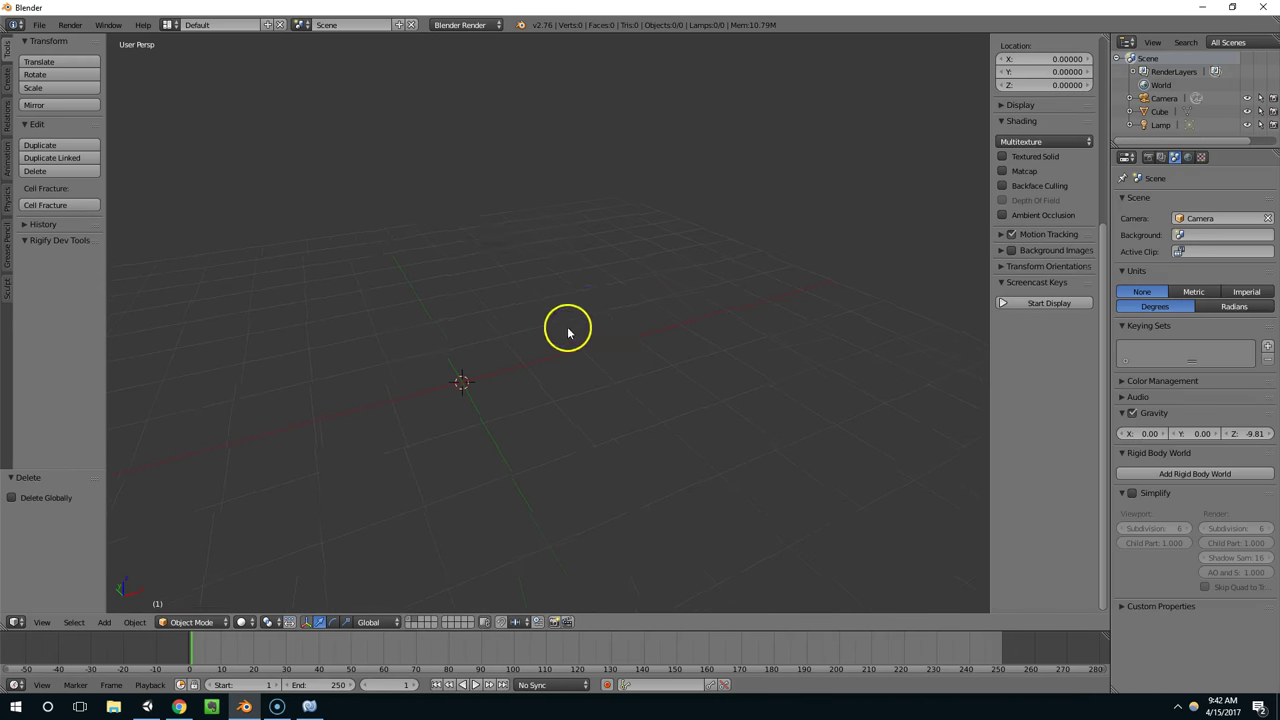
- Save the scene as Column1.blend in the game project's Models\Environment folder
left_click(39, 24)
left_click(71, 145)
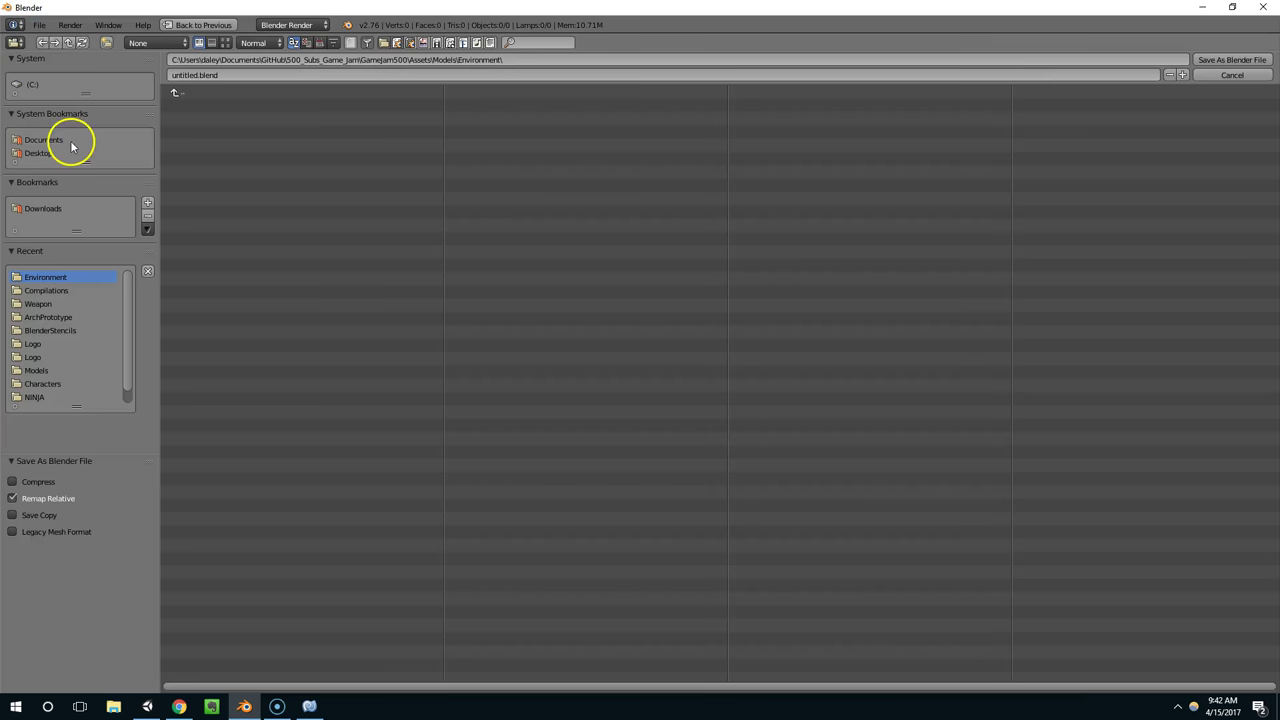
left_click(237, 77)
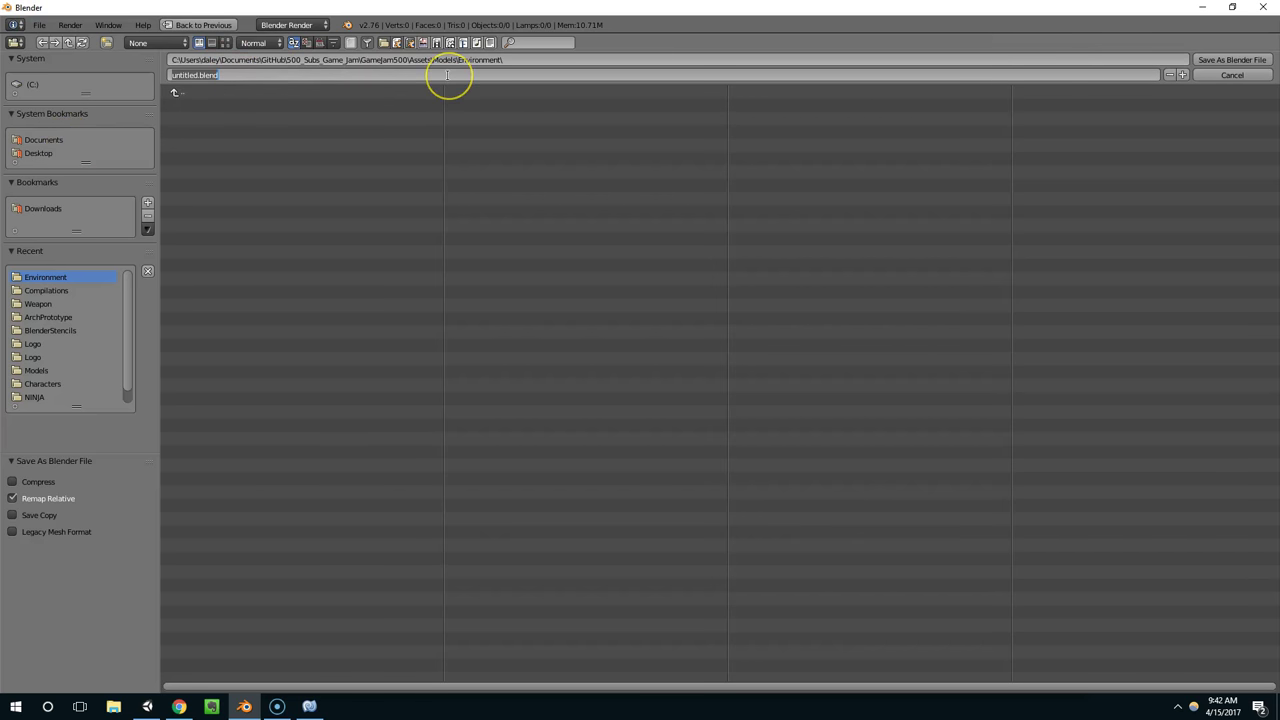
type("Column1")
key("Return")
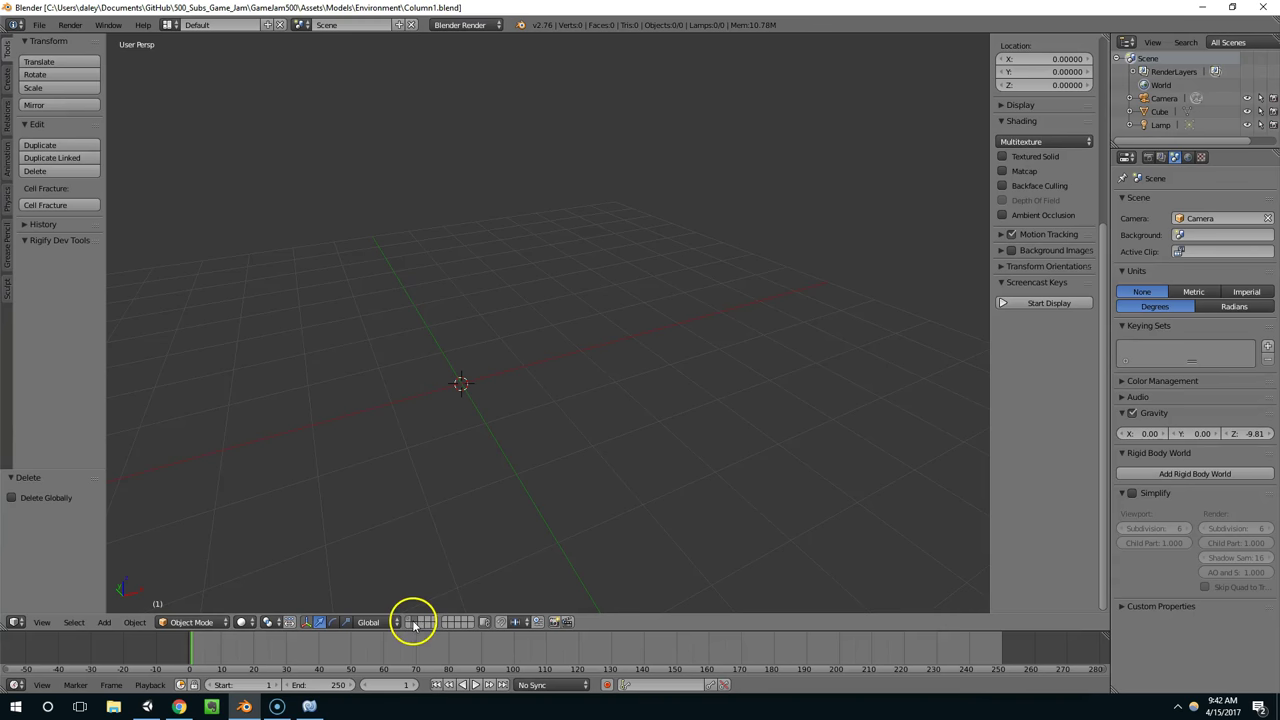
- Undo the deletion of the column's fracture pieces
key("ctrl+z")
middle_click_drag(540, 365, 463, 563)
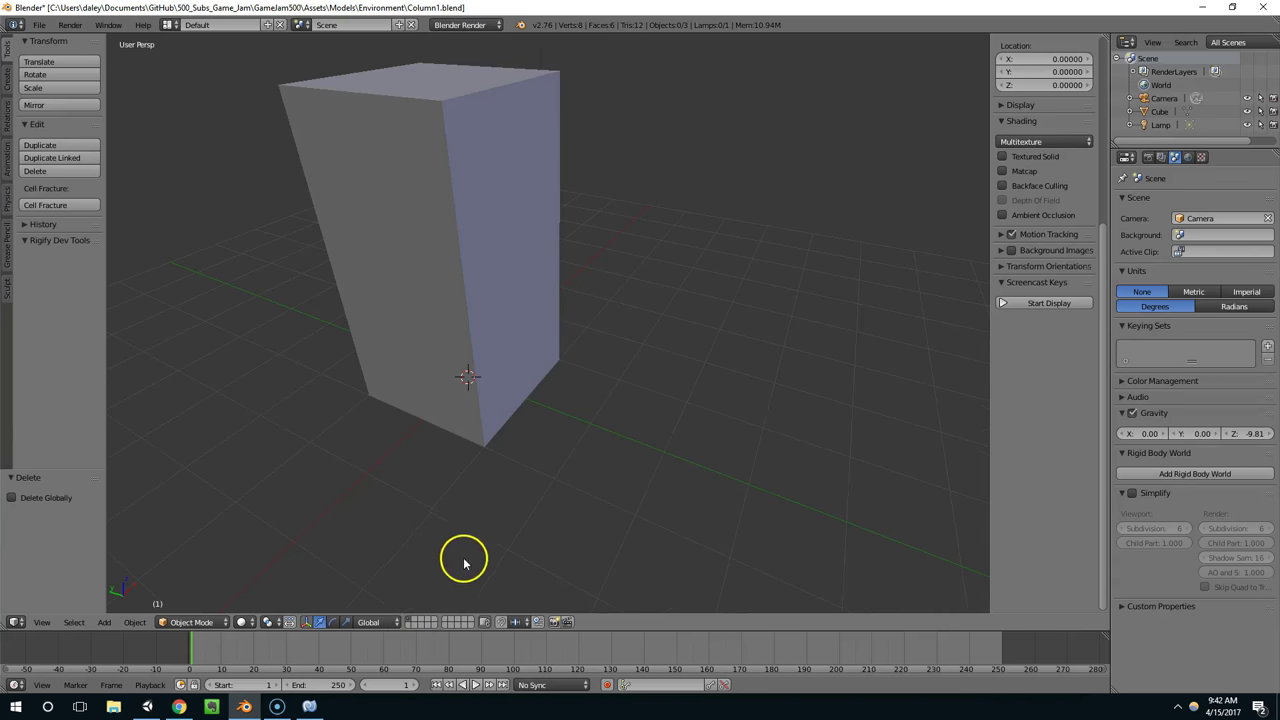
left_click(416, 622)
key("ctrl+z")
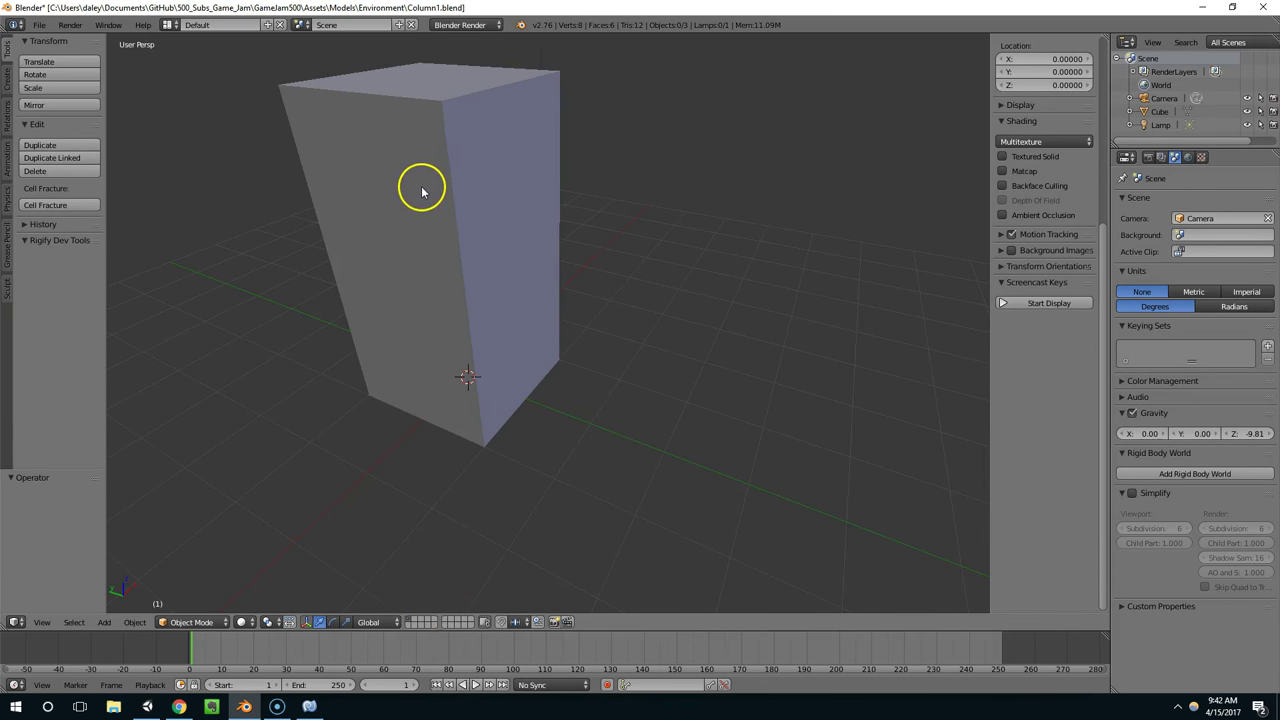
right_click(422, 189)
key("ctrl+z")
key("ctrl+z")
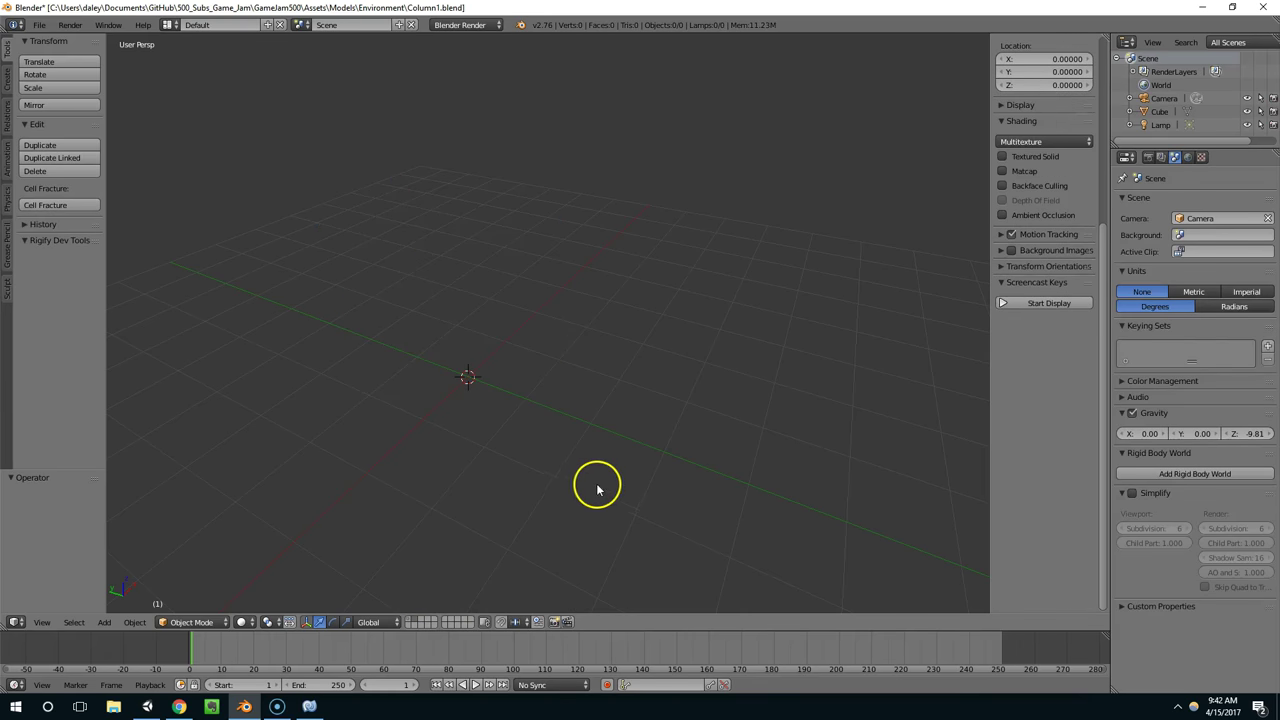
- Check the restored fracture by trial-moving its large central piece, then deselect everything
right_click(521, 237)
key("g")
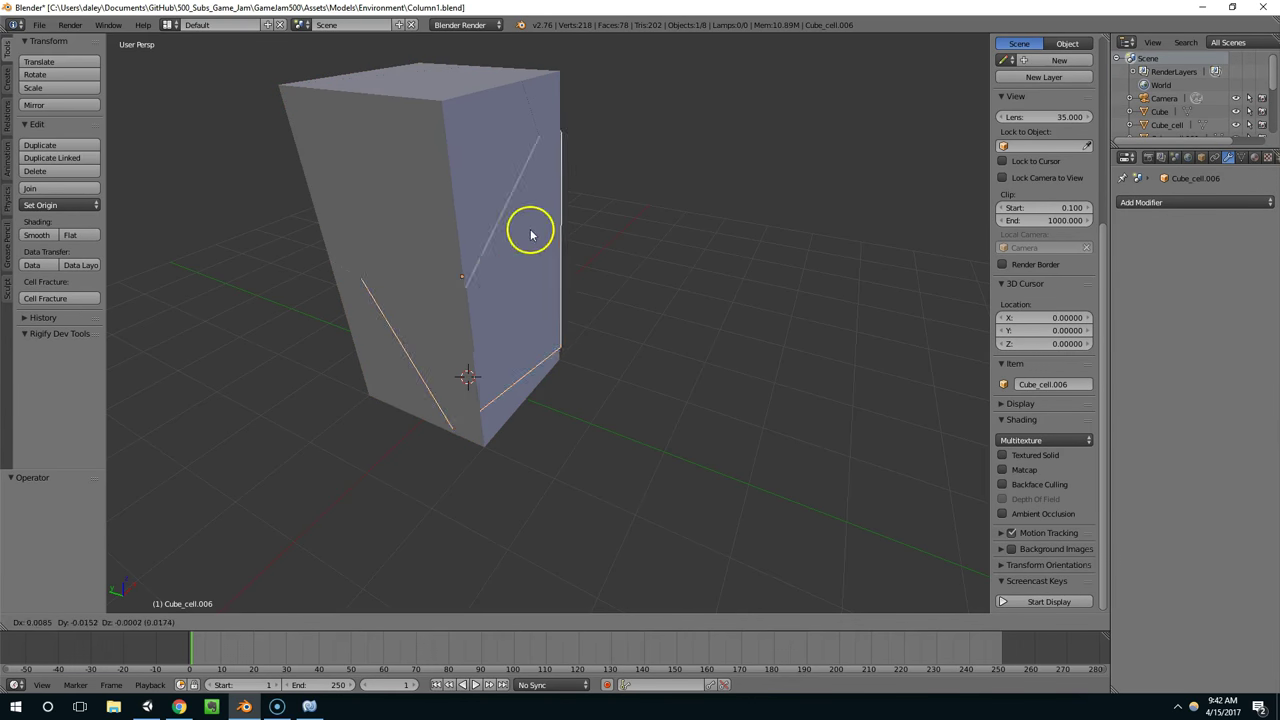
right_click(808, 283)
key("a")
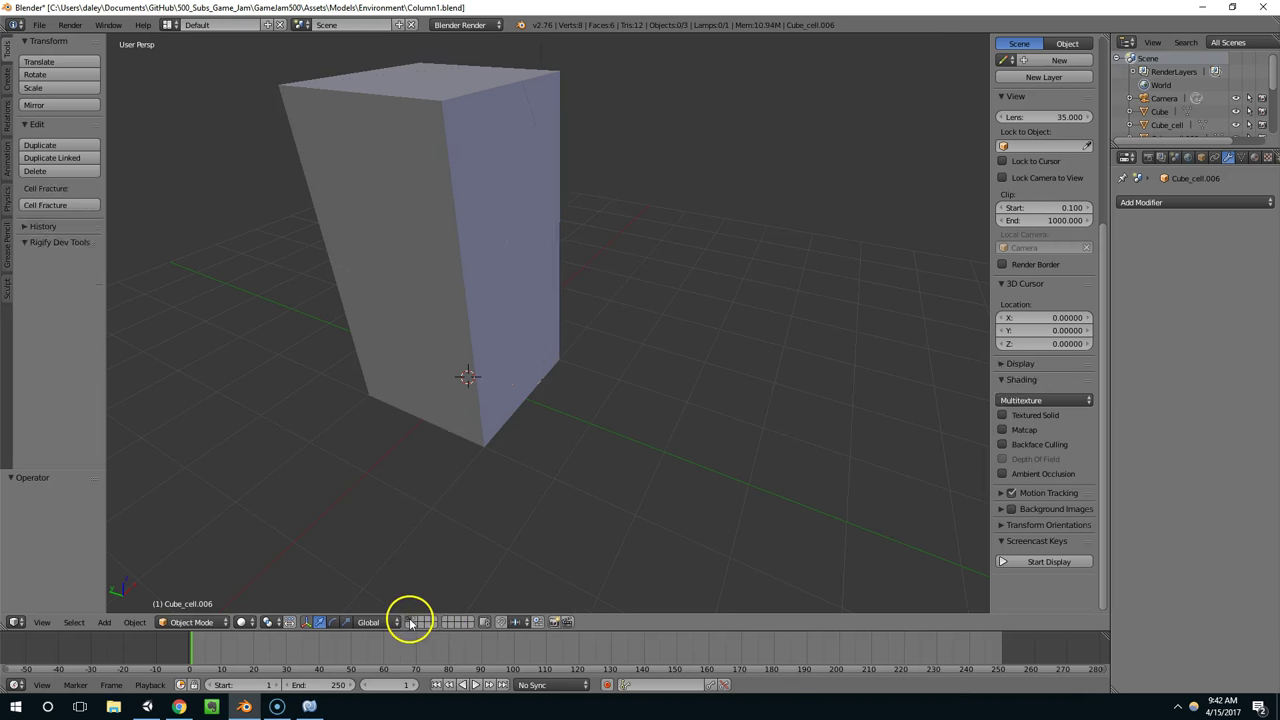
- Delete the intact column on the first layer
key("a")
key("x")
left_click(394, 323)
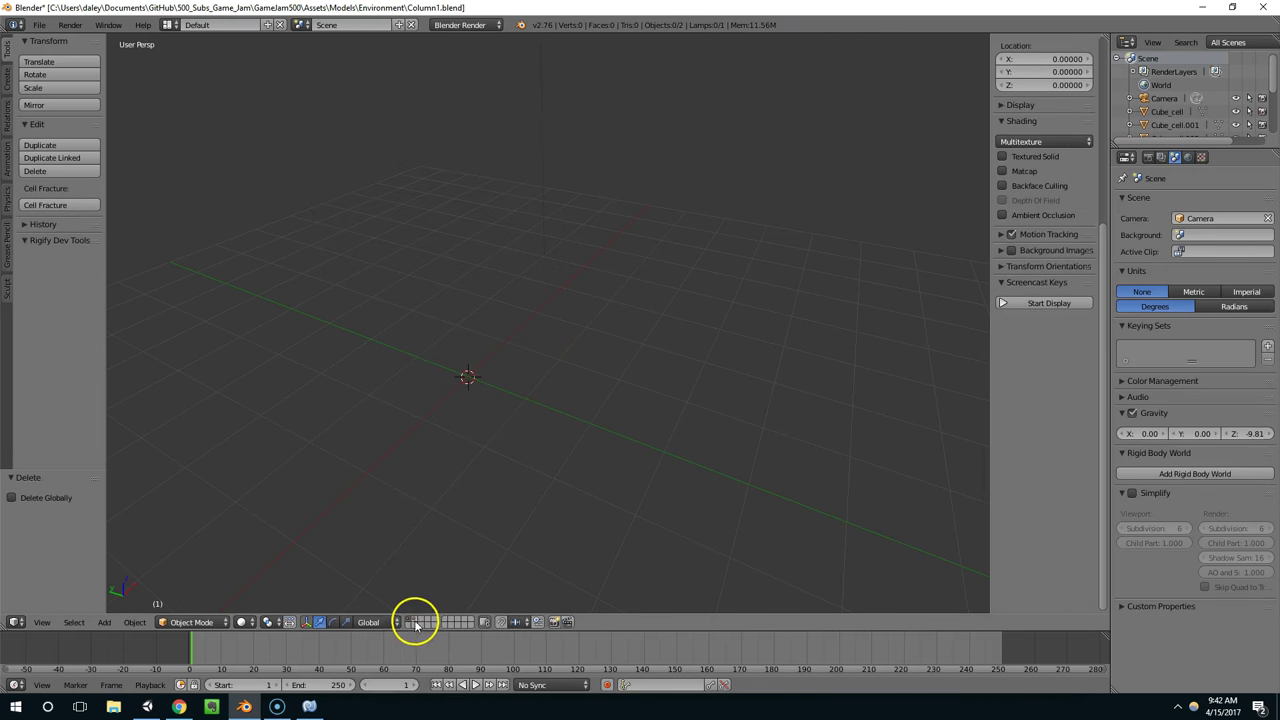
- Show the fracture pieces on the second layer and check them by trial-moving the large upper piece, leaving it in place
key("ctrl+z")
key("ctrl+z")
key("ctrl+z")
key("ctrl+z")
key("g")
key("Escape")
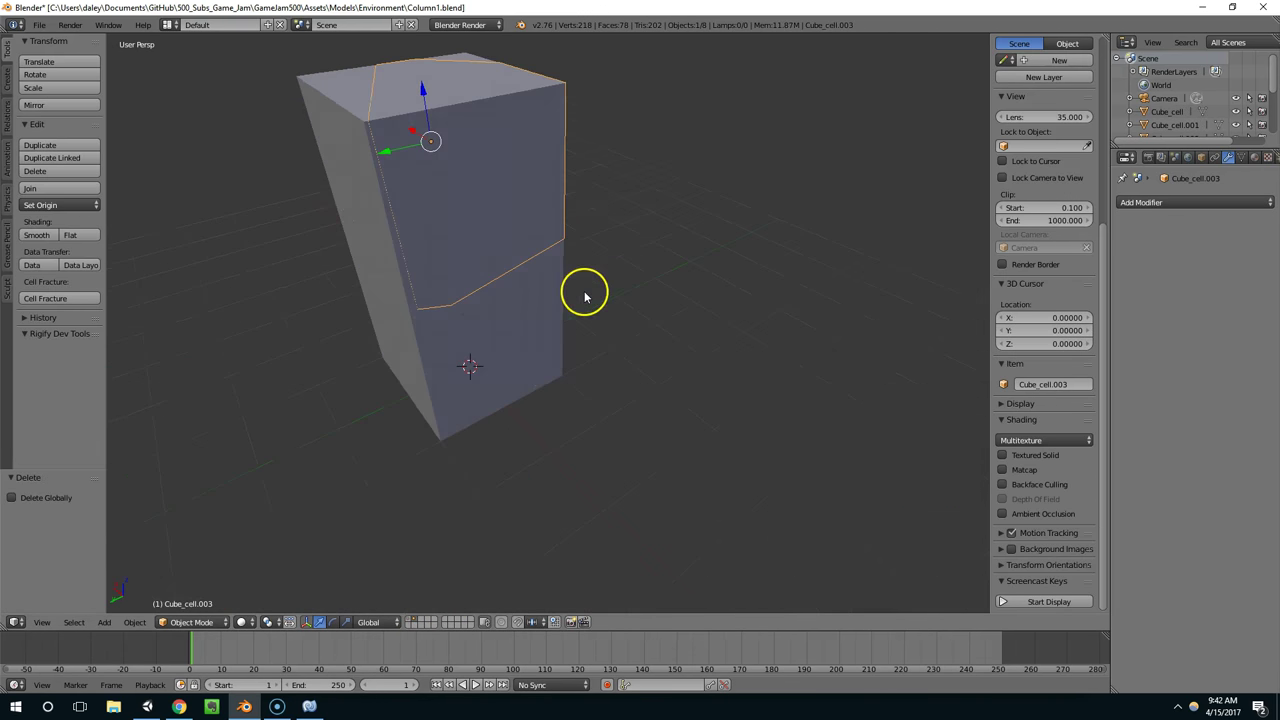
- Save the fractured column as Column1_Shattered.blend in the game project's Models\Environment folder
left_click(38, 24)
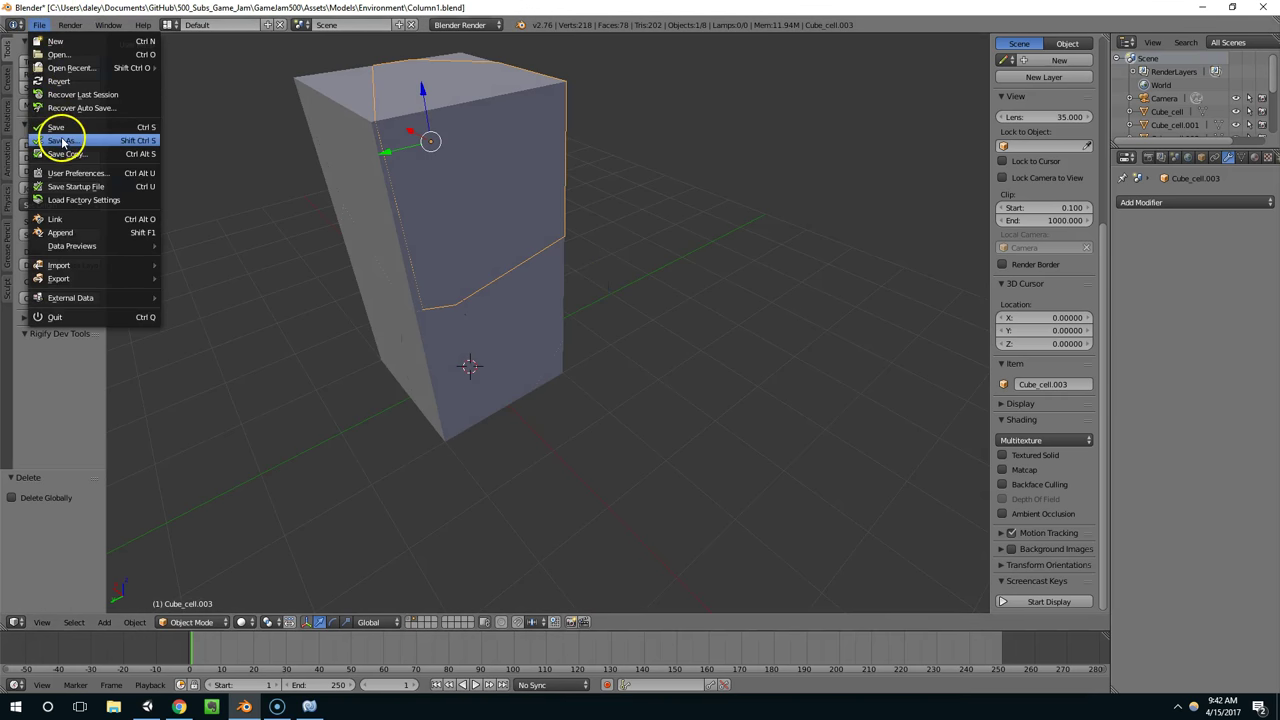
left_click(62, 141)
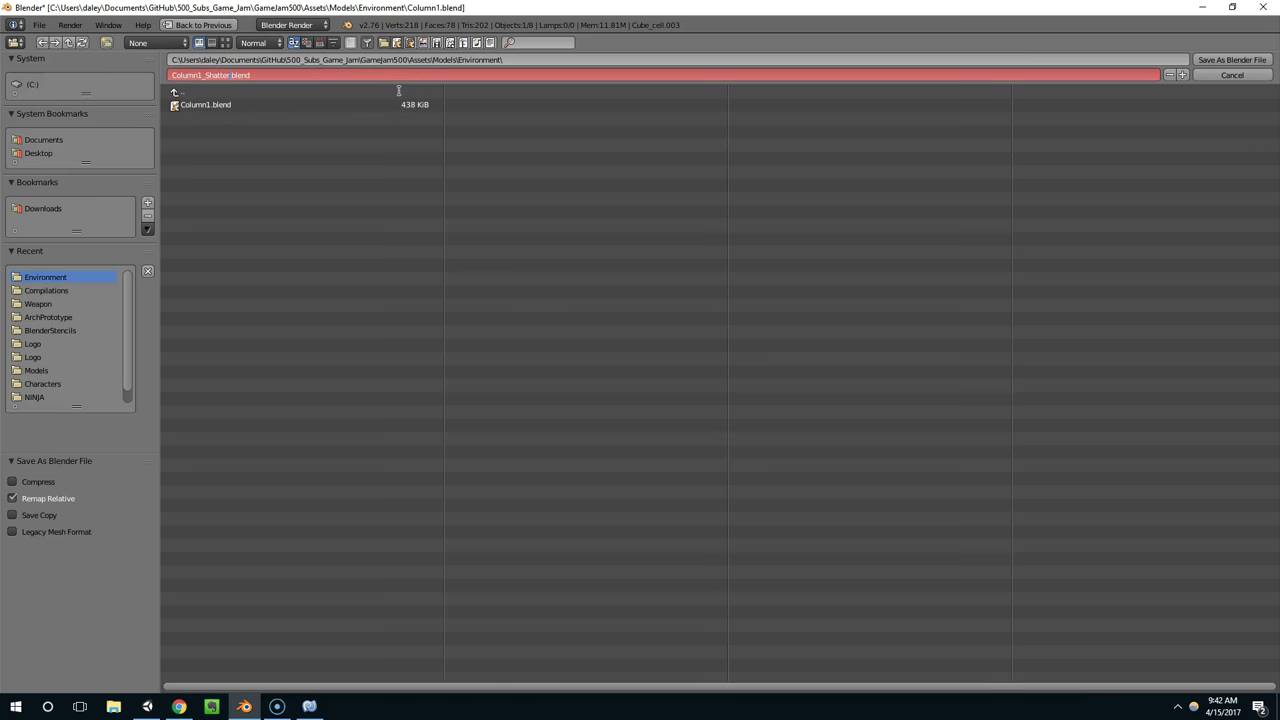
left_click(1215, 60)
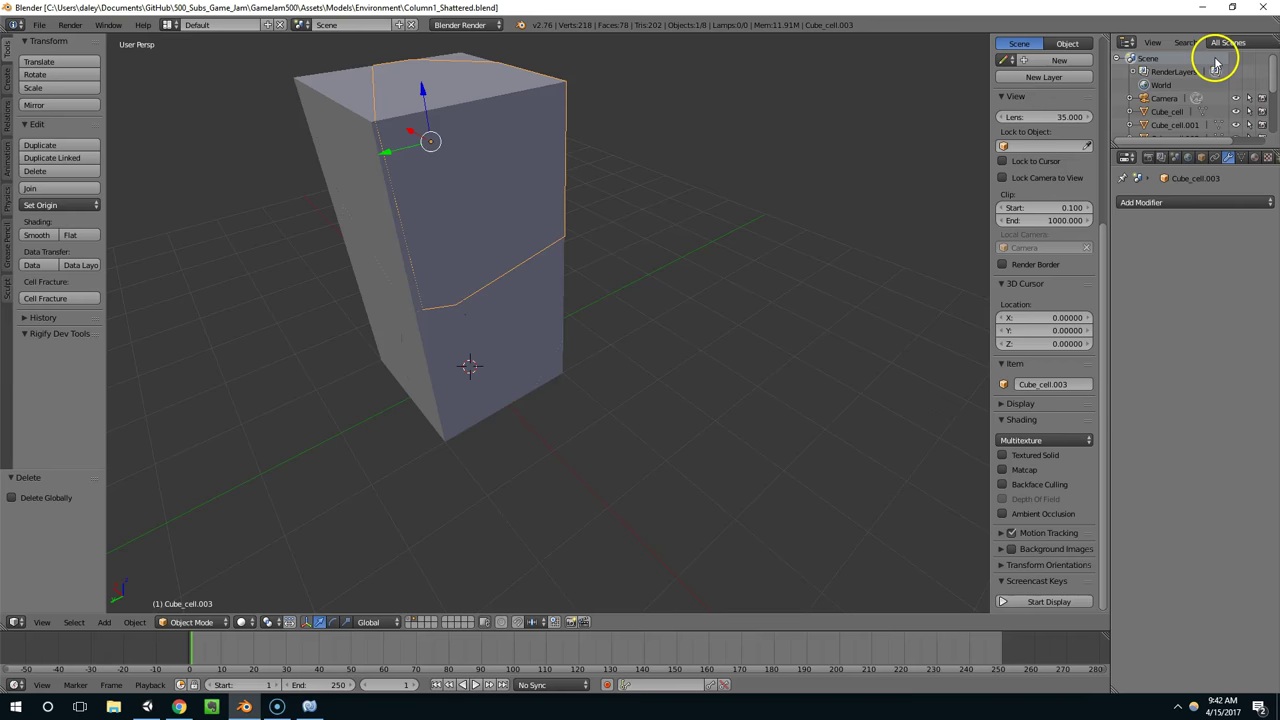
- Switch to Unity and examine the stairs, slanted beams and open floor of the level's interior in the scene
left_click(147, 706)
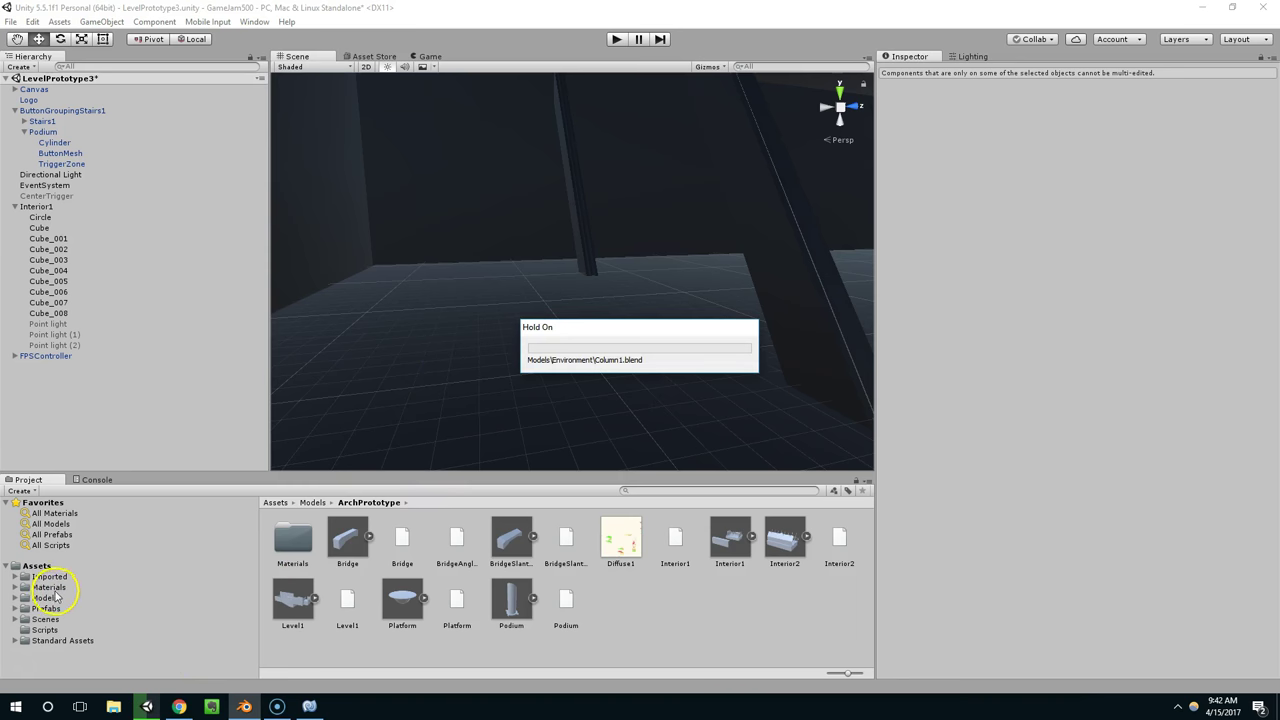
scroll(73, 618, "down", 2)
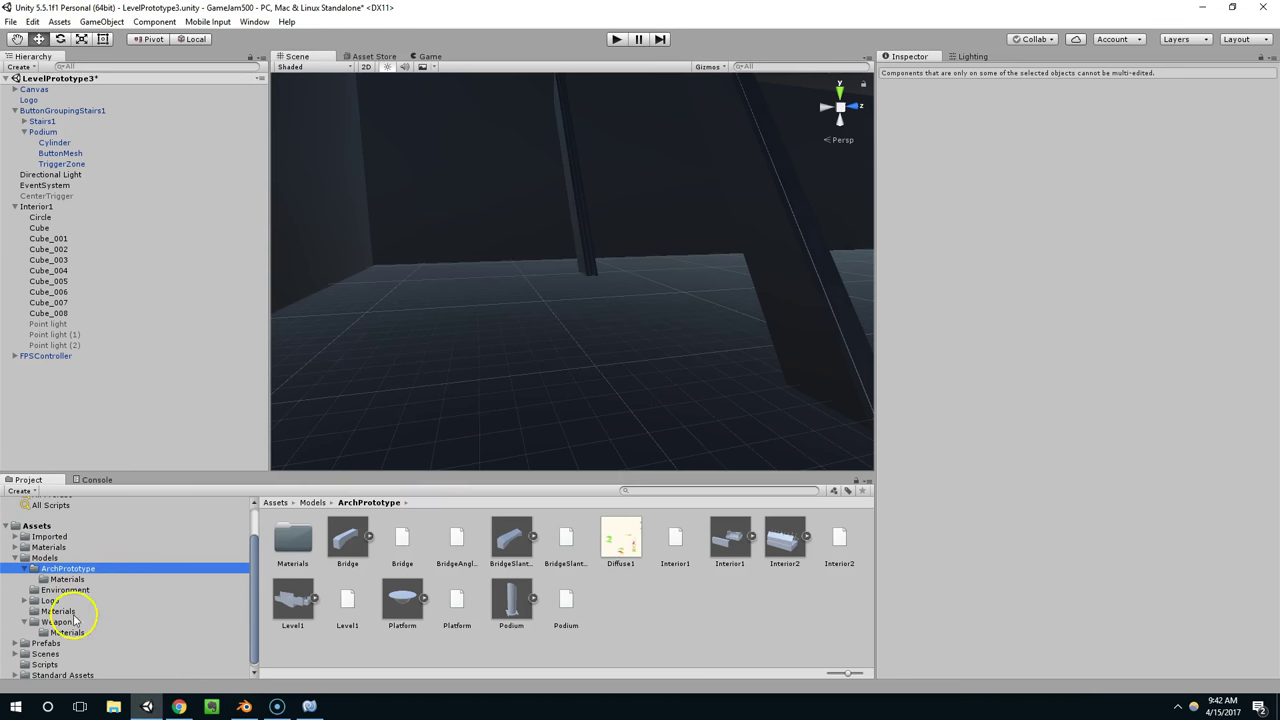
right_click_drag(634, 318, 683, 211)
middle_click_drag(683, 211, 574, 283)
right_click_drag(574, 283, 617, 326)
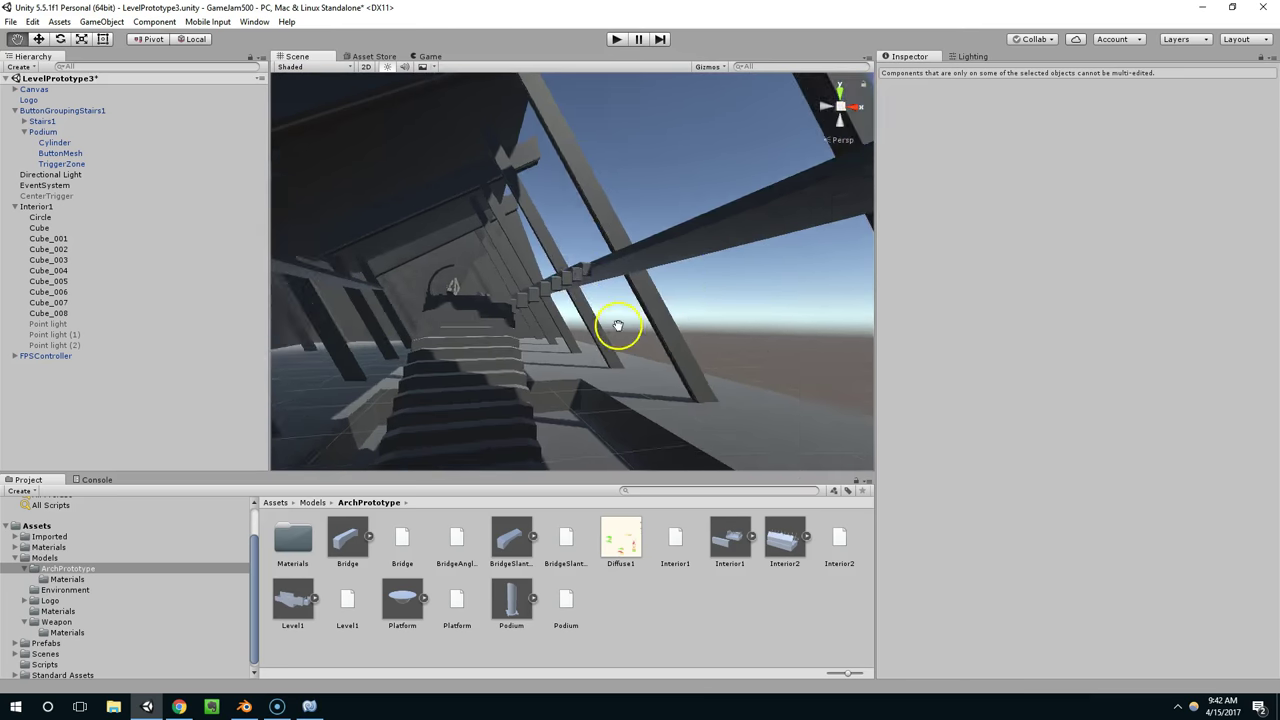
middle_click_drag(617, 326, 760, 278)
right_click_drag(760, 277, 528, 407)
right_click_drag(834, 423, 832, 195)
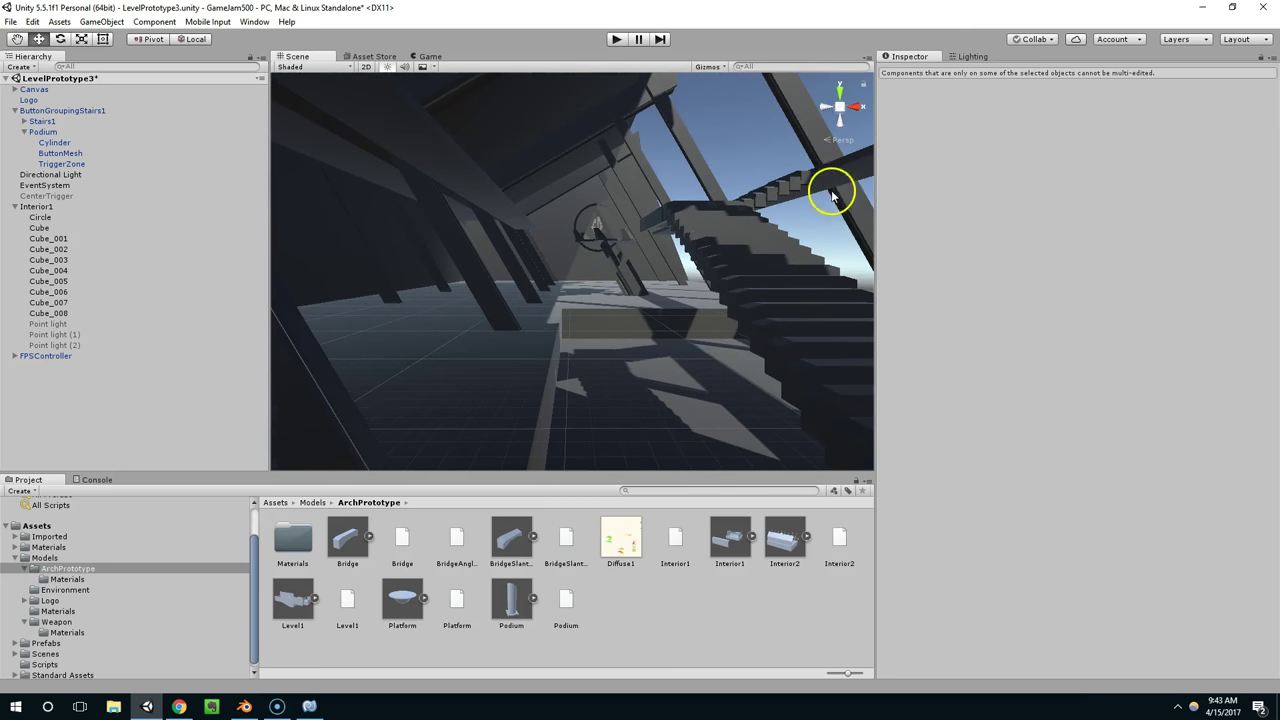
right_click_drag(557, 265, 712, 265)
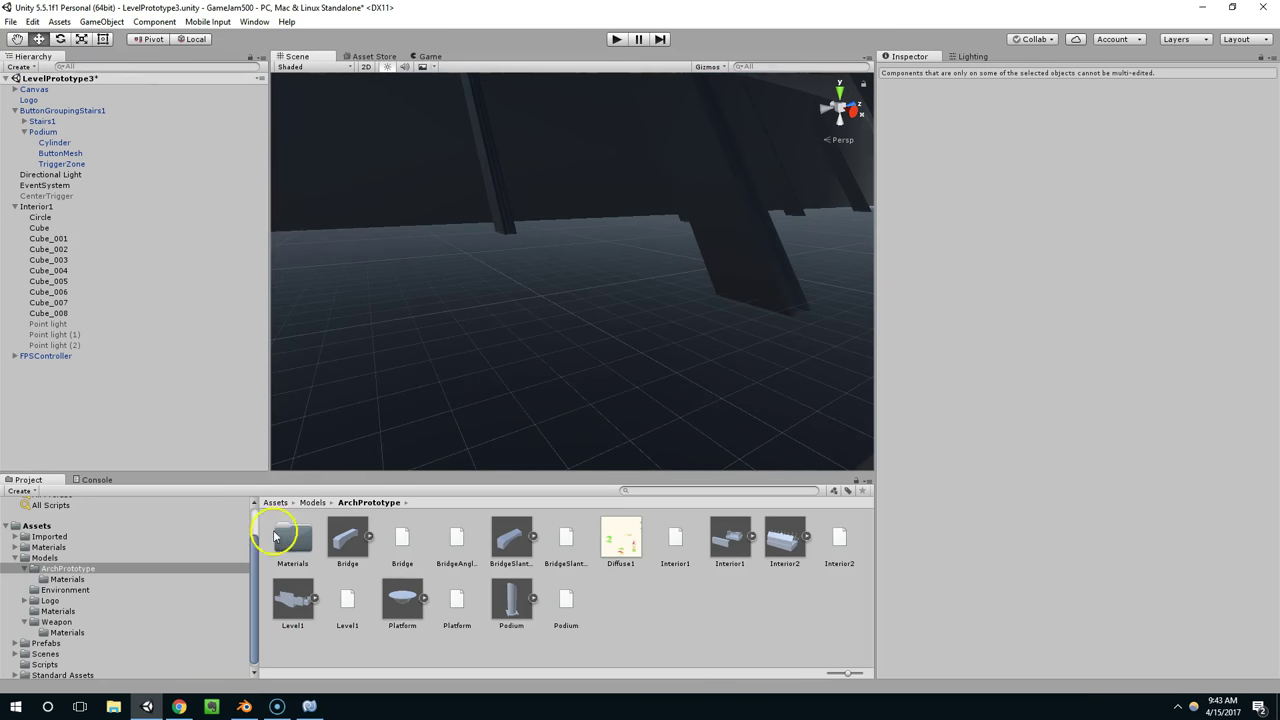
- Collapse the ArchPrototype and Weapon folders, open Models > Environment and inspect the Column1 and Column1_Shattered models
left_click(30, 568)
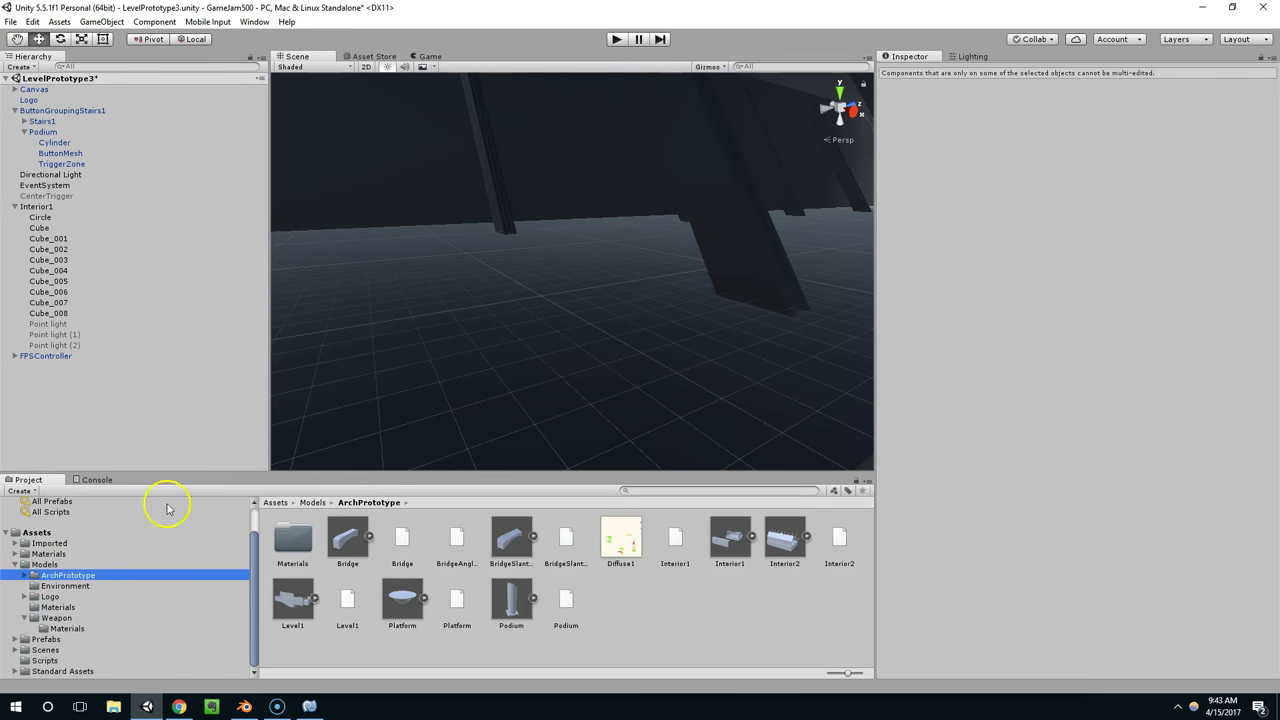
left_click(29, 619)
left_click(24, 622)
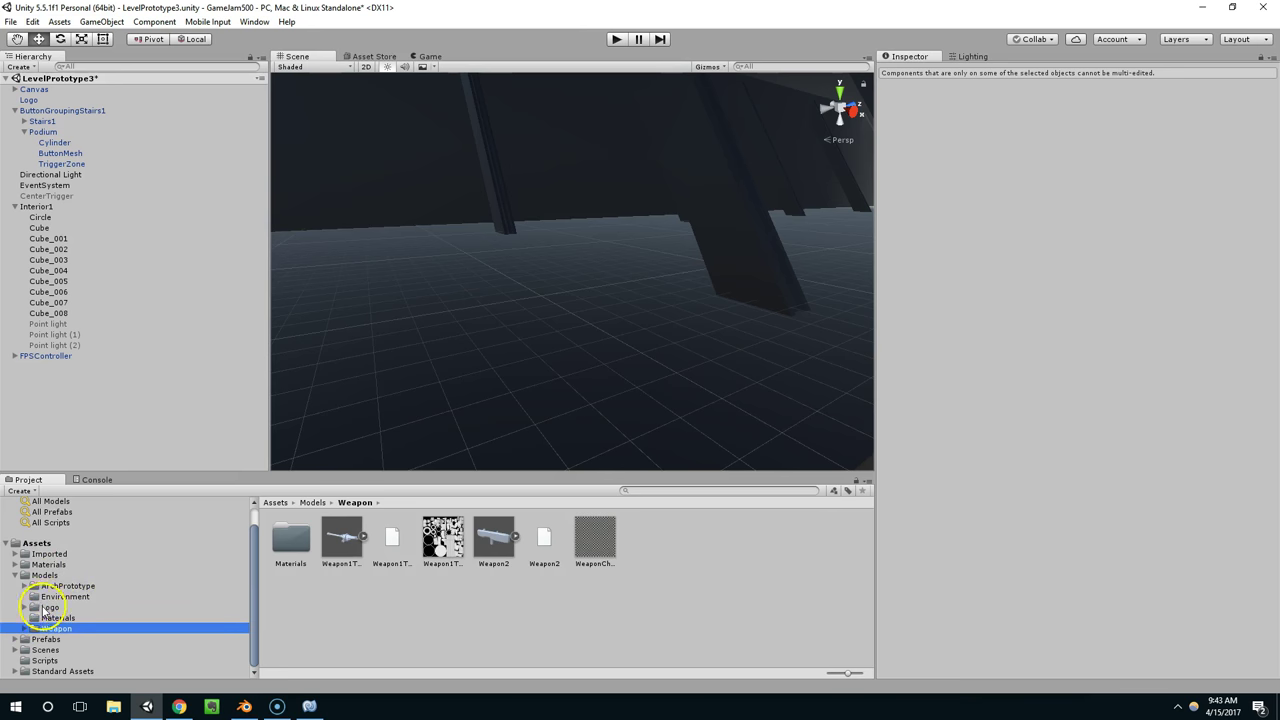
left_click(50, 596)
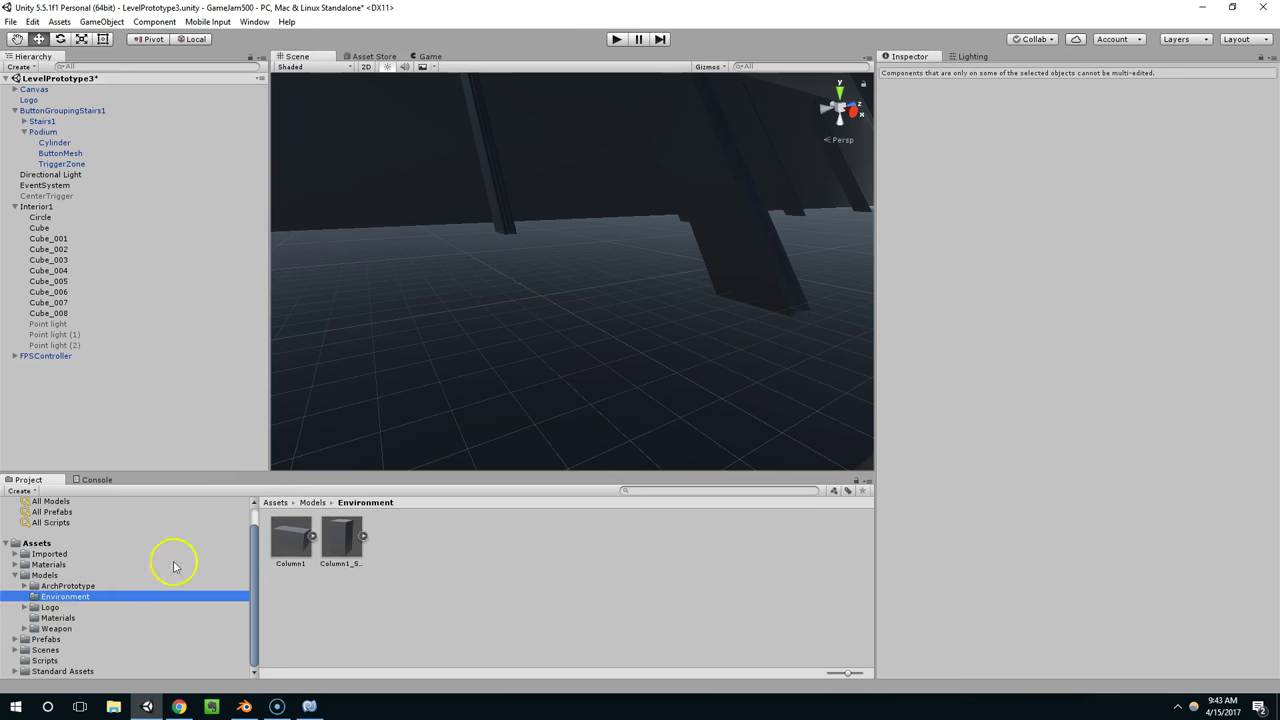
left_click(290, 535)
left_click(340, 535)
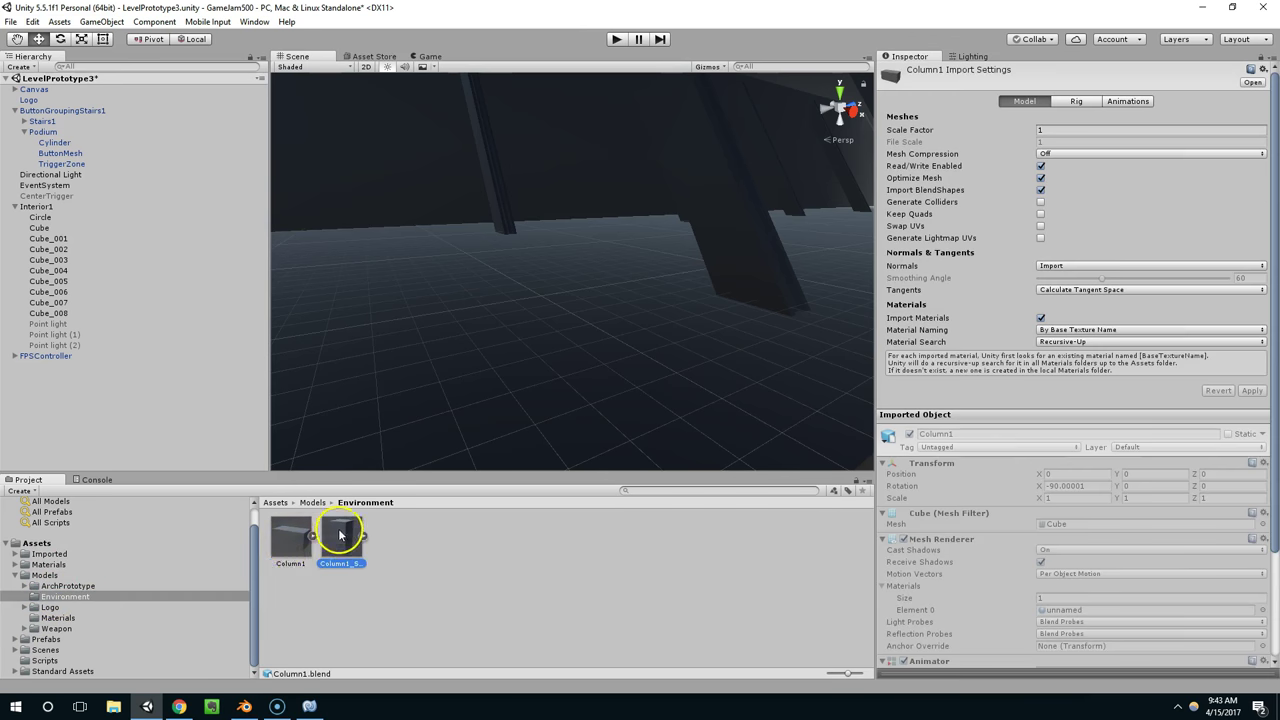
- Place Column1 in the scene to check its imported rotation, then delete that instance
left_click_drag(303, 541, 499, 263)
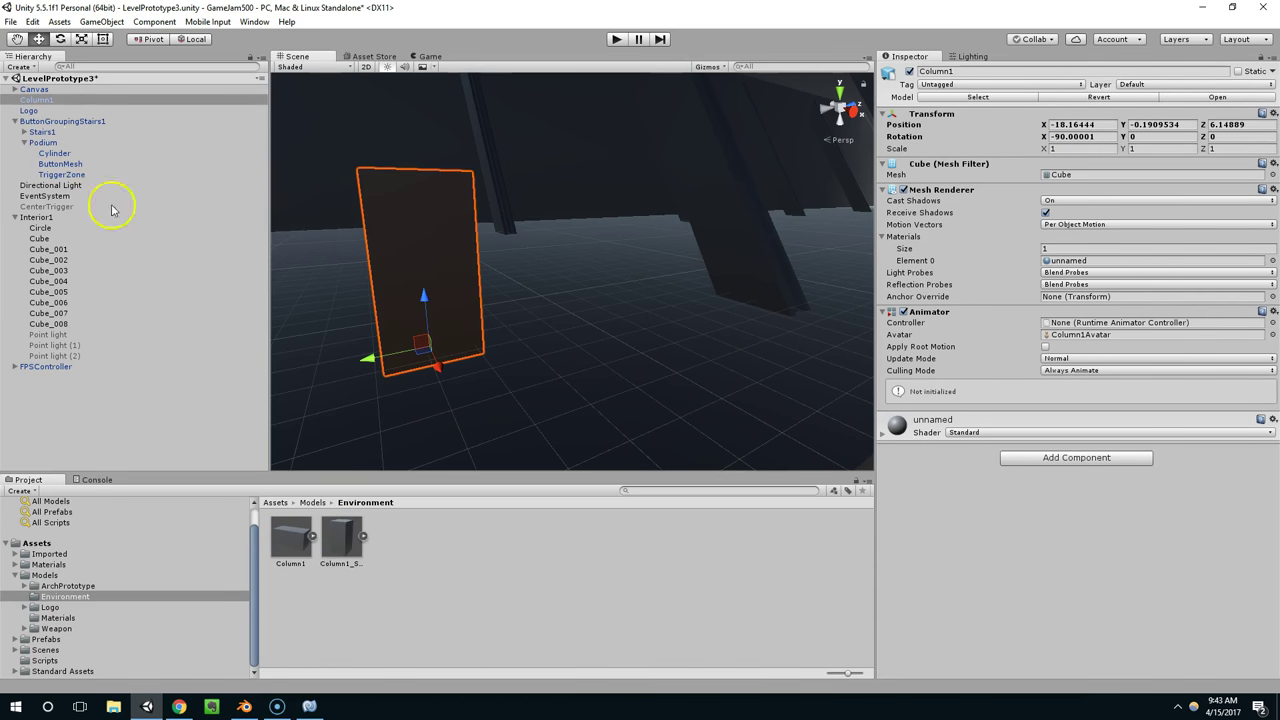
left_click(61, 101)
key("Delete")
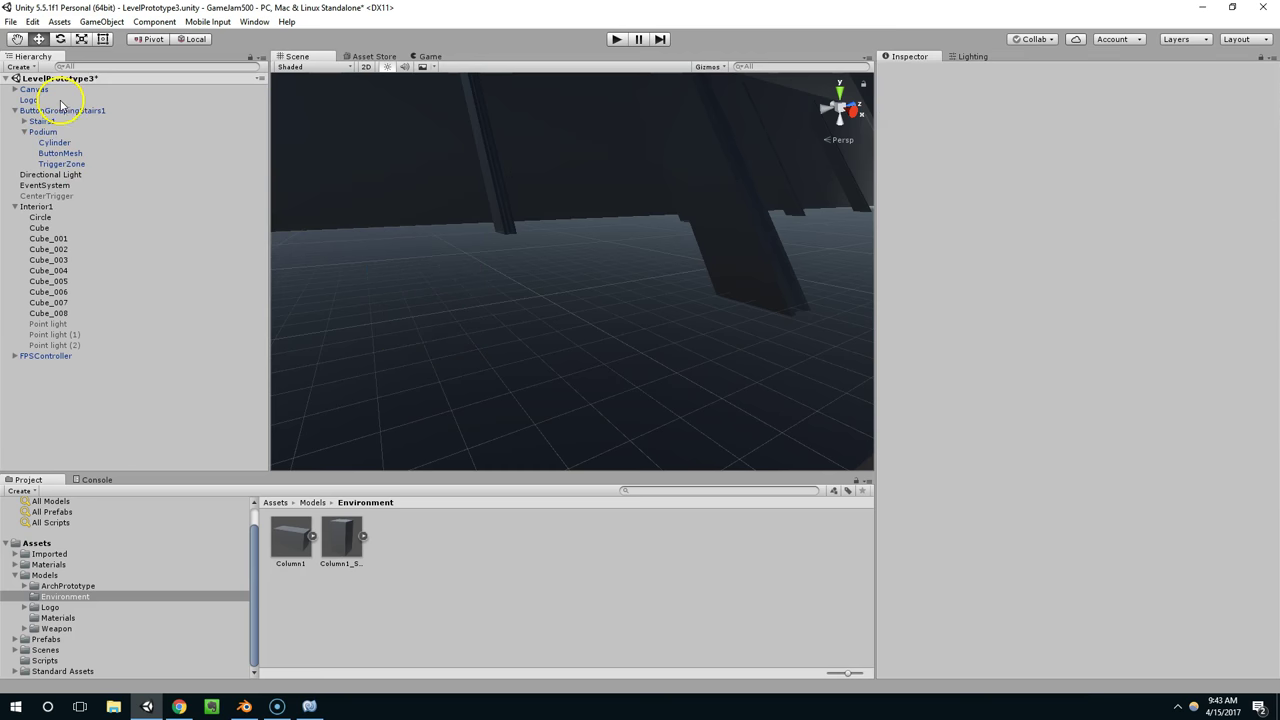
- Switch back to Blender, rotate all the fracture pieces -90° about the X axis and apply their rotation and scale
left_click(309, 706)
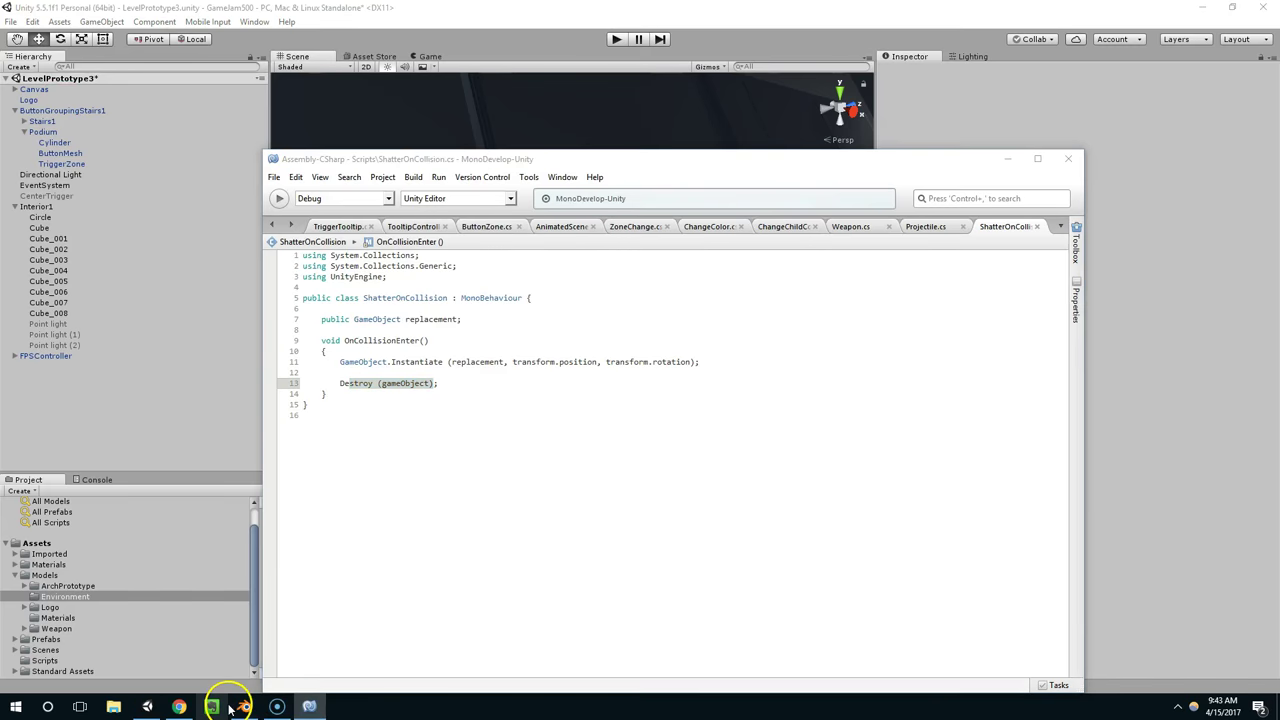
left_click(244, 706)
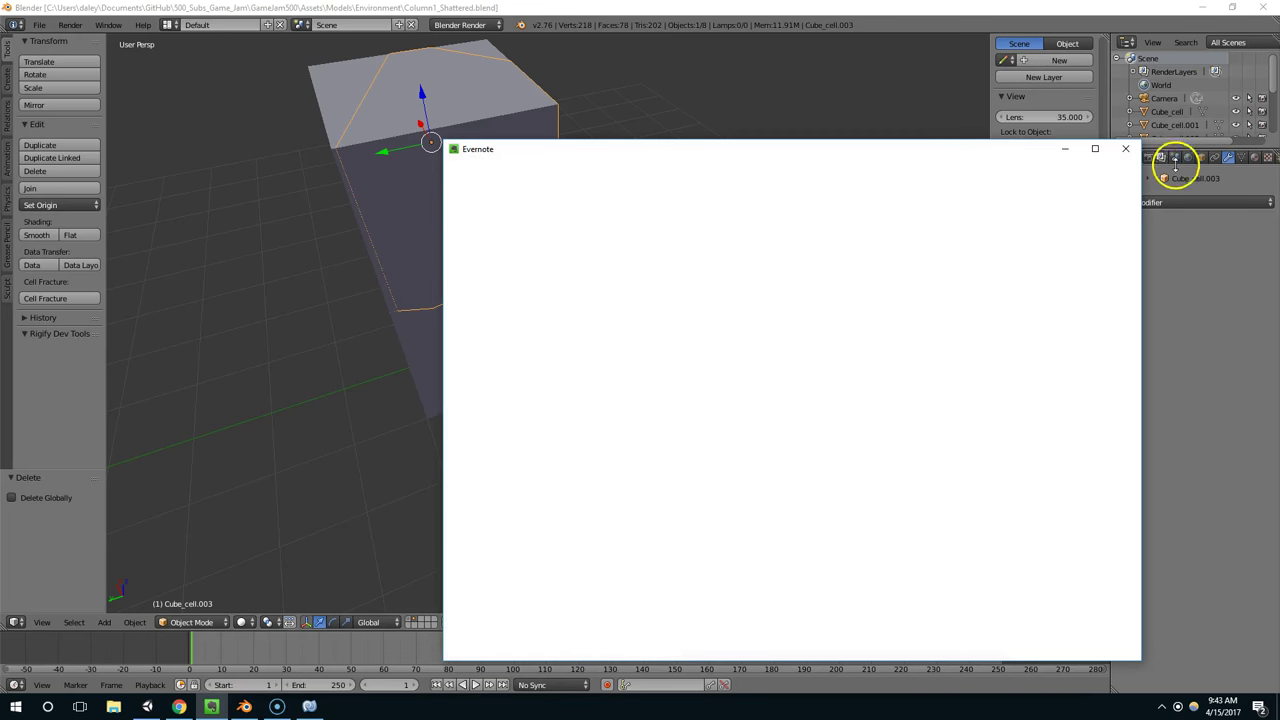
left_click(1134, 150)
mouse_move(605, 138)
middle_mouse_down()
mouse_move(692, 140)
mouse_move(604, 147)
middle_mouse_up()
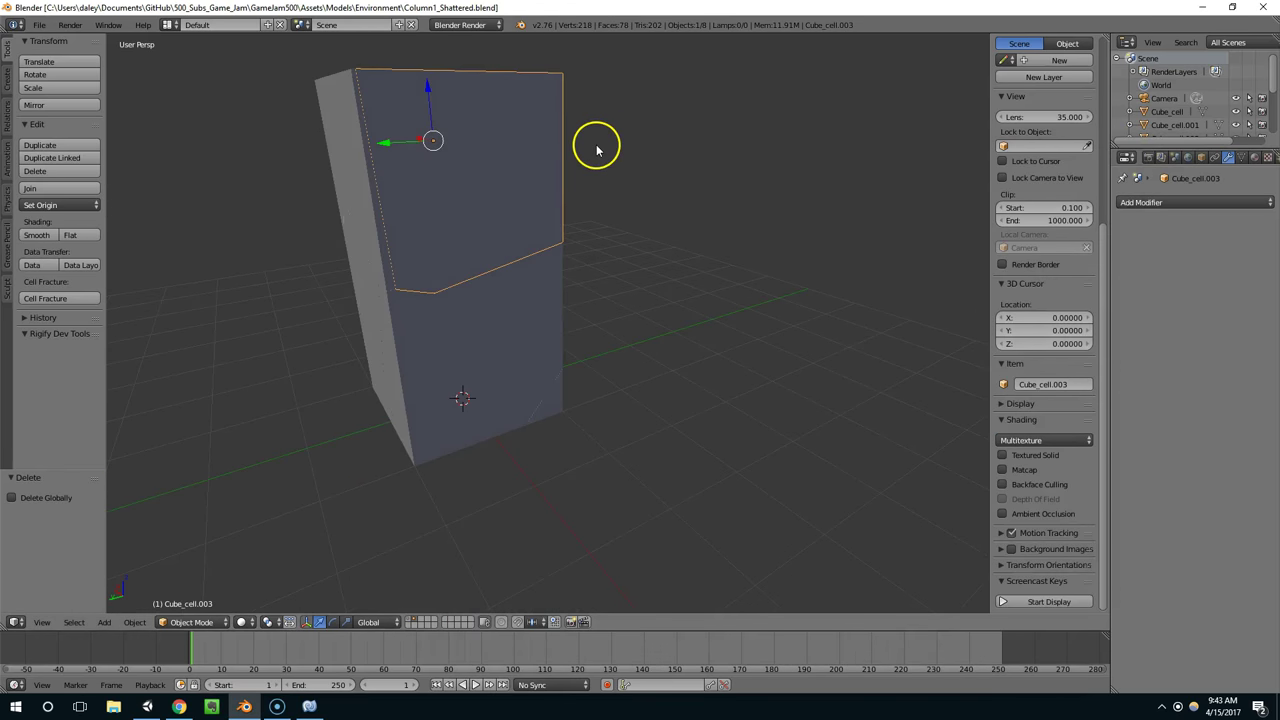
key("a")
key("a")
type("r")
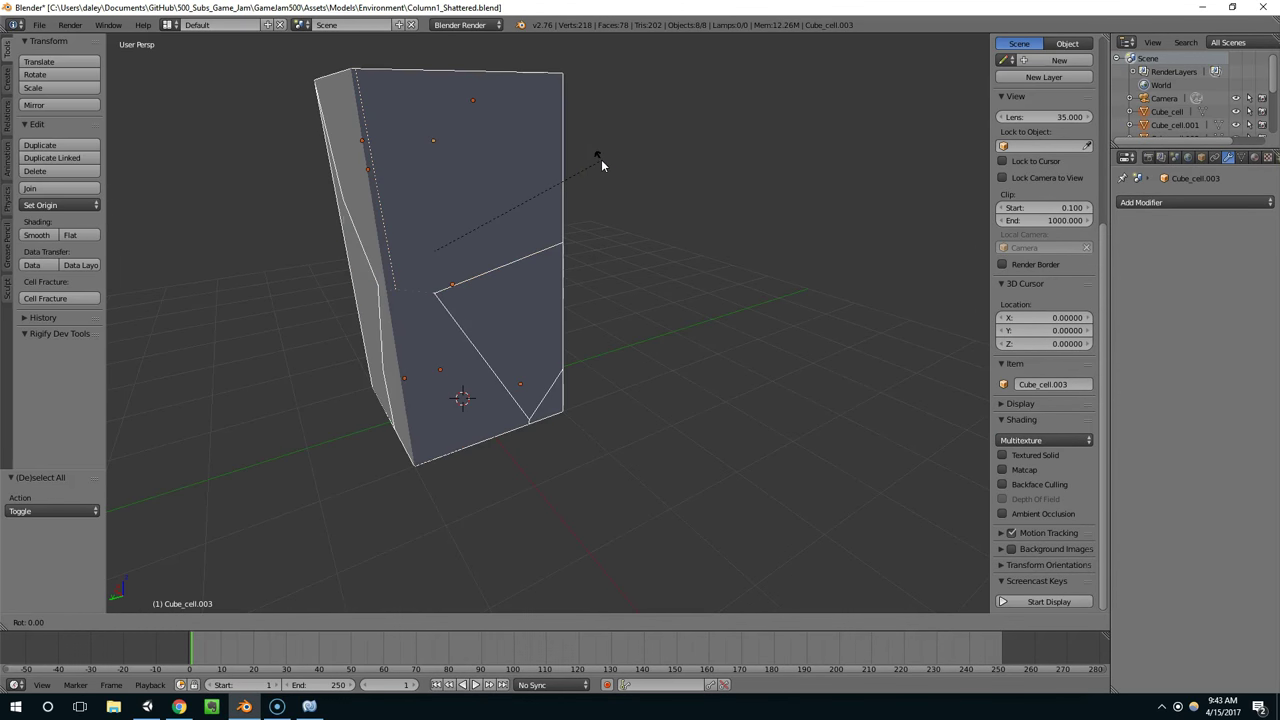
type("-90")
key("Return")
key("ctrl+a")
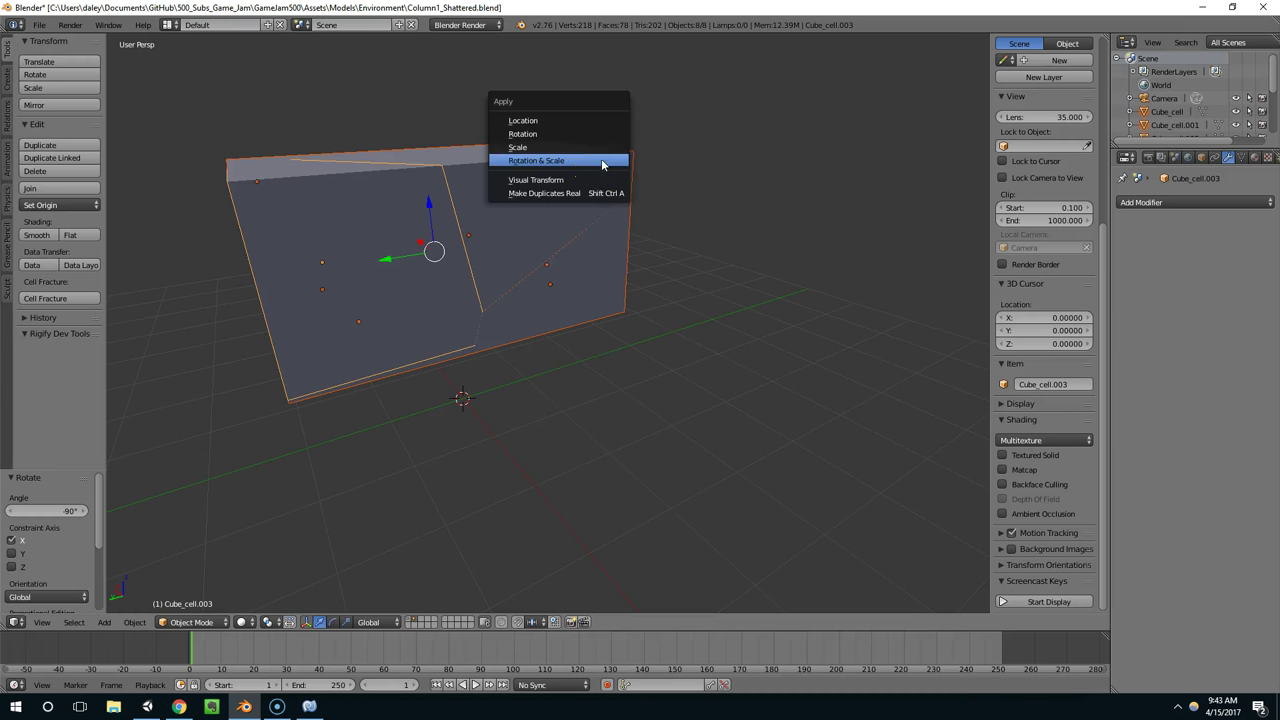
left_click(592, 166)
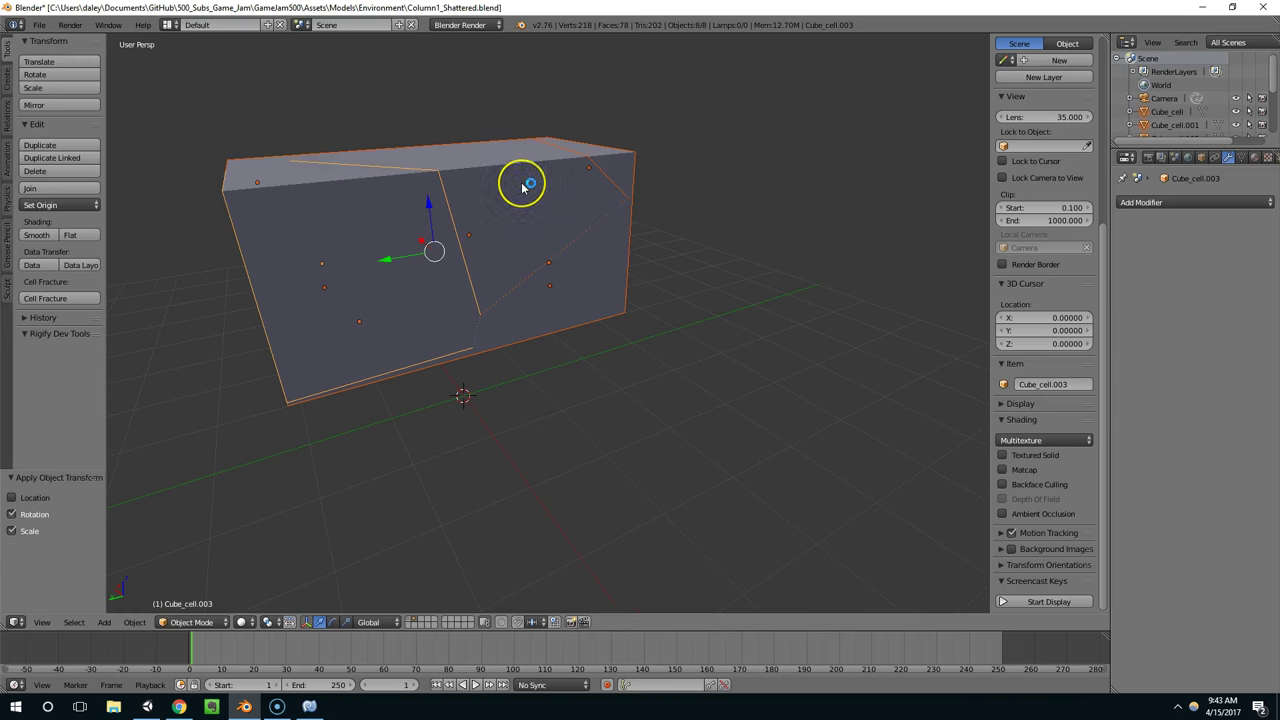
- Rotate all the fracture pieces back 90° about the X axis and save Column1_Shattered.blend
type("r90")
key("Return")
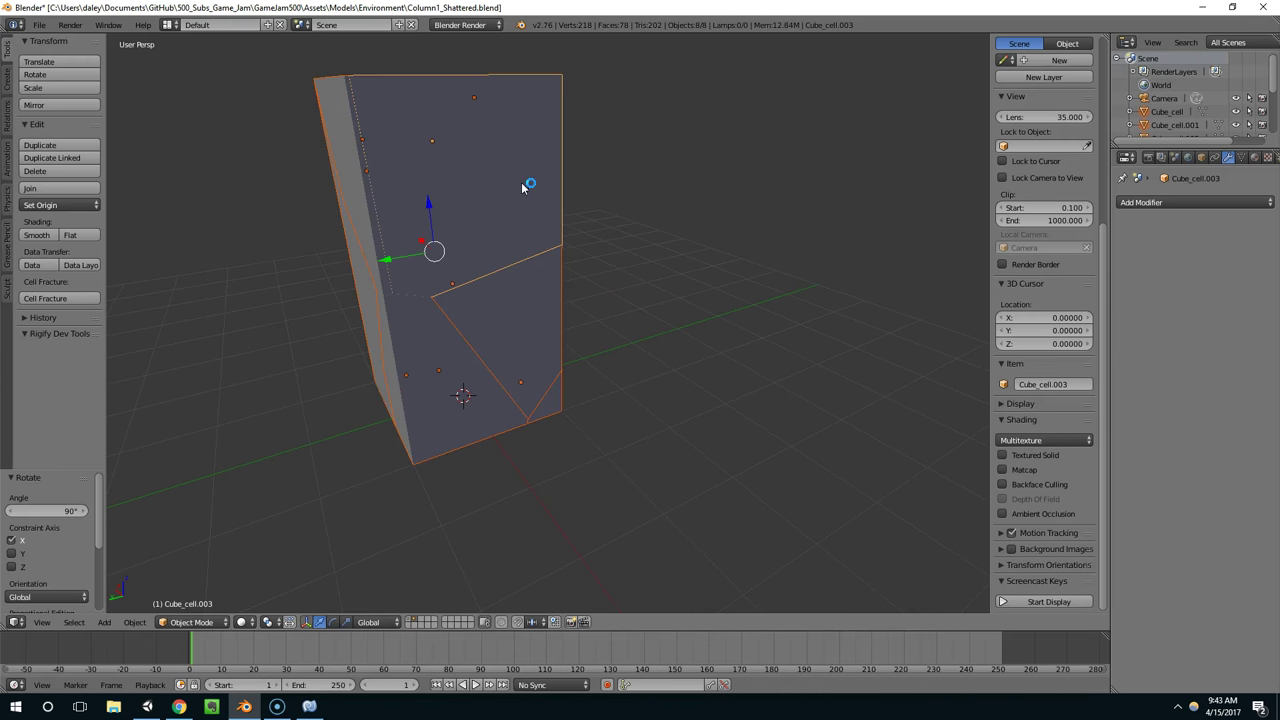
key("ctrl+s")
- Open the recent file Column1.blend and show its first layer with the intact column
left_click(38, 24)
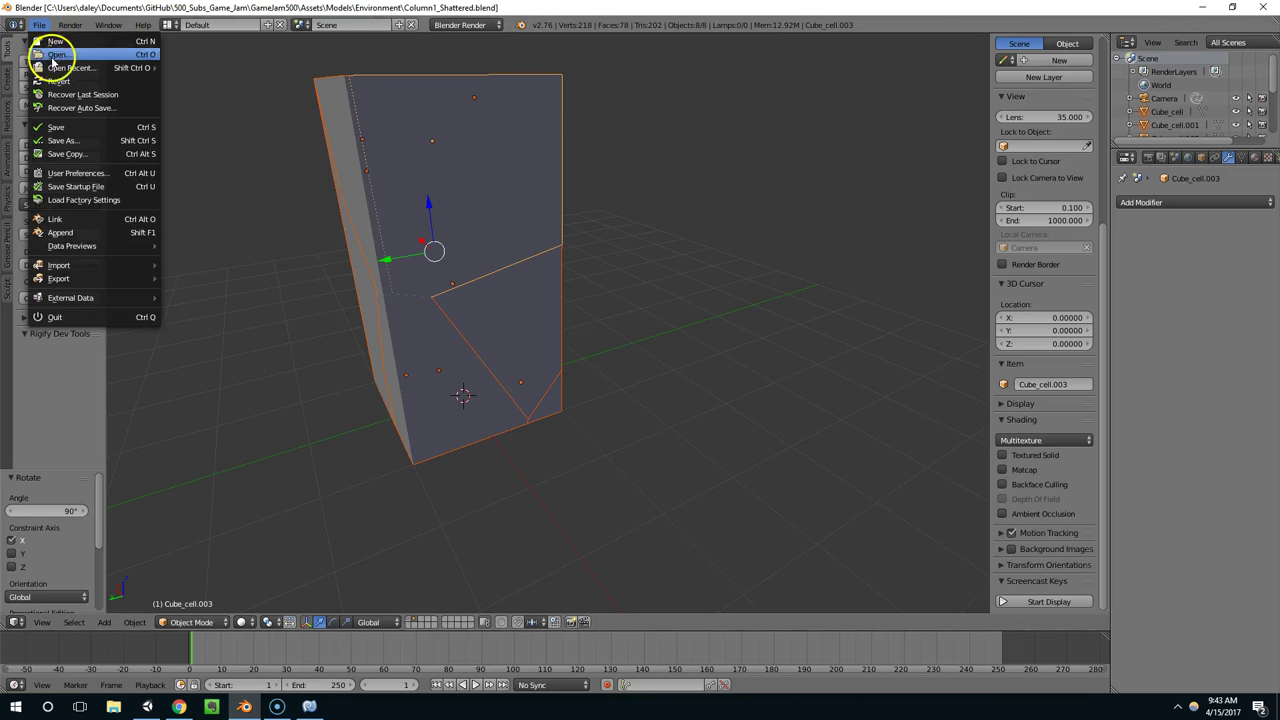
mouse_move(55, 67)
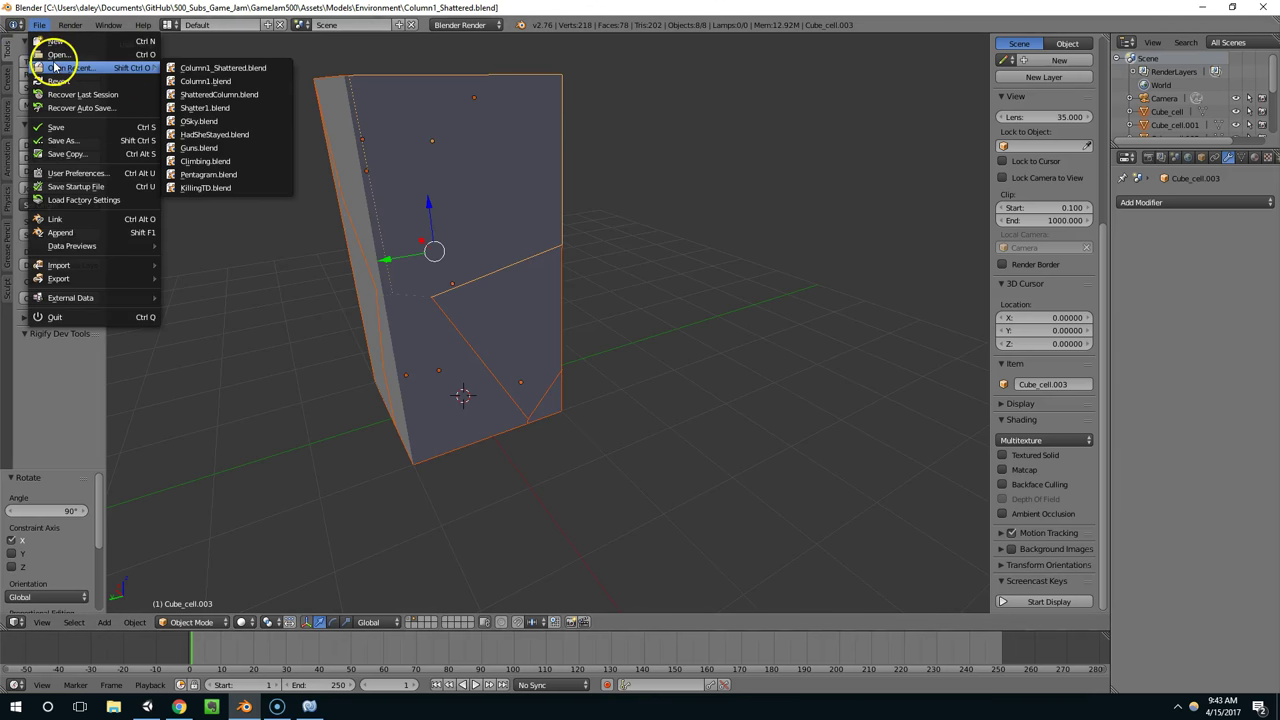
left_click(192, 84)
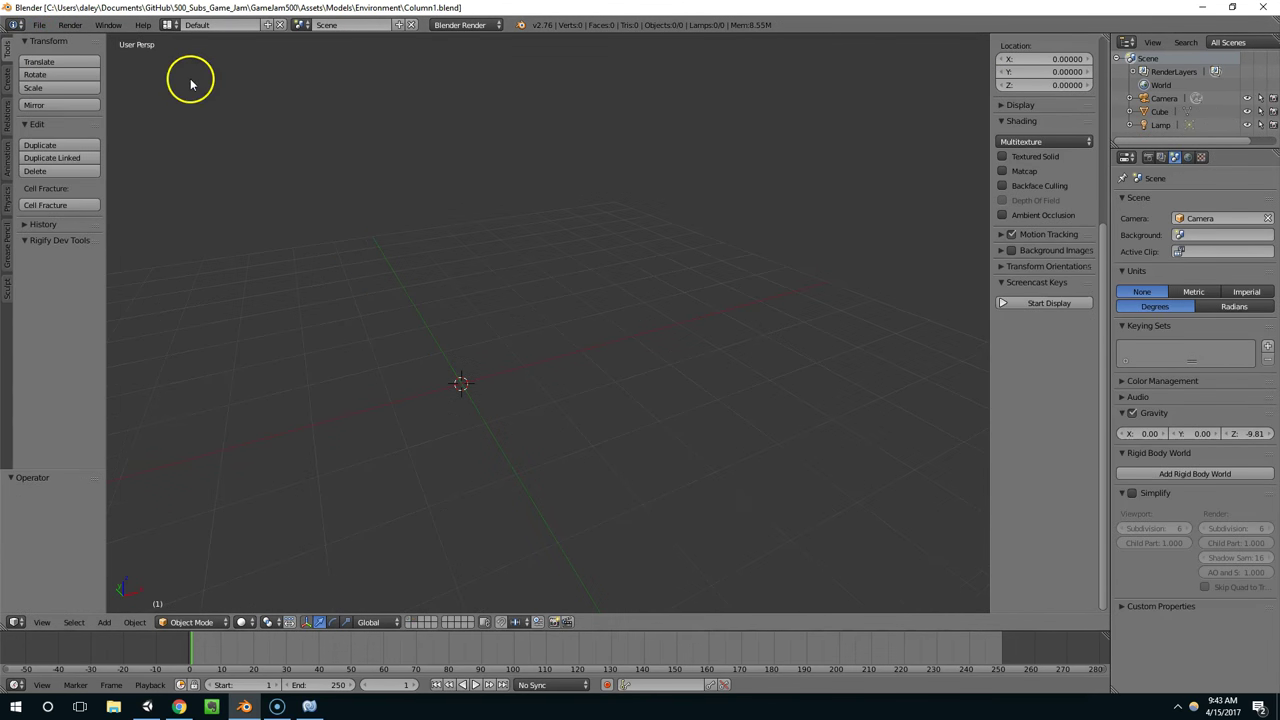
left_click(410, 621)
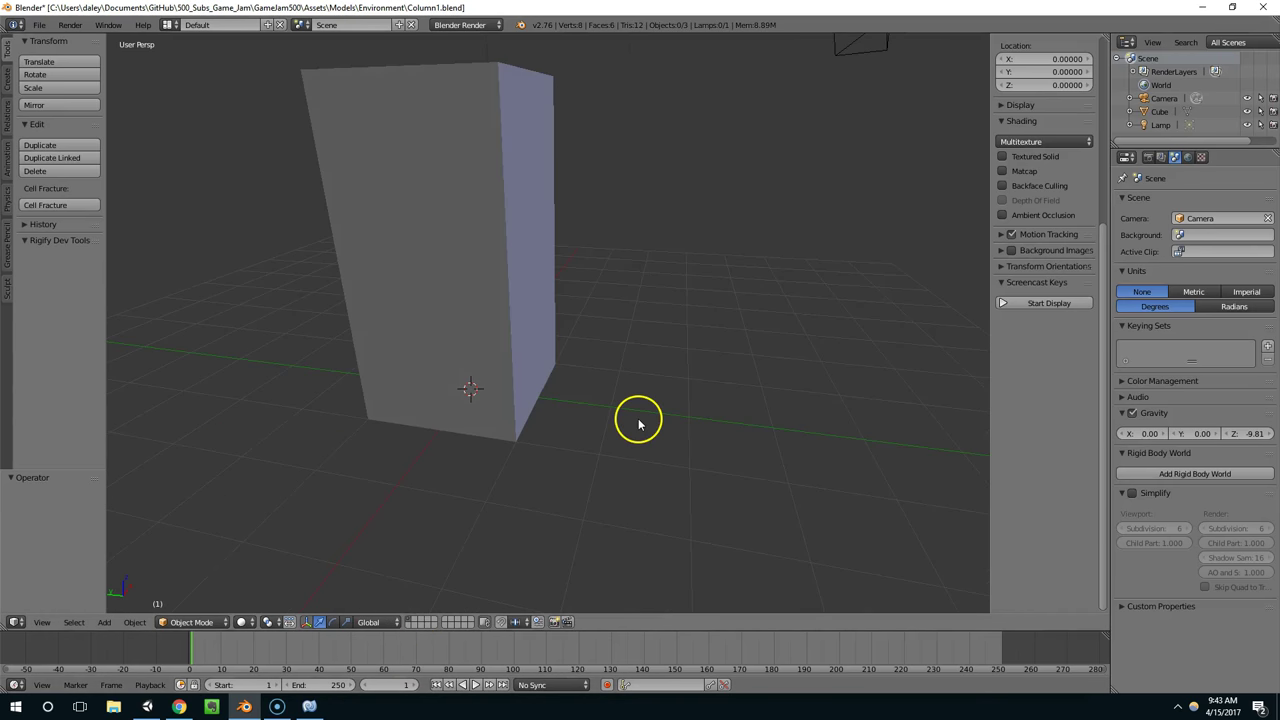
- Try rotating the intact column 90° about the X axis and applying its rotation and scale
right_click(520, 340)
type("r")
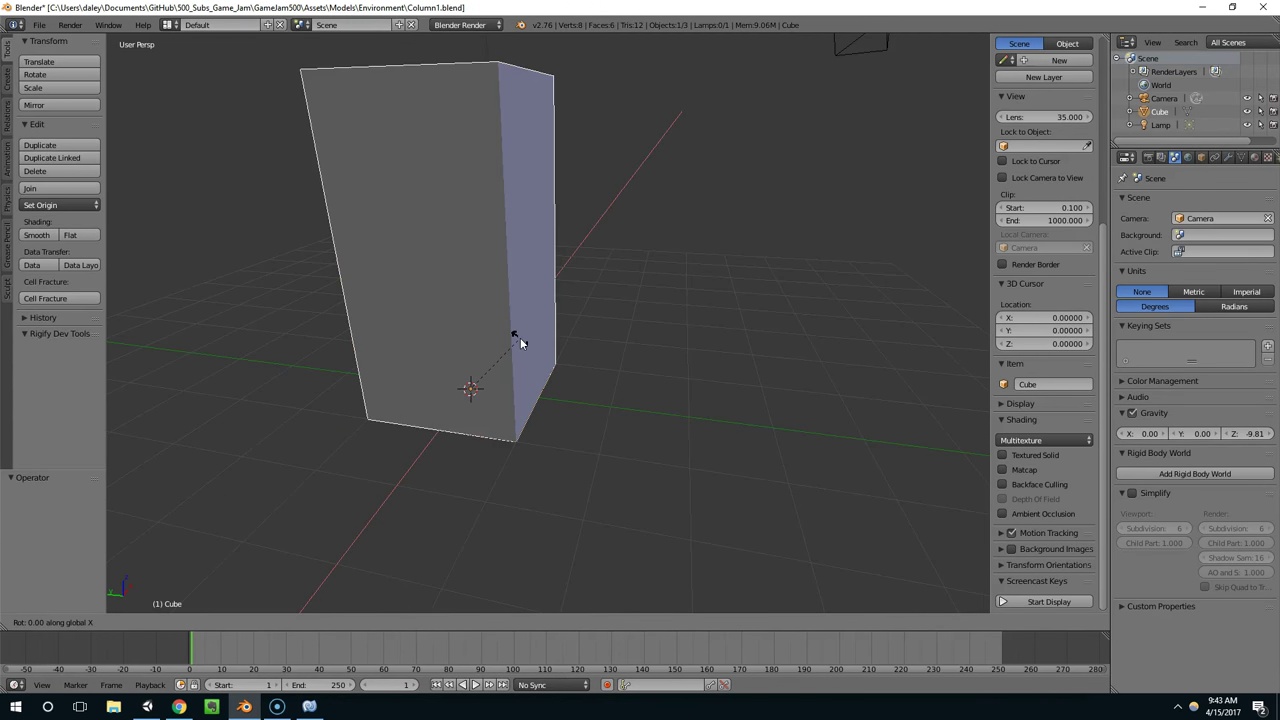
type("90")
key("Return")
key("ctrl+a")
left_click(520, 340)
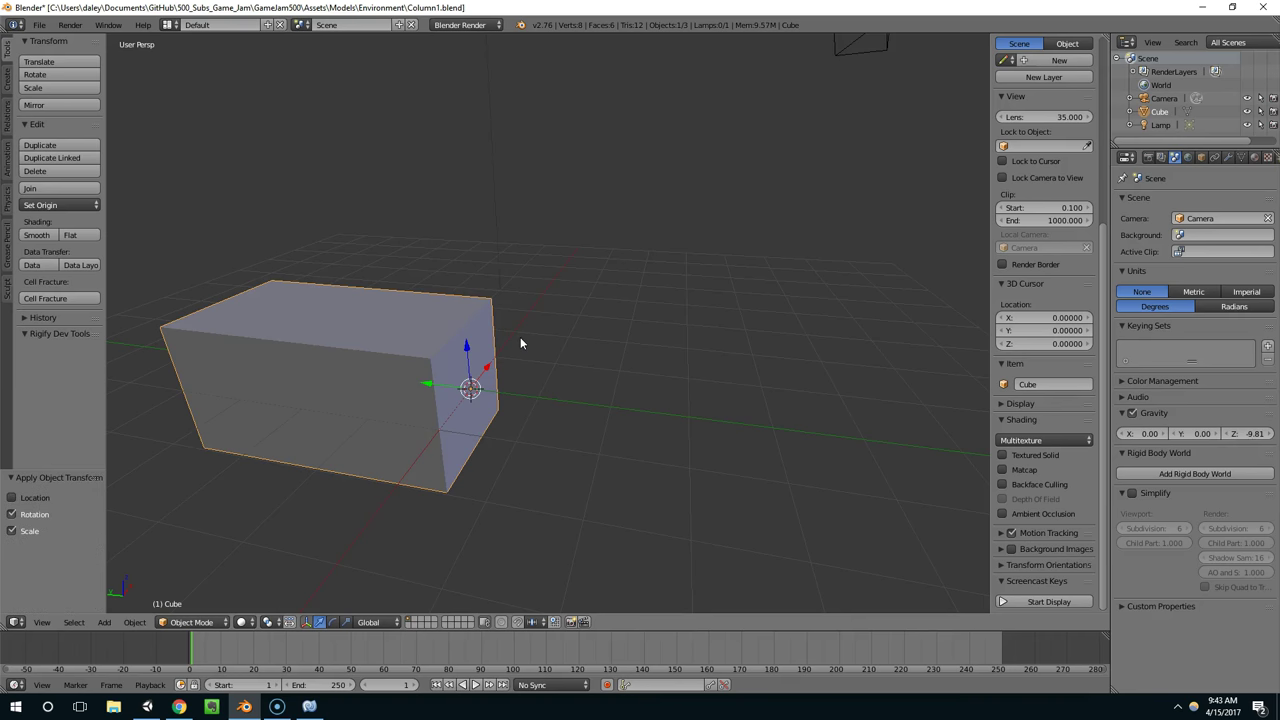
- Undo the wrong-way rotation, stand the column upright with a 90° rotation about the X axis, and save Column1.blend
key("ctrl+z")
key("ctrl+z")
key("ctrl+shift+z")
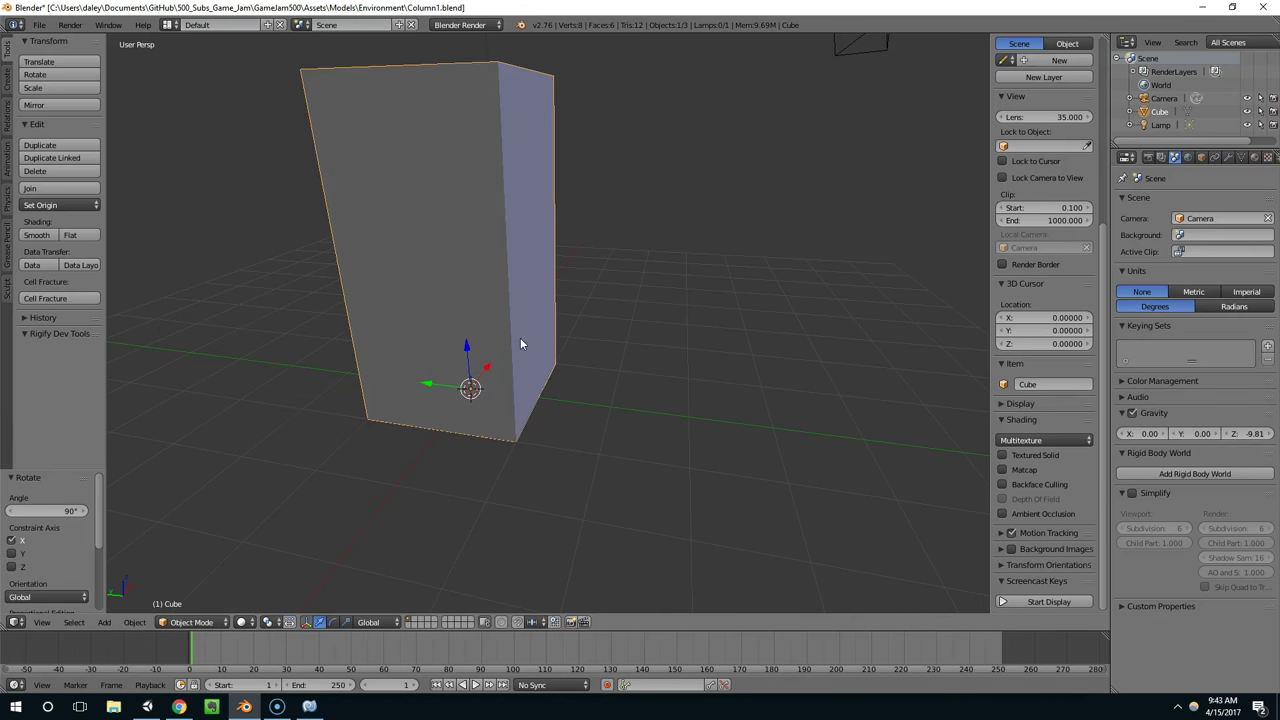
key("ctrl+s")
left_click(520, 340)
- Switch to Unity, place the updated Column1 in the scene to check its rotation and orientation, then delete that instance
left_click(147, 704)
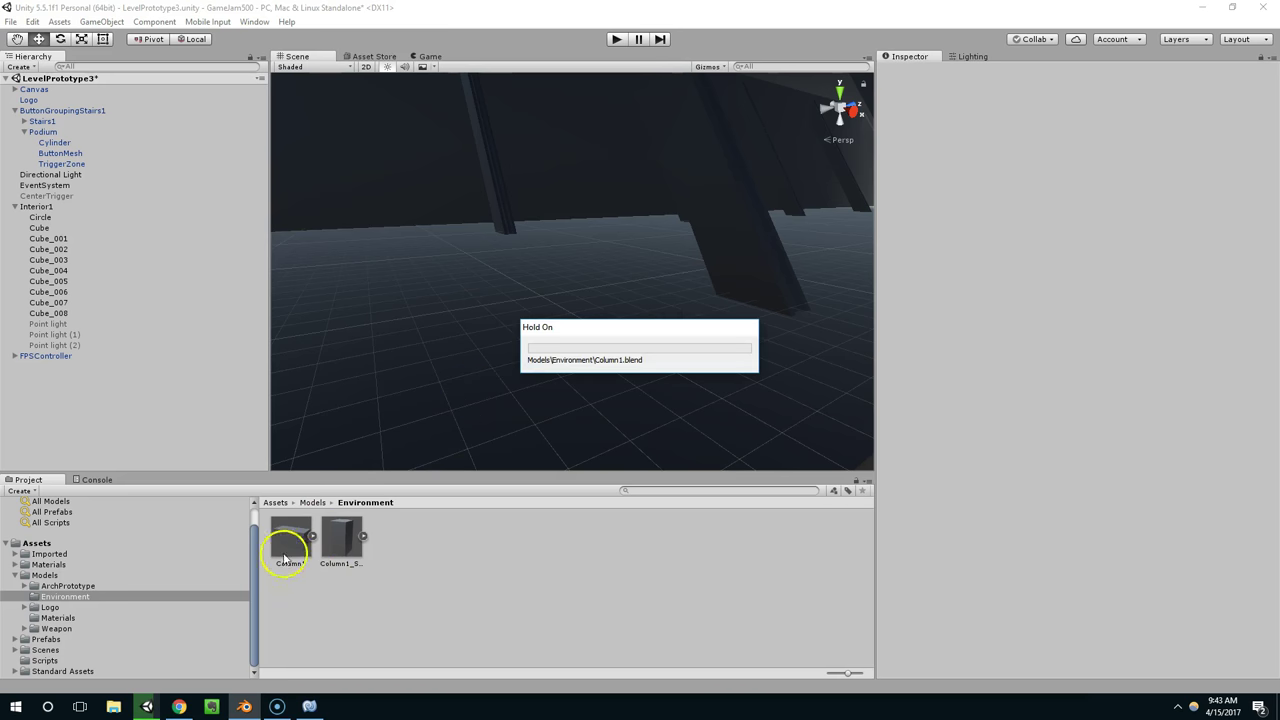
left_click_drag(312, 515, 445, 255)
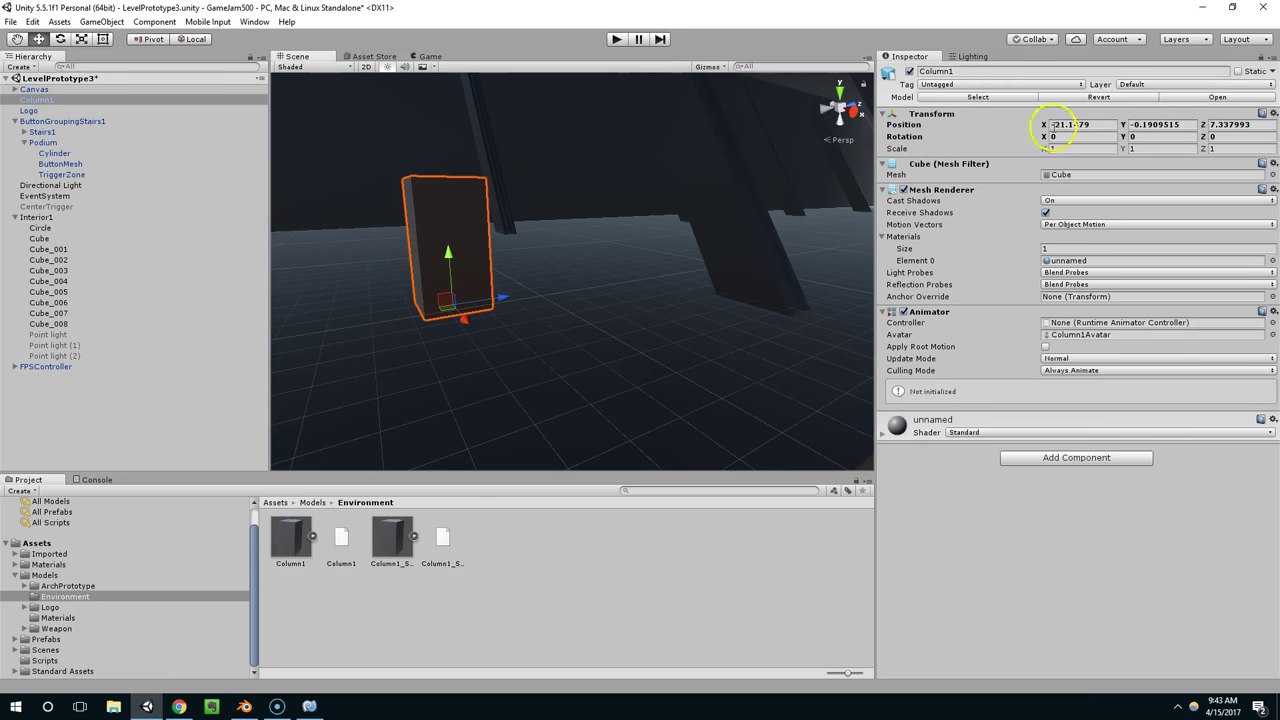
key("f")
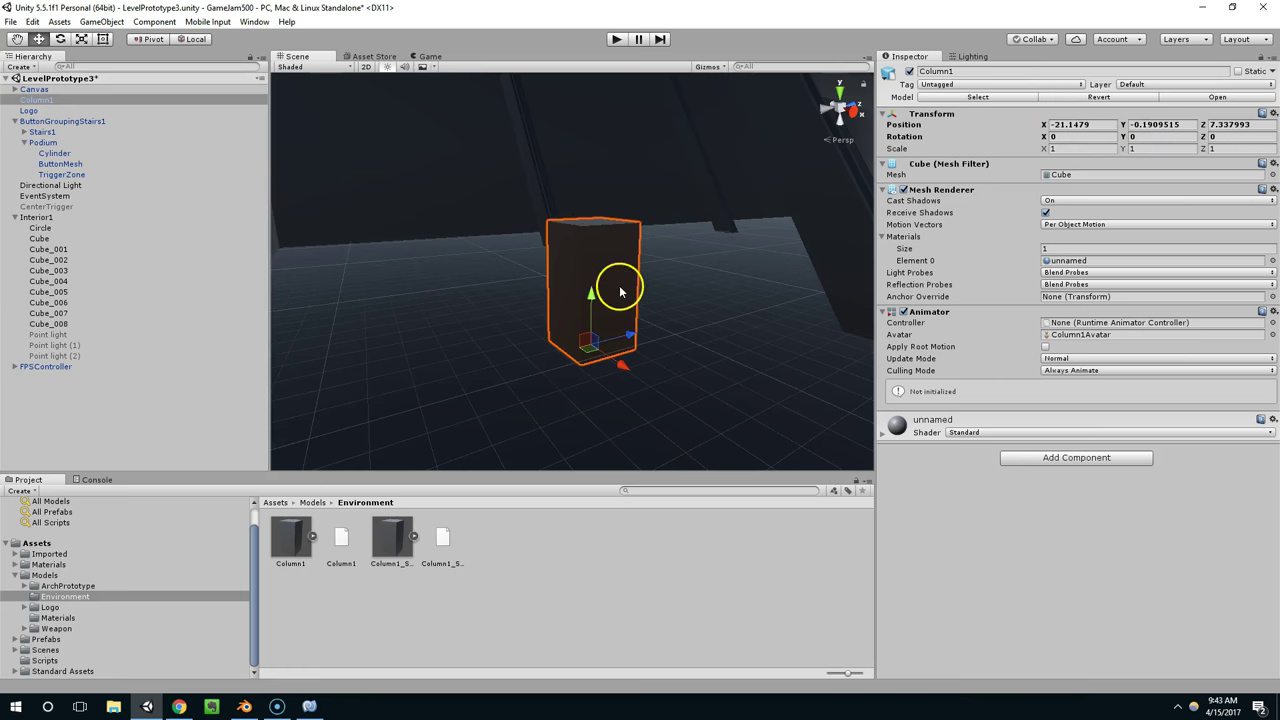
middle_click_drag(620, 291, 618, 284)
left_click(49, 100)
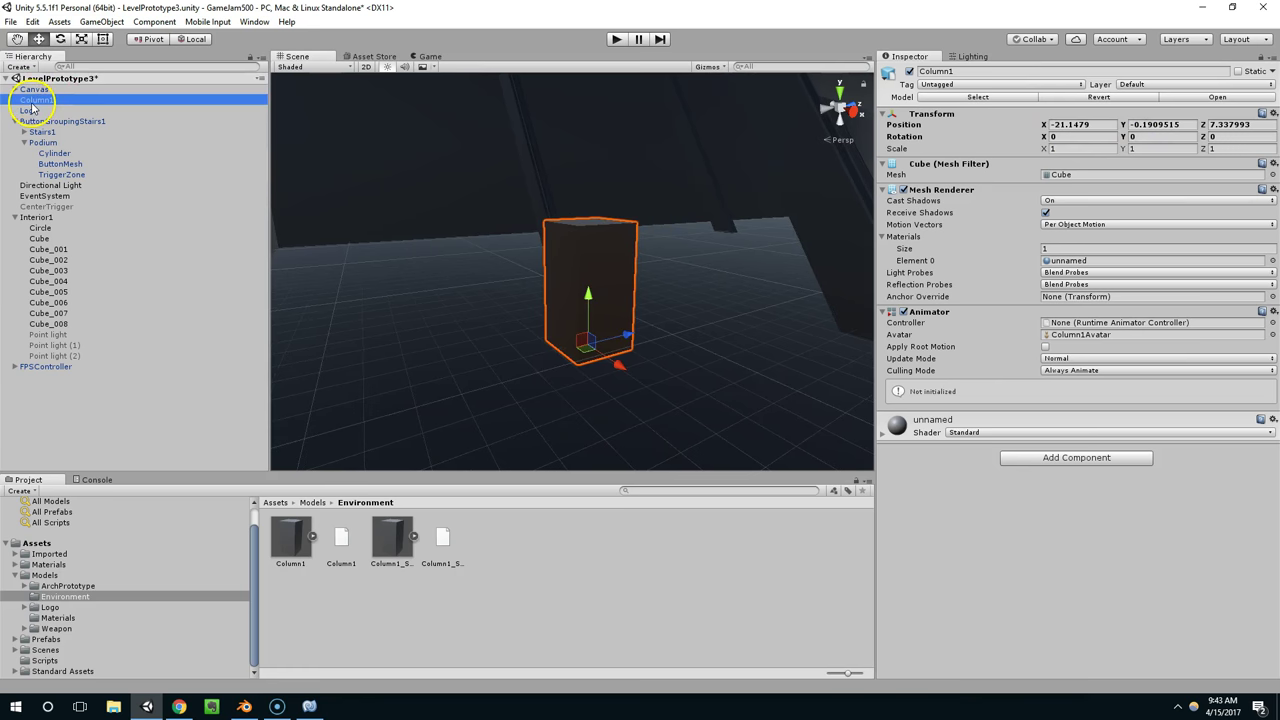
key("Delete")
right_click_drag(355, 185, 372, 185)
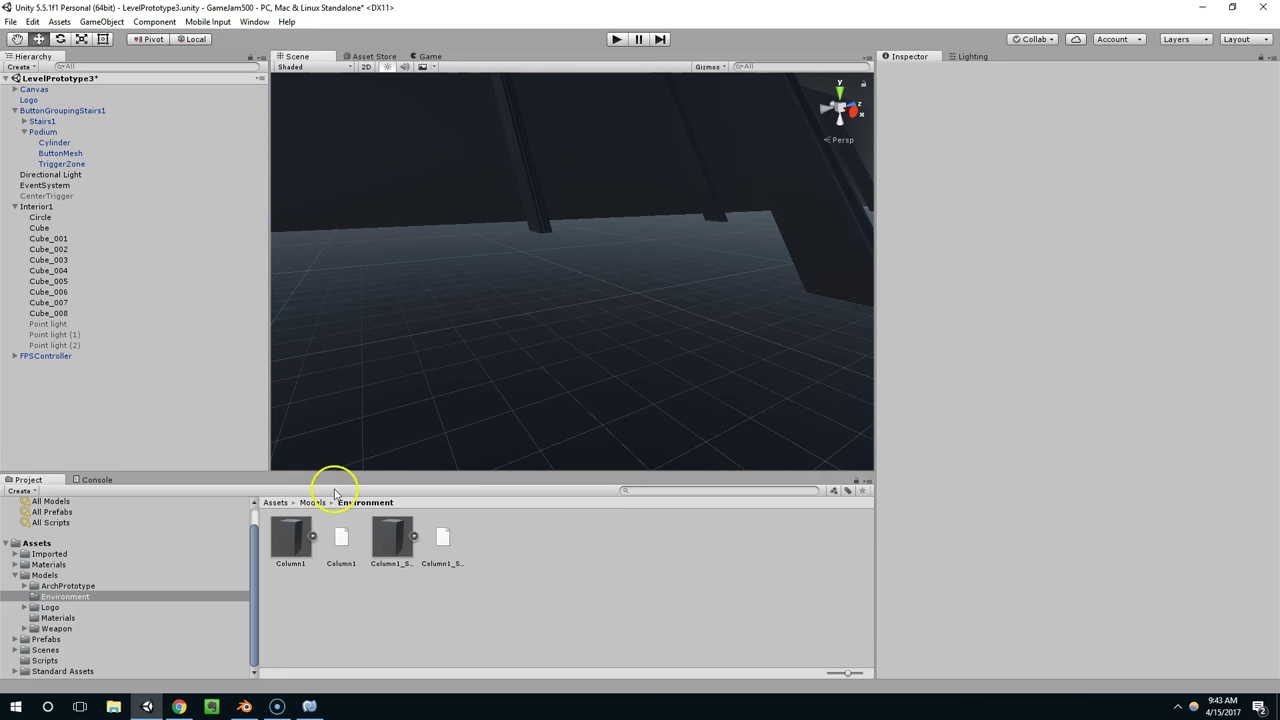
- Place Column1 in the scene at about X -20.6, Y -0.2, Z 4.8 and add a Box Collider to it
left_click_drag(290, 537, 491, 334)
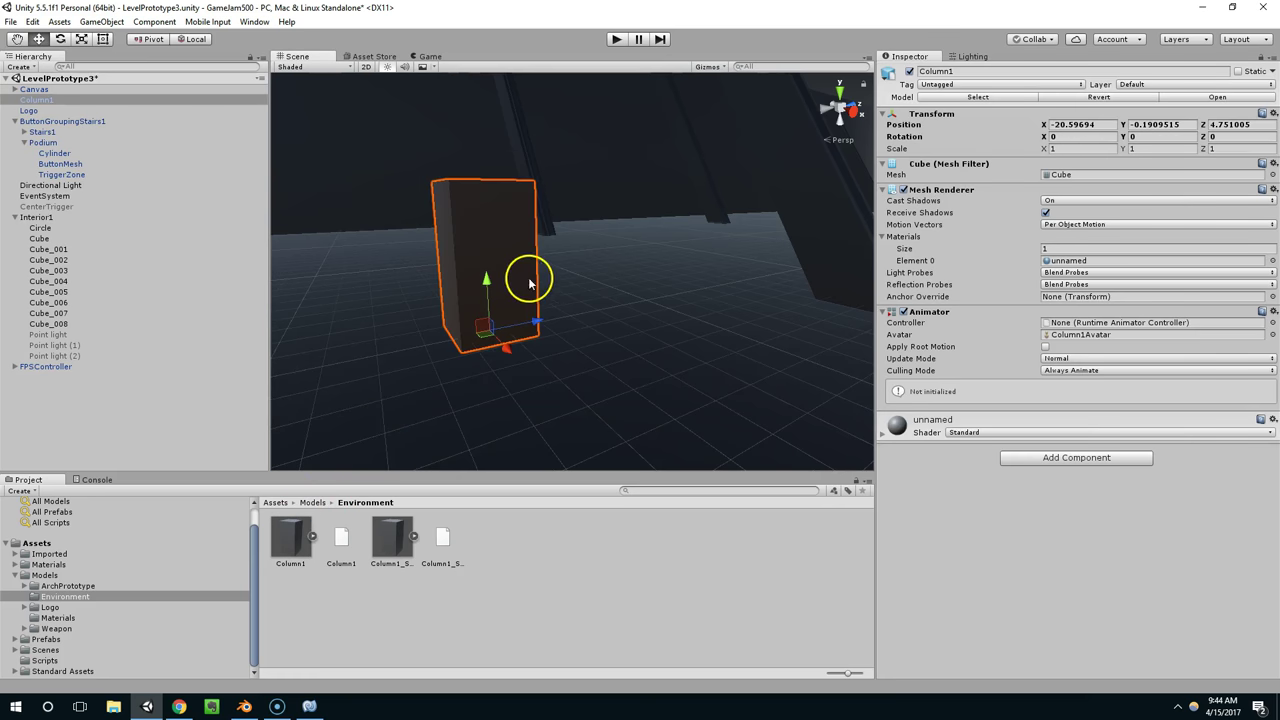
middle_click_drag(582, 273, 591, 289)
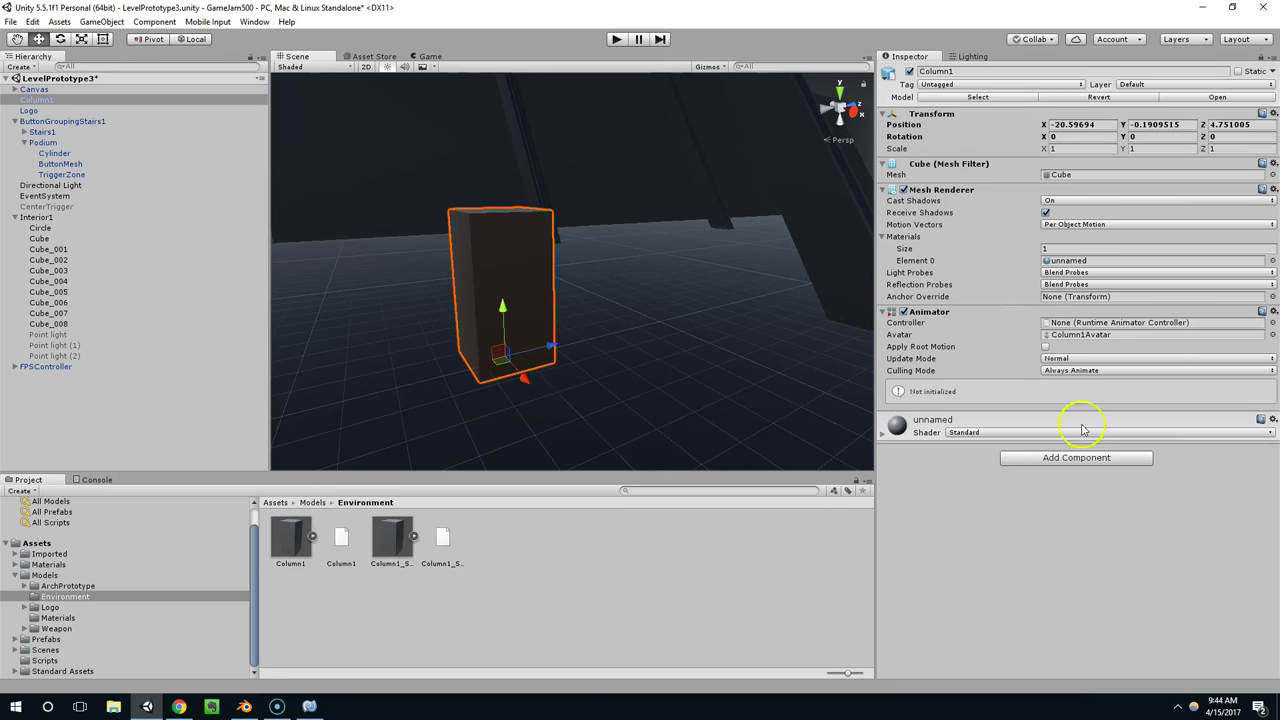
left_click(1092, 458)
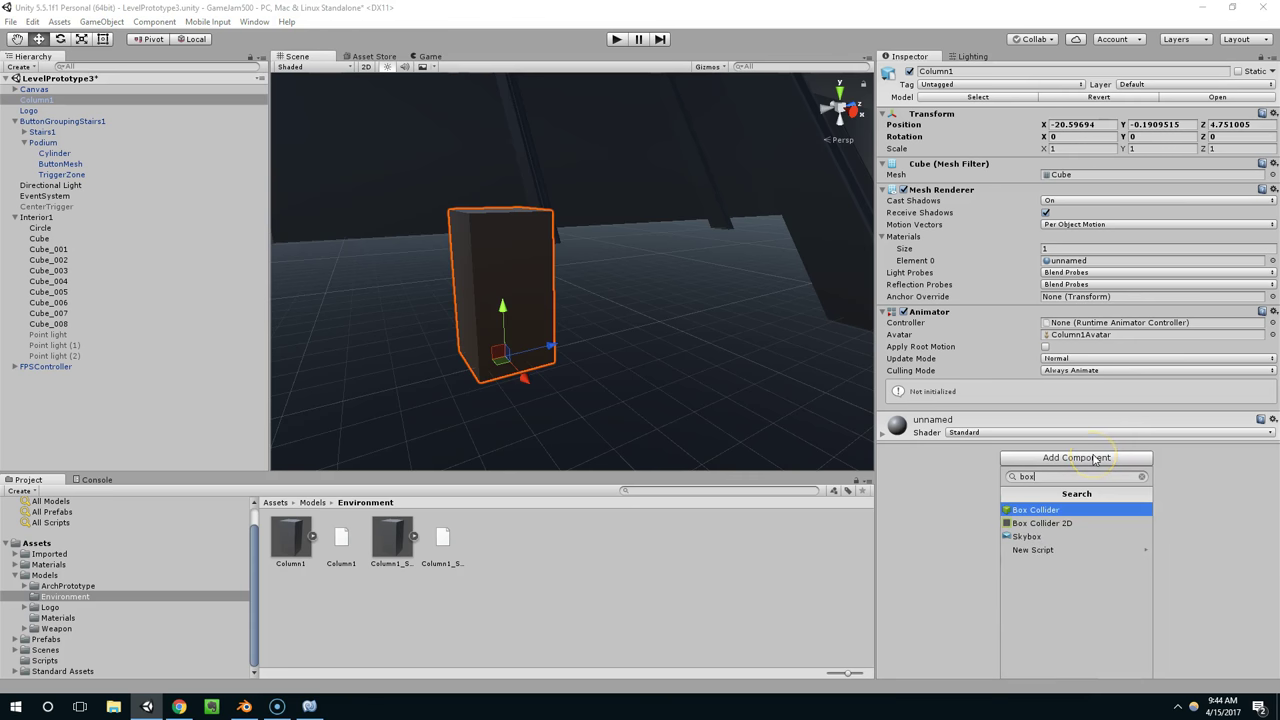
key("Return")
- Play-test the level by walking around Column1 and shooting at it to check its collision, and end play mode
left_click(614, 39)
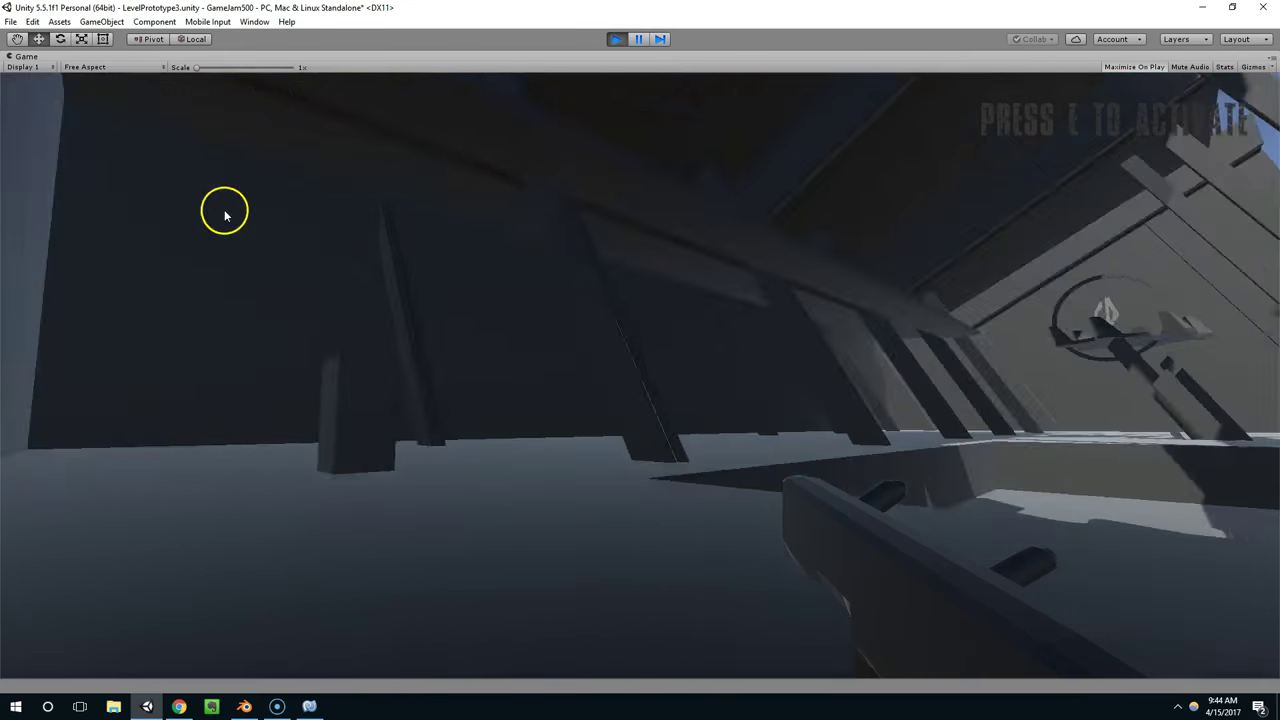
left_click_drag(205, 236, 184, 247)
key("w")
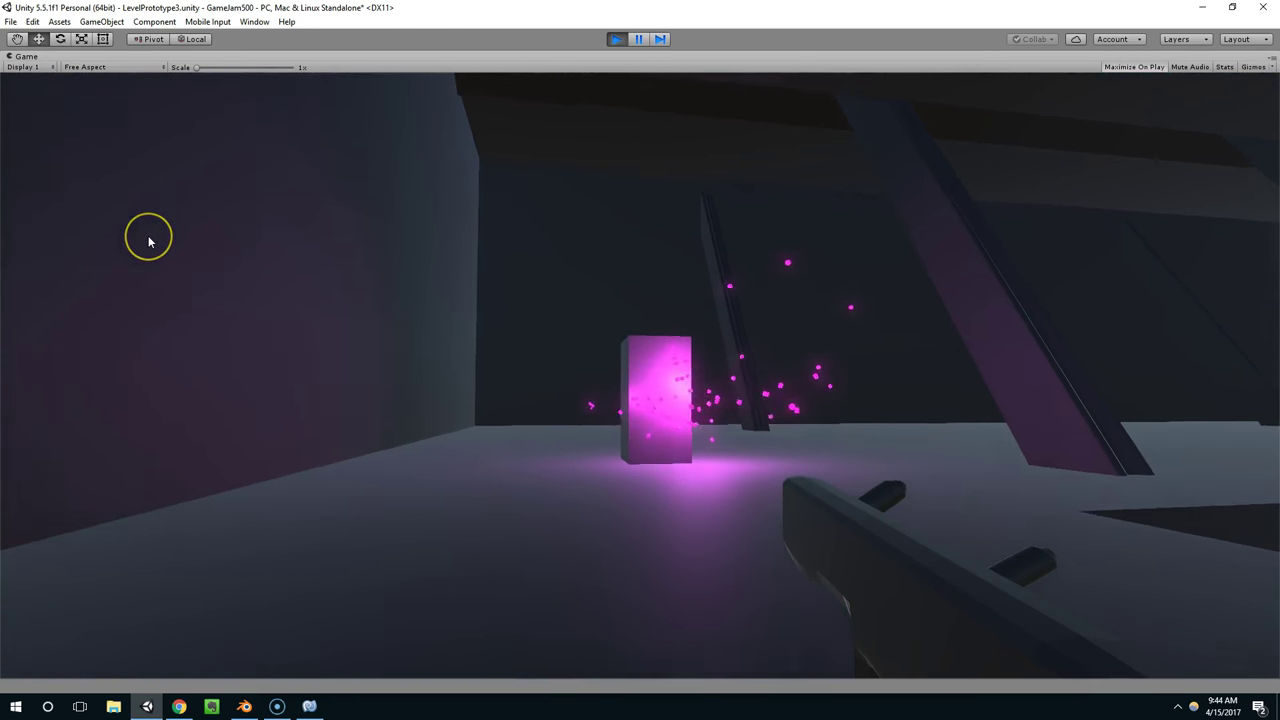
key("w")
left_click_drag(148, 241, 360, 214)
key("w")
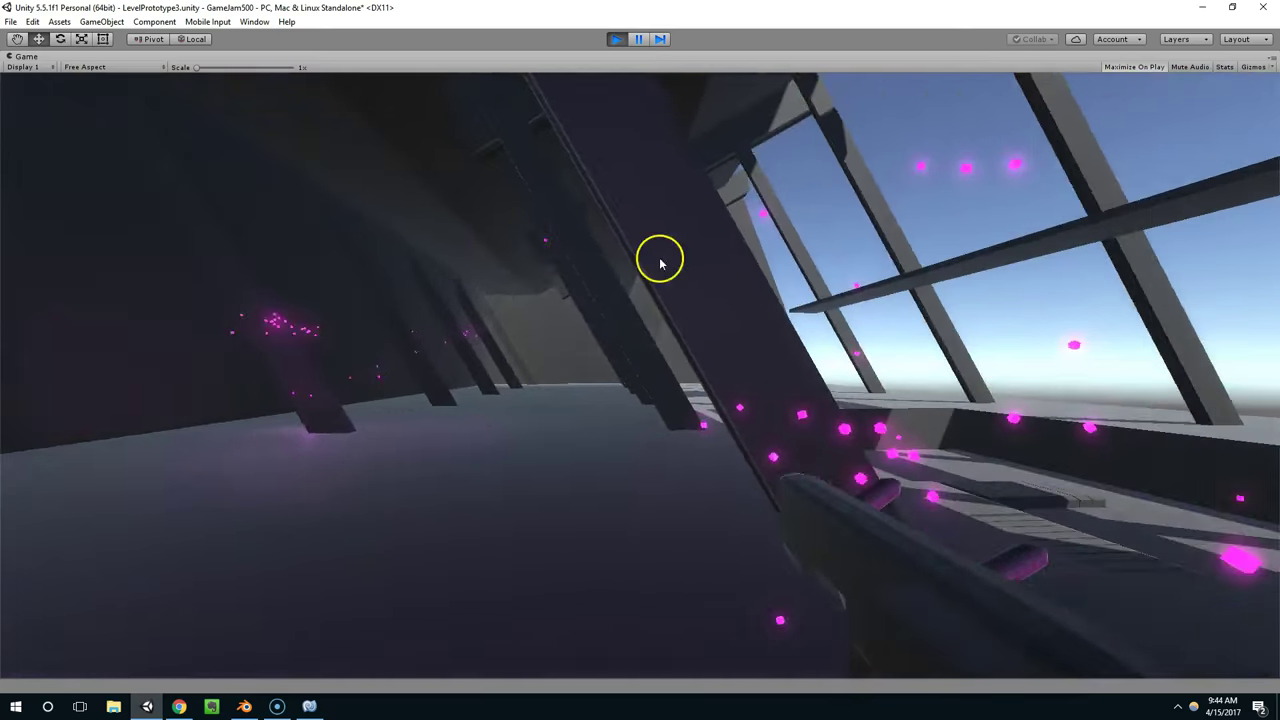
key("s")
key("w")
key("d")
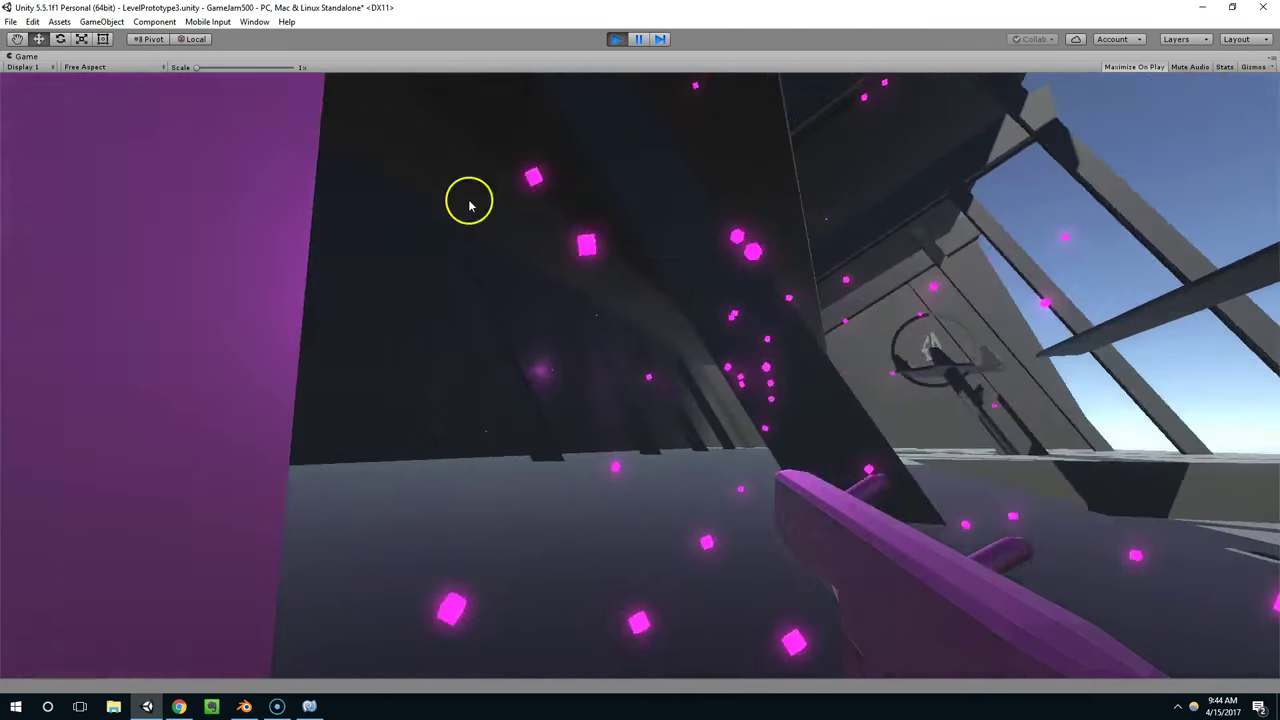
key("s")
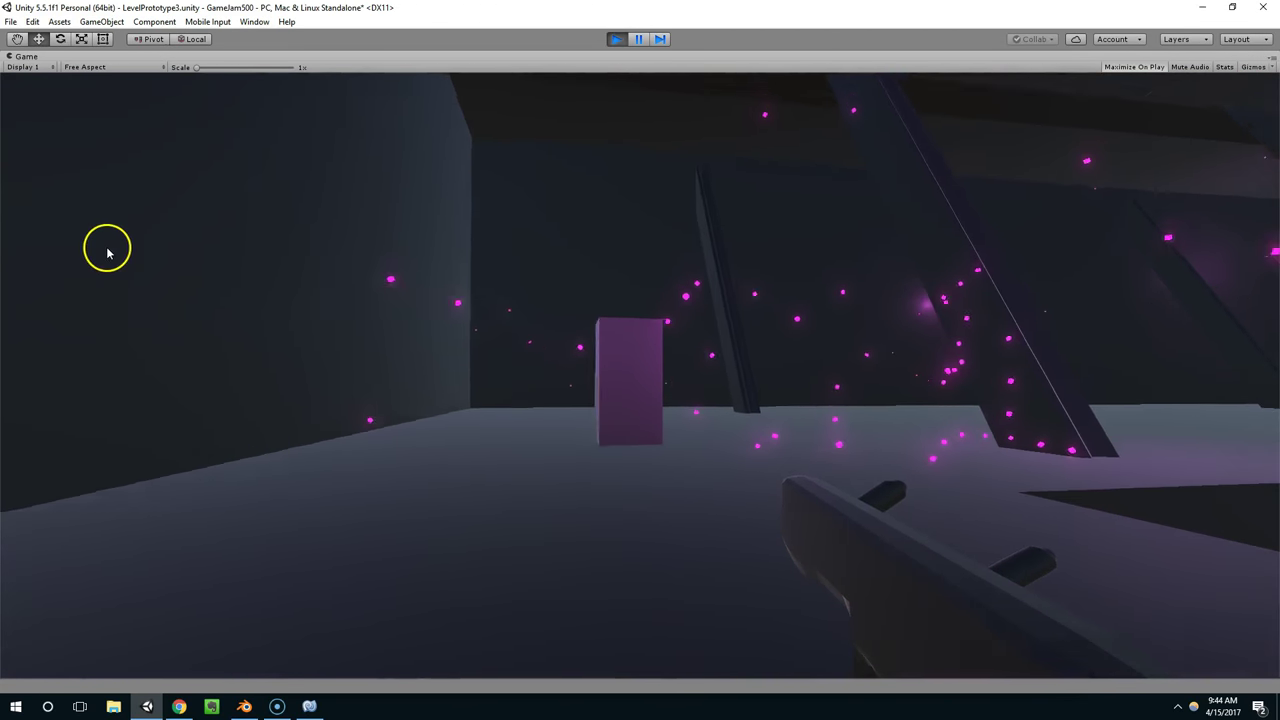
key("a")
key("w")
left_click_drag(300, 262, 240, 208)
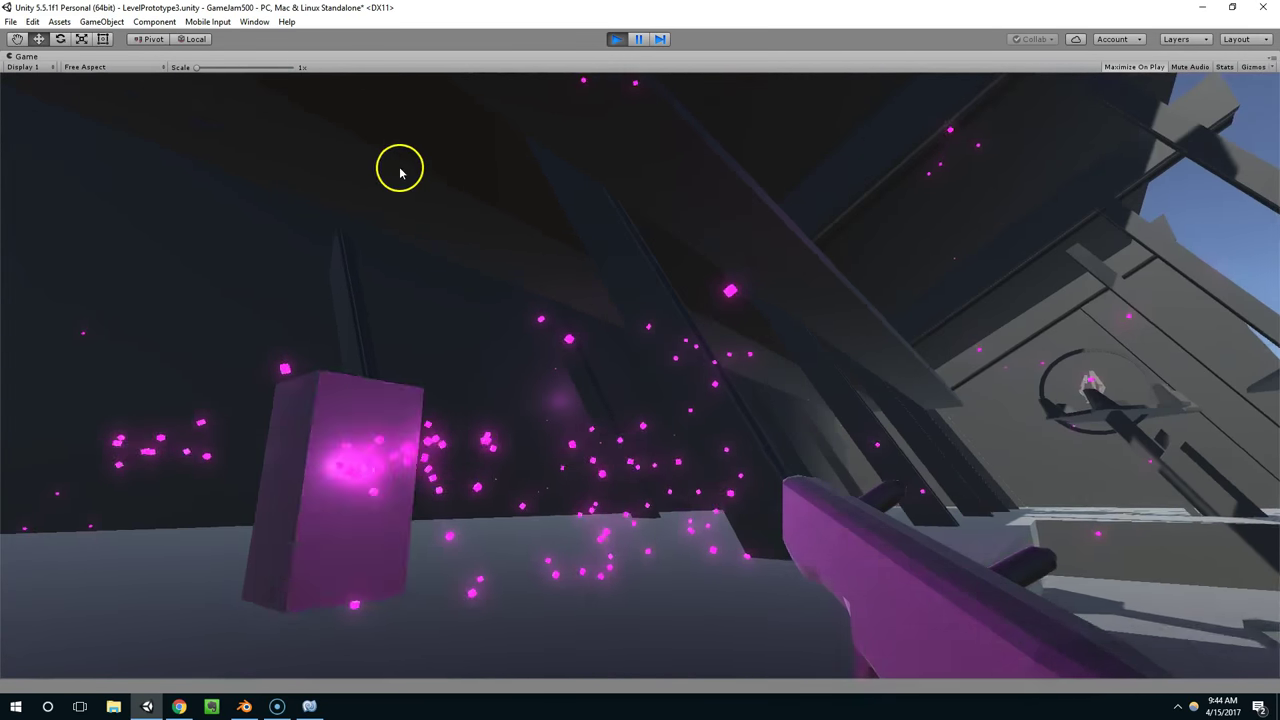
left_click(616, 39)
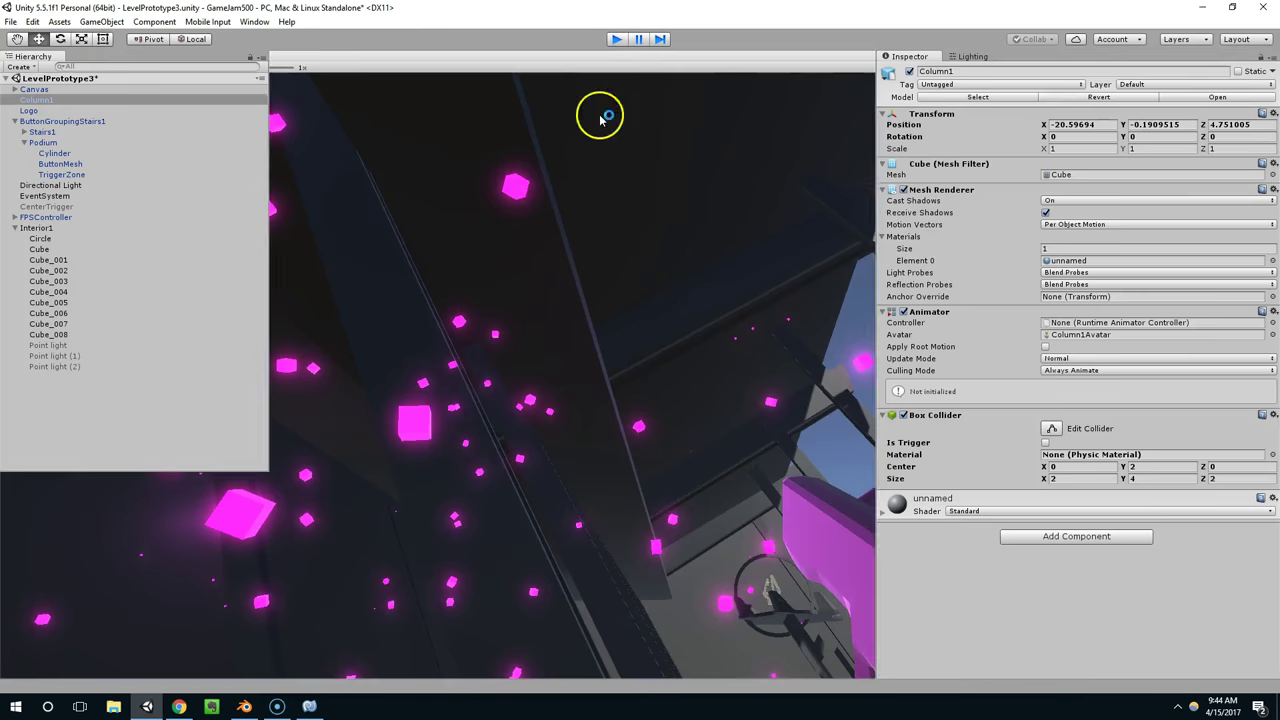
- Create a C# script named ShatterOnCollision in the project's Scripts folder
left_click_drag(640, 370, 543, 303, "alt")
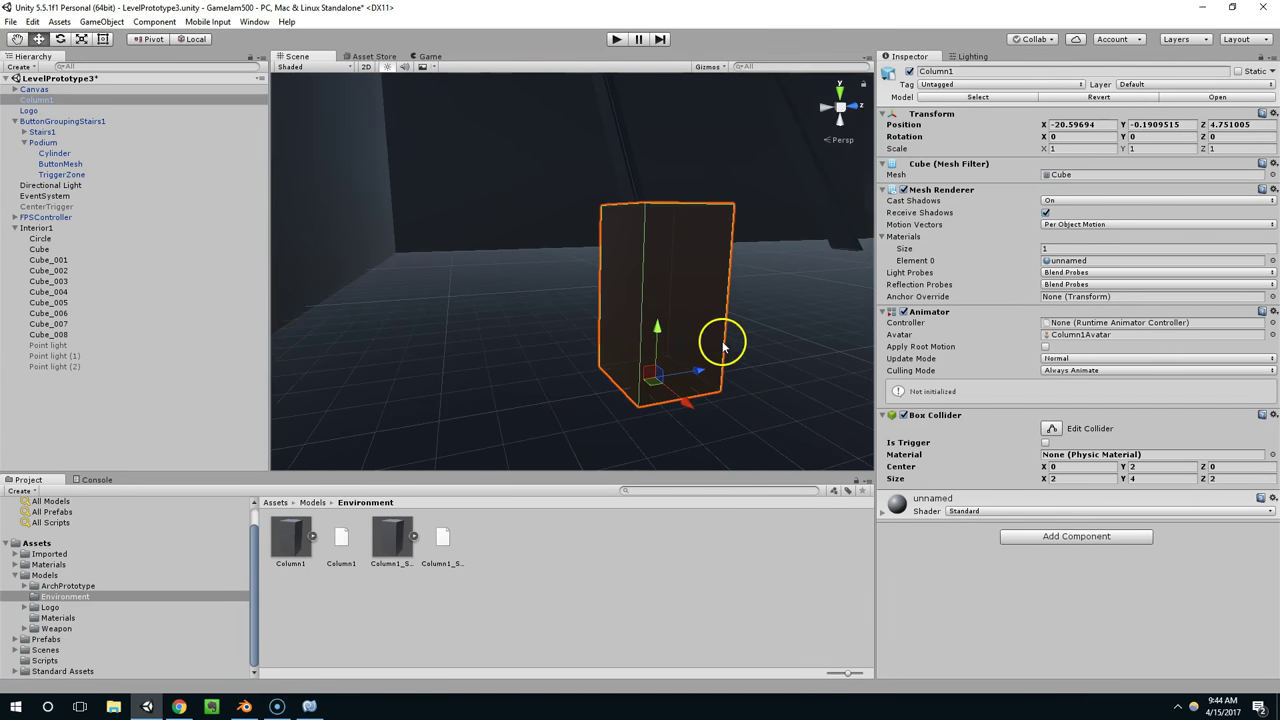
left_click_drag(723, 345, 660, 345, "alt")
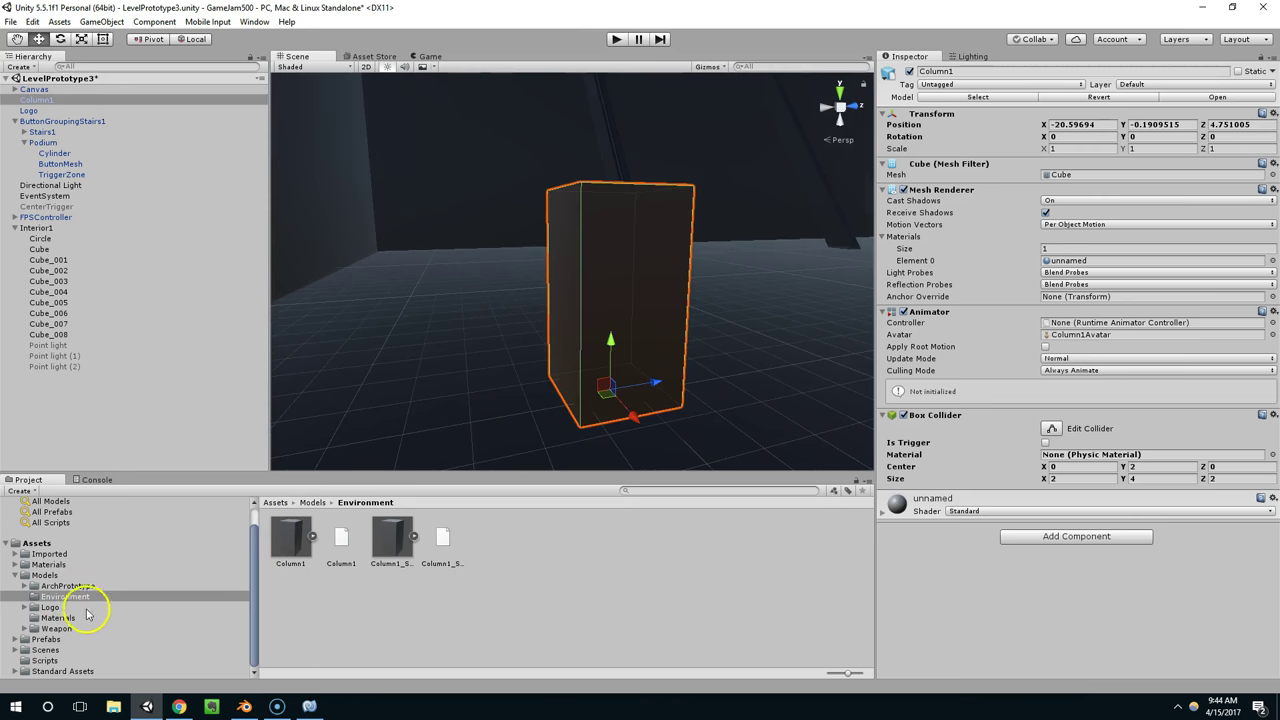
left_click(44, 661)
right_click(663, 597)
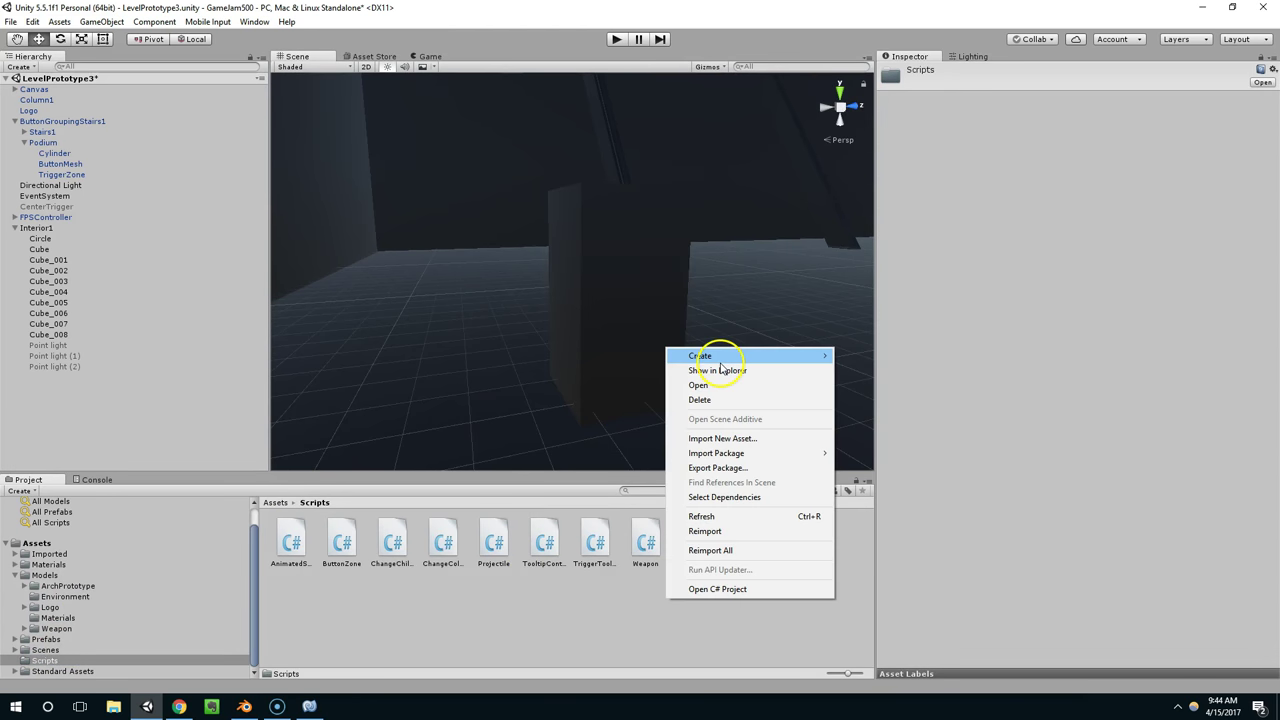
mouse_move(720, 357)
left_click(621, 366)
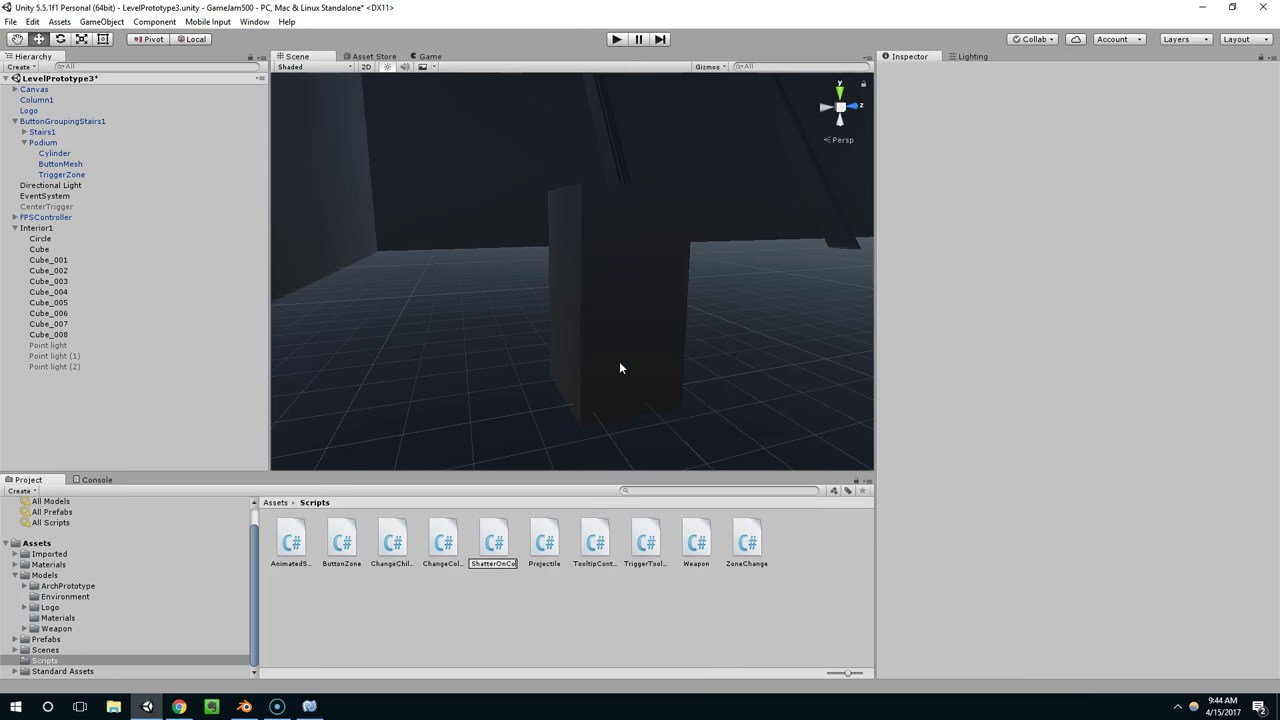
type("ShatterOnCollision")
key("Return")
left_click(594, 422)
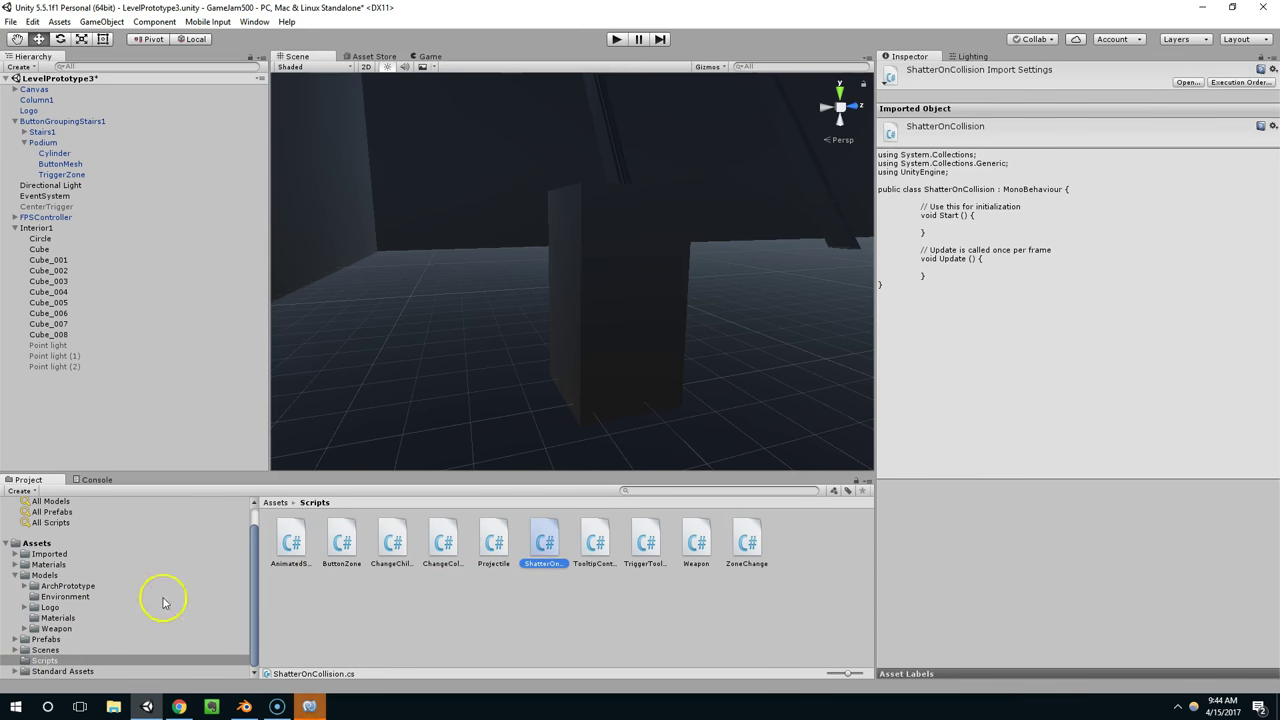
left_click(597, 593)
right_click(37, 543)
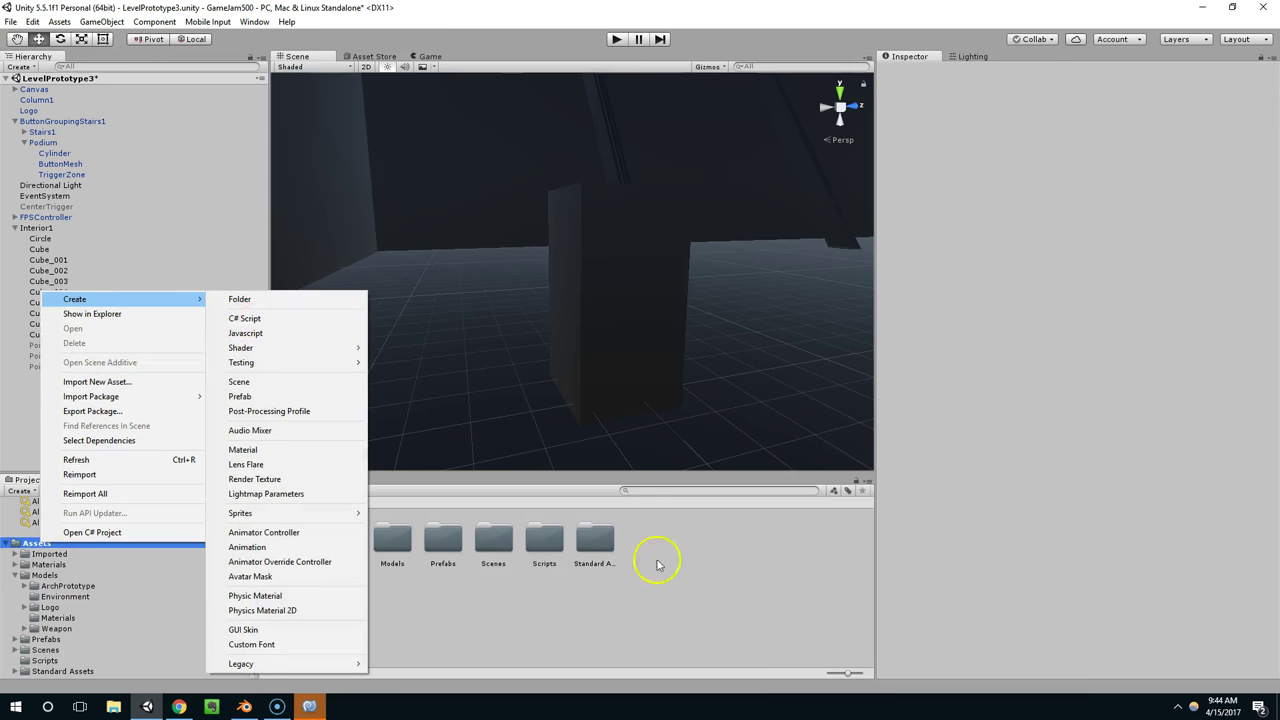
left_click(673, 597)
- Switch to MonoDevelop and replace the Start and Update methods of ShatterOnCollision with an empty void OnCollisionEnter() method
left_click(309, 706)
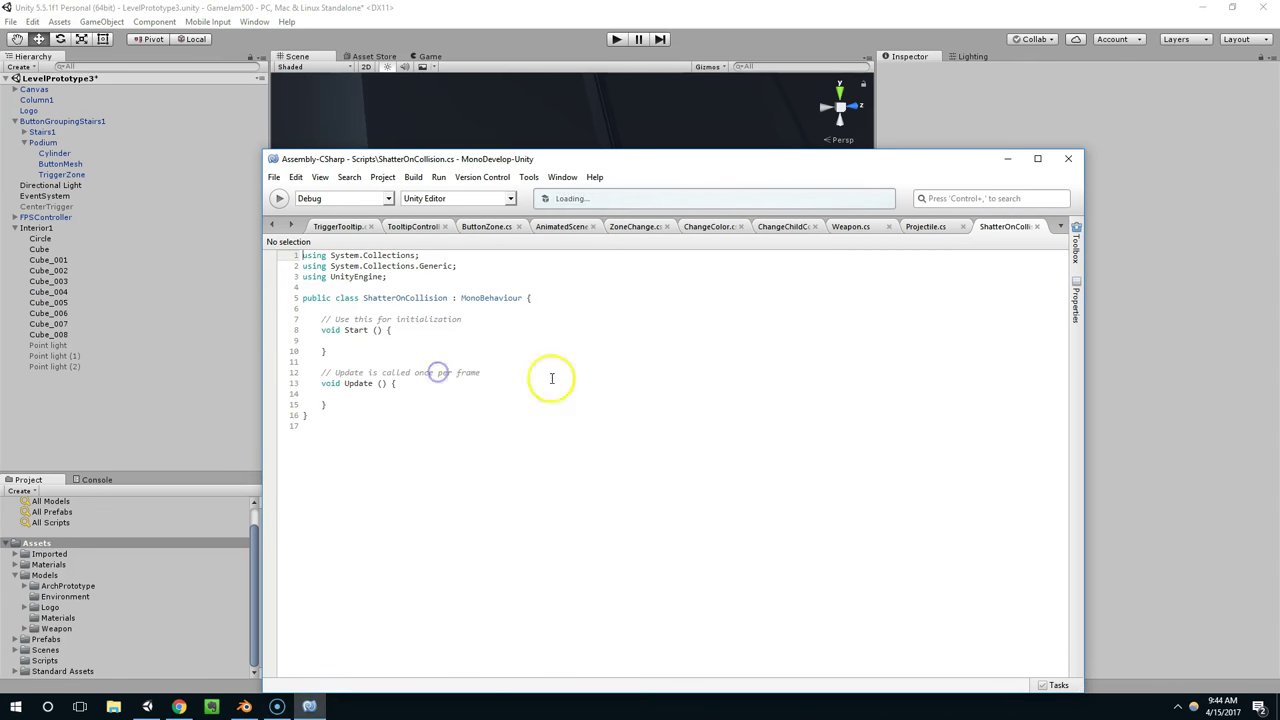
left_click_drag(666, 159, 722, 147)
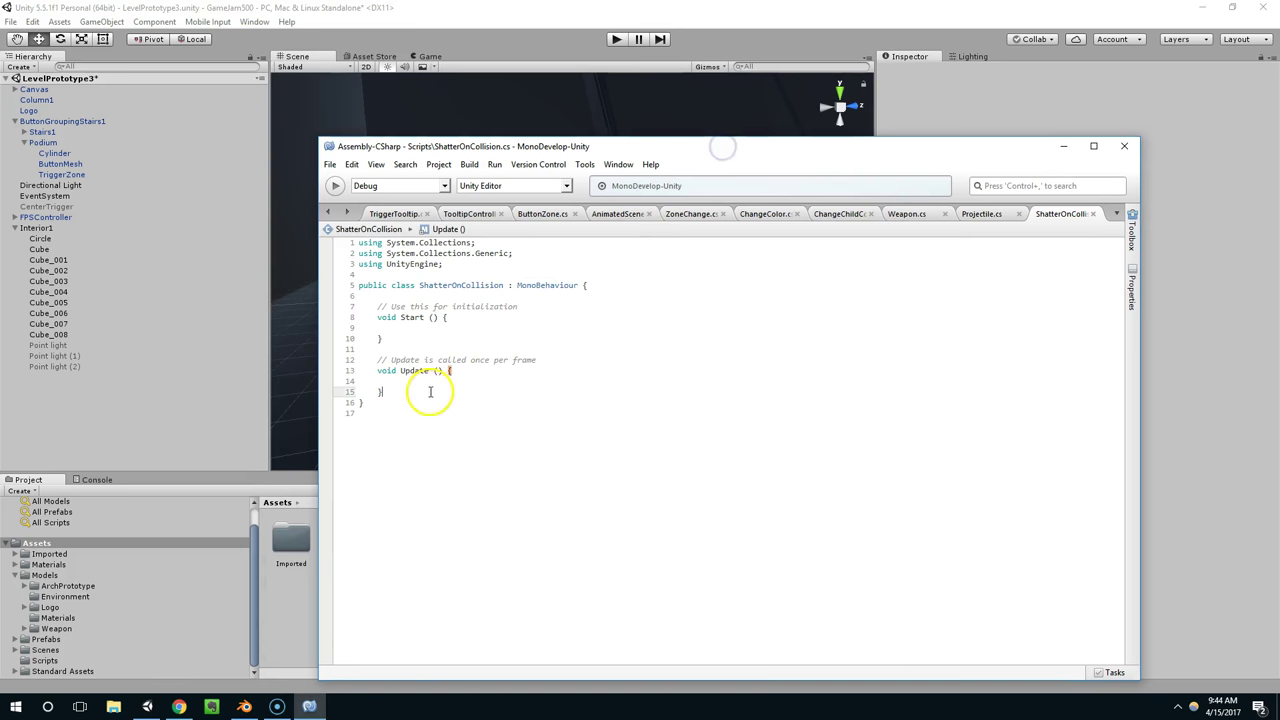
left_click_drag(423, 394, 378, 307)
key("Delete")
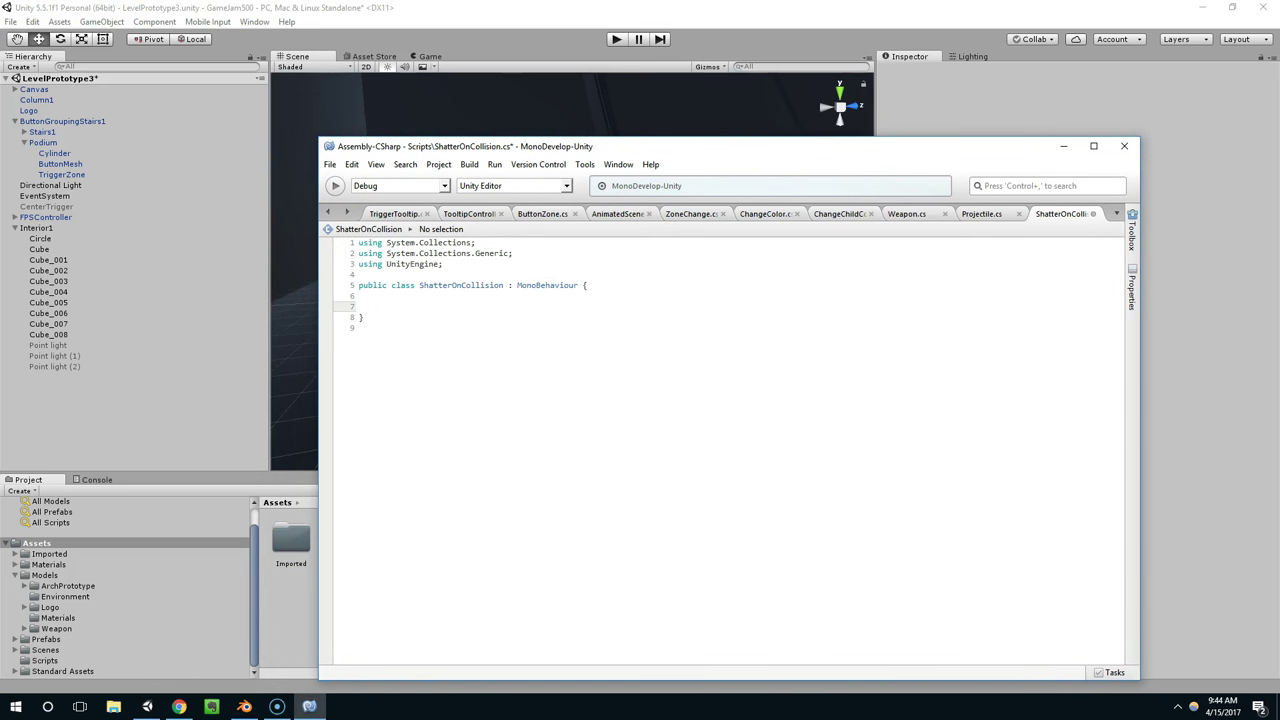
type("void OnCollisionEnter(")
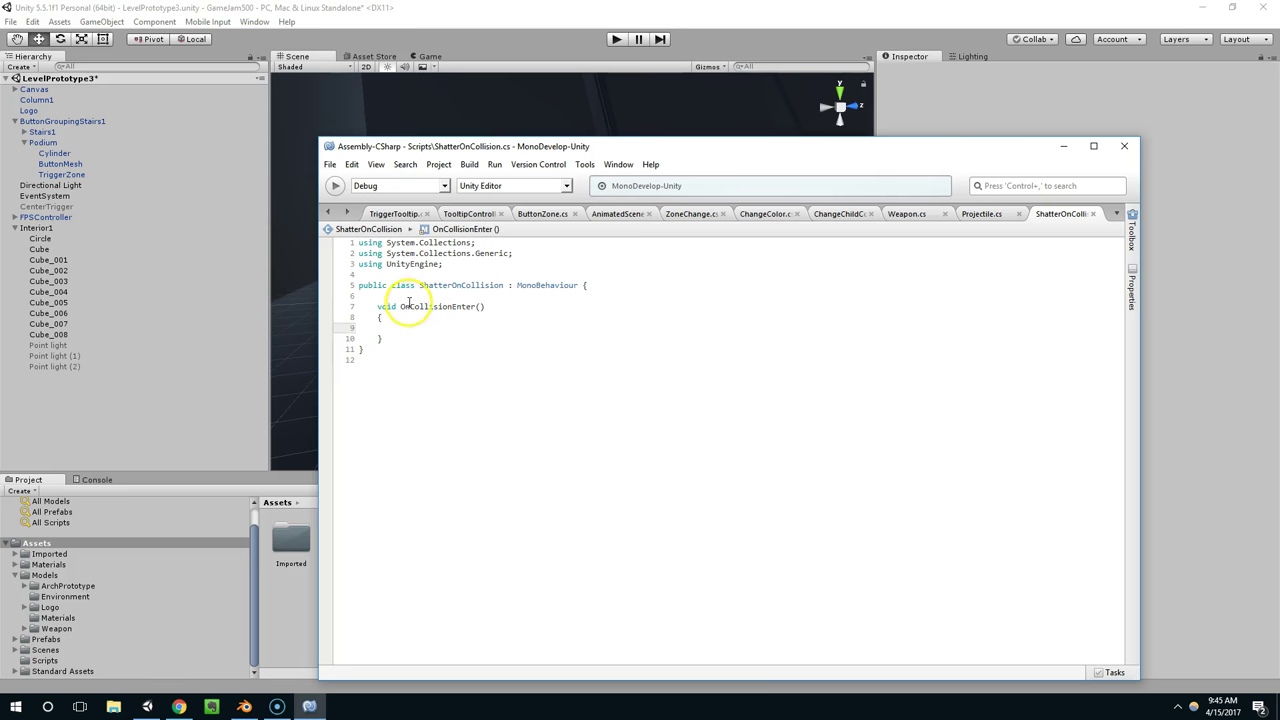
left_click_drag(409, 298, 463, 330)
left_click(463, 327)
left_click_drag(511, 148, 417, 124)
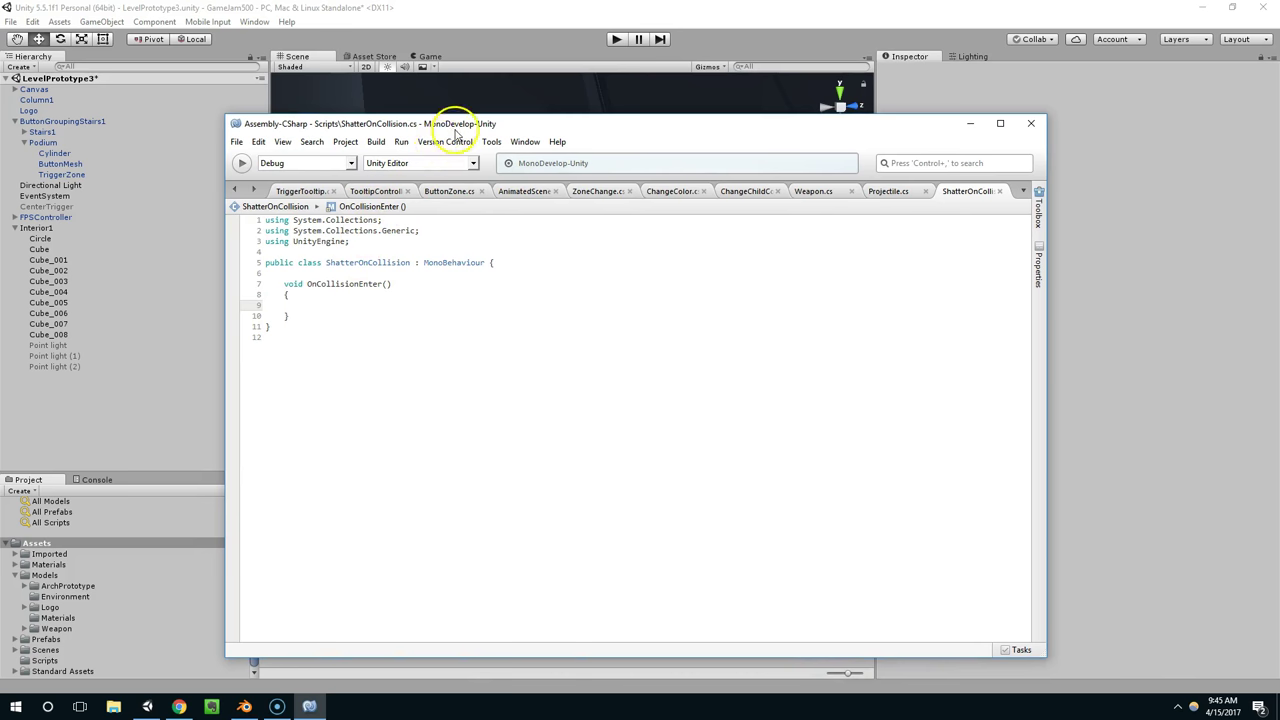
left_click_drag(455, 130, 530, 170)
left_click(476, 332)
left_click(497, 302)
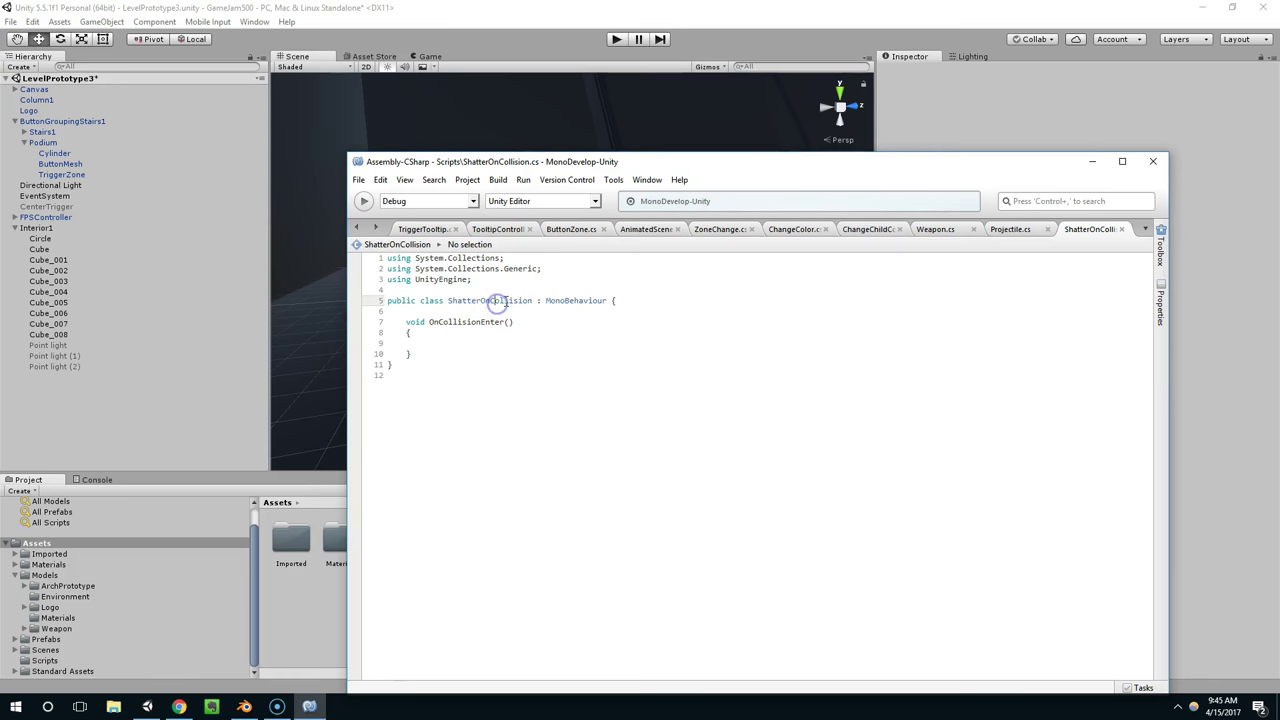
left_click(697, 30)
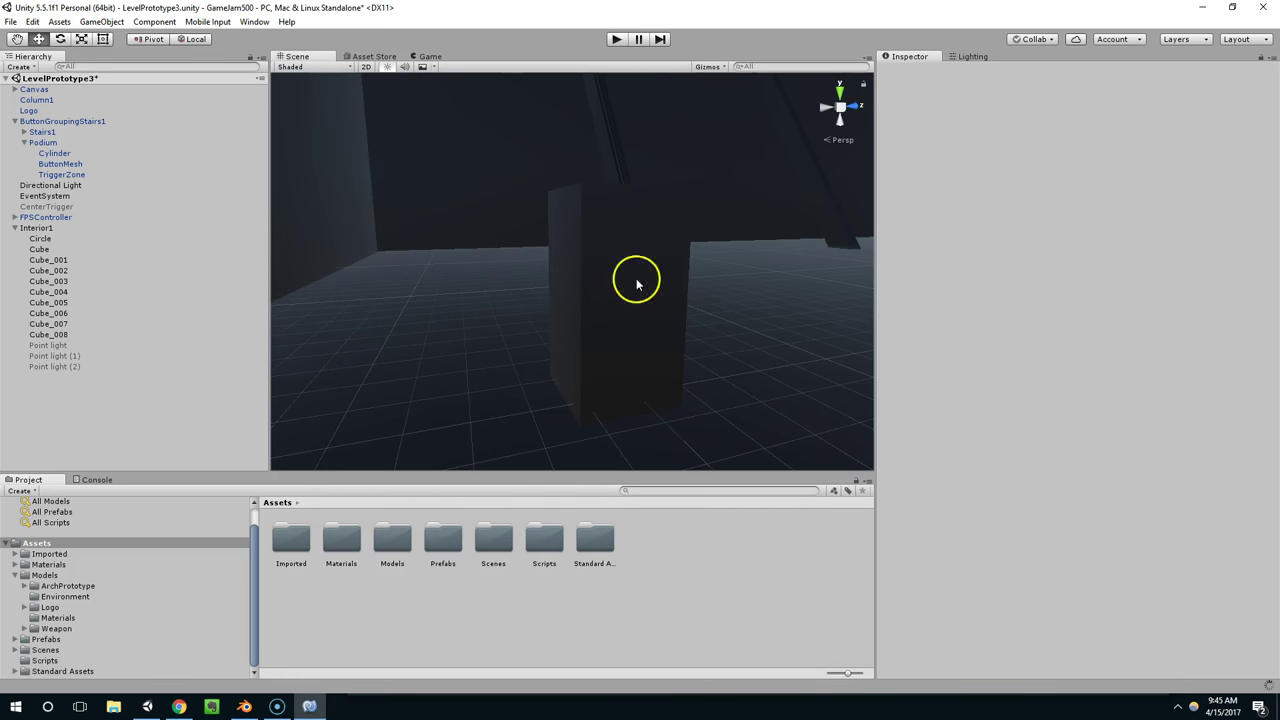
left_click(315, 706)
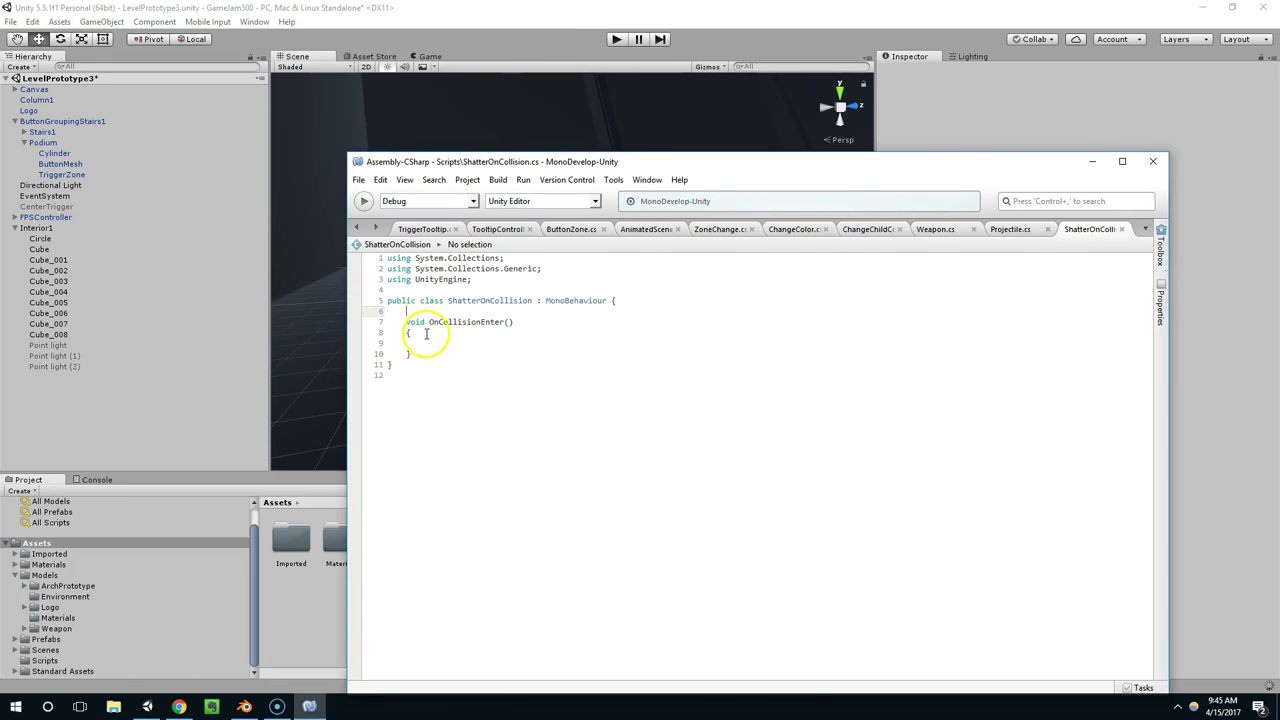
left_click_drag(413, 310, 456, 378)
left_click(468, 343)
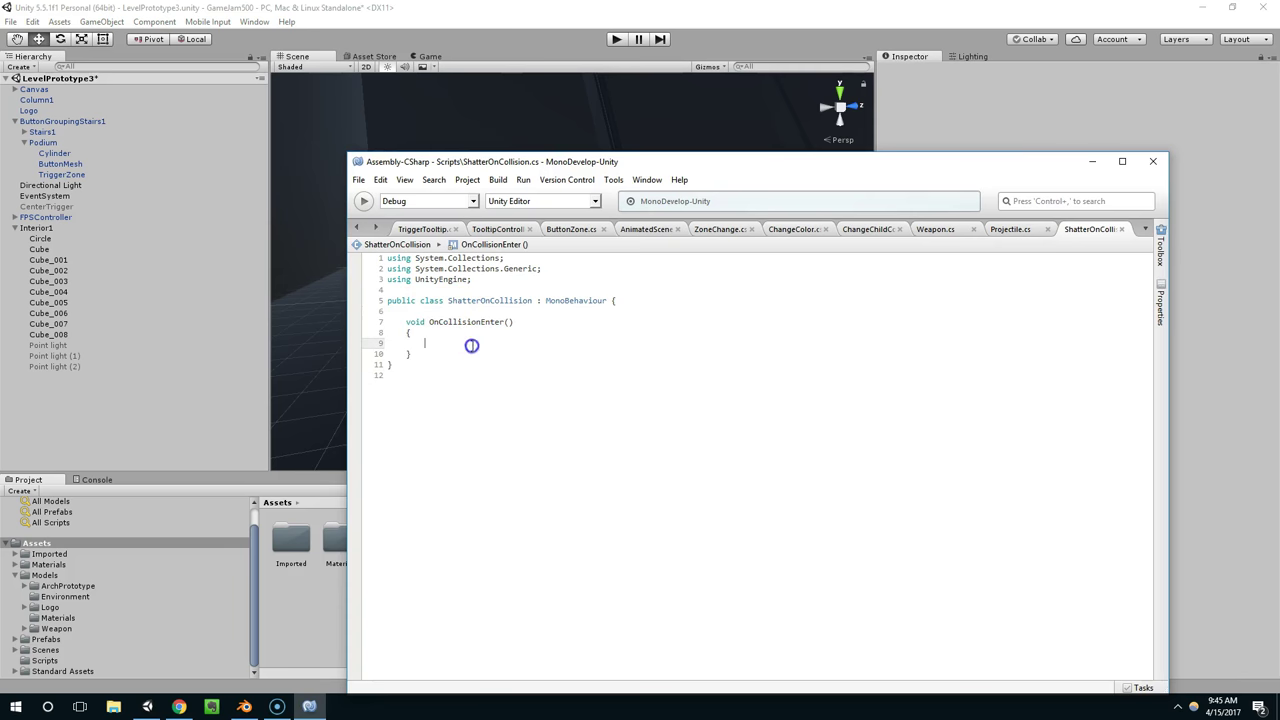
left_click_drag(590, 161, 640, 126)
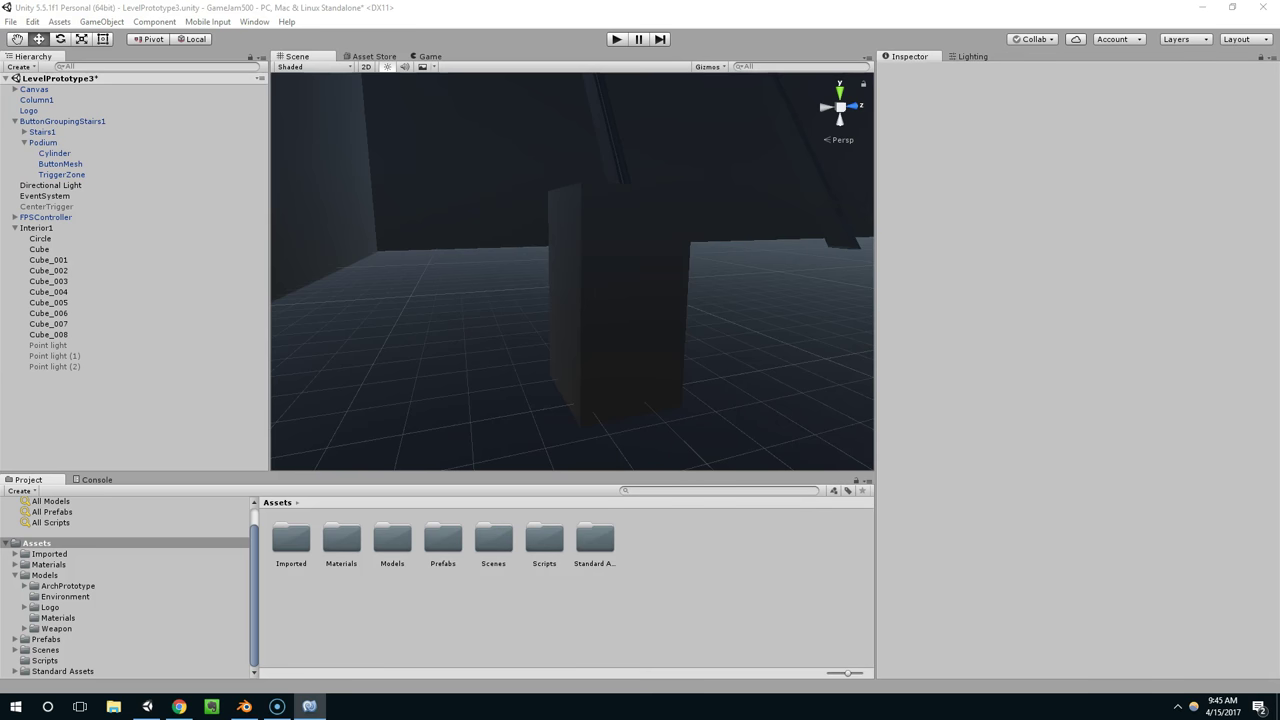
- Back in Unity, collapse Interior1 and ButtonGroupingStairs1 in the scene hierarchy and select Column1
left_click(13, 228)
left_click(15, 121)
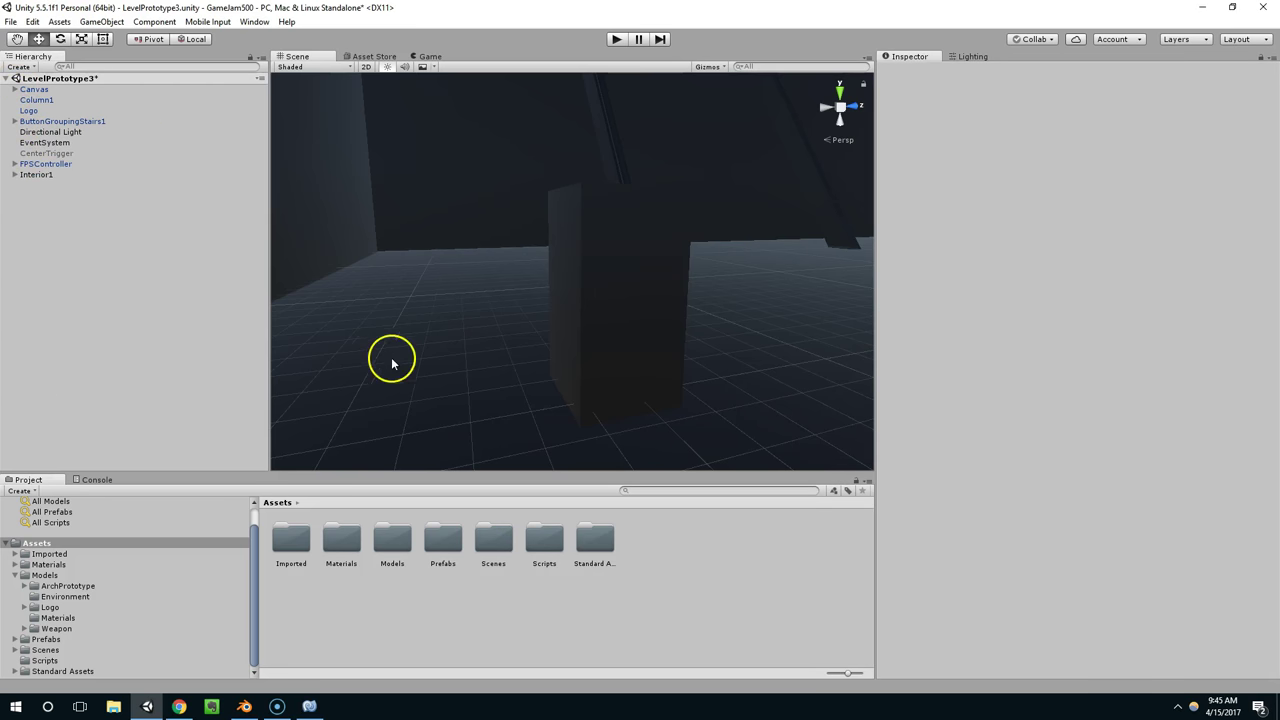
left_click(569, 289)
key("f")
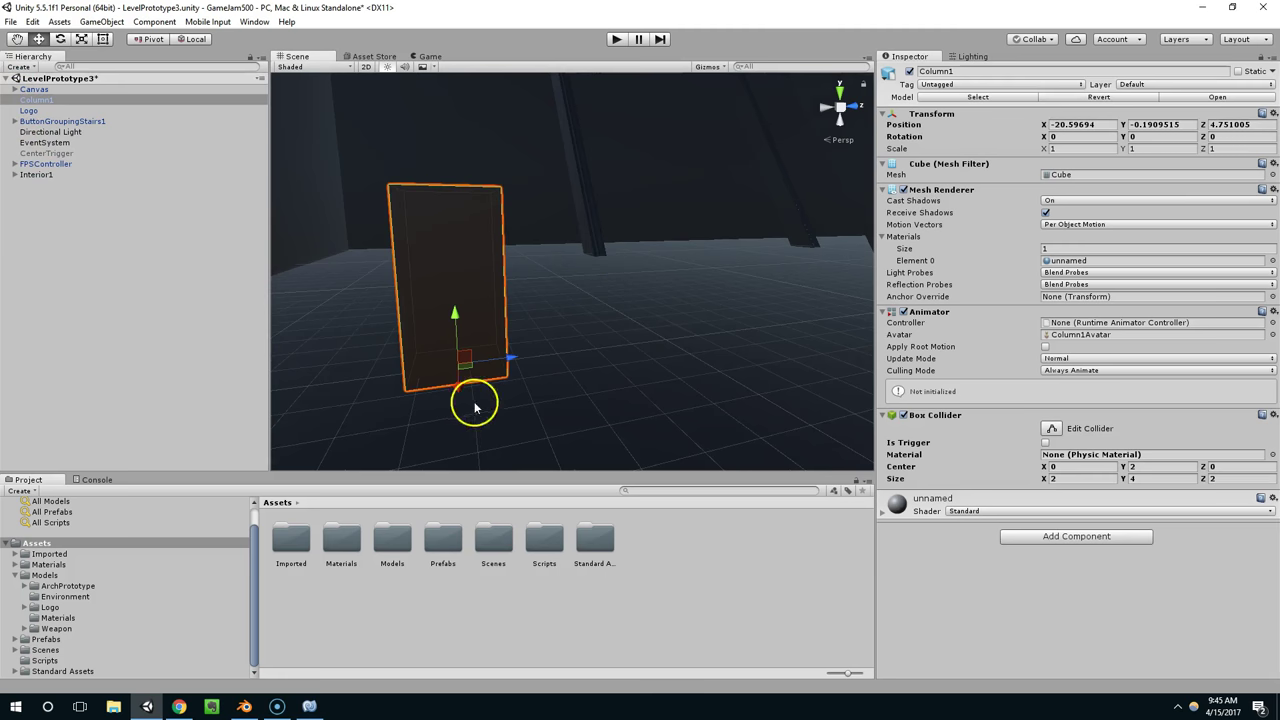
- Place the Column1_Shattered model from Models/Environment beside Column1, at about X -21, Y -0.2, Z 9.9
left_click(18, 576)
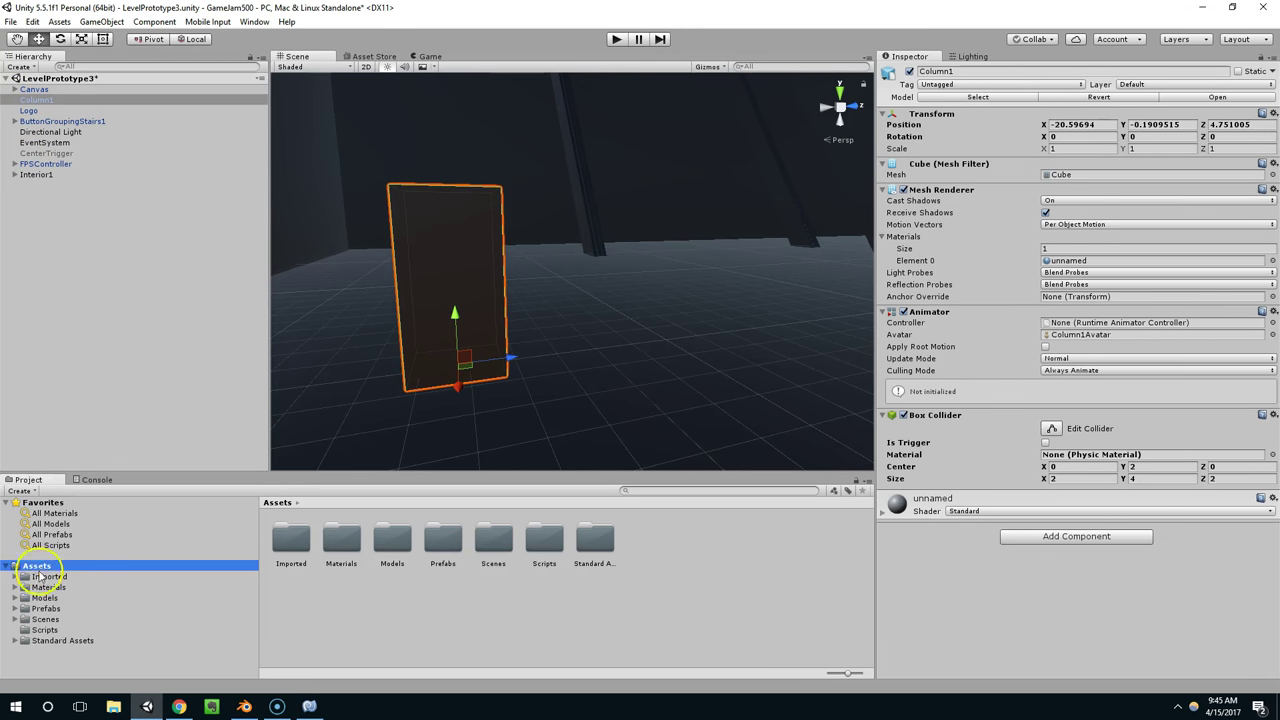
left_click(46, 597)
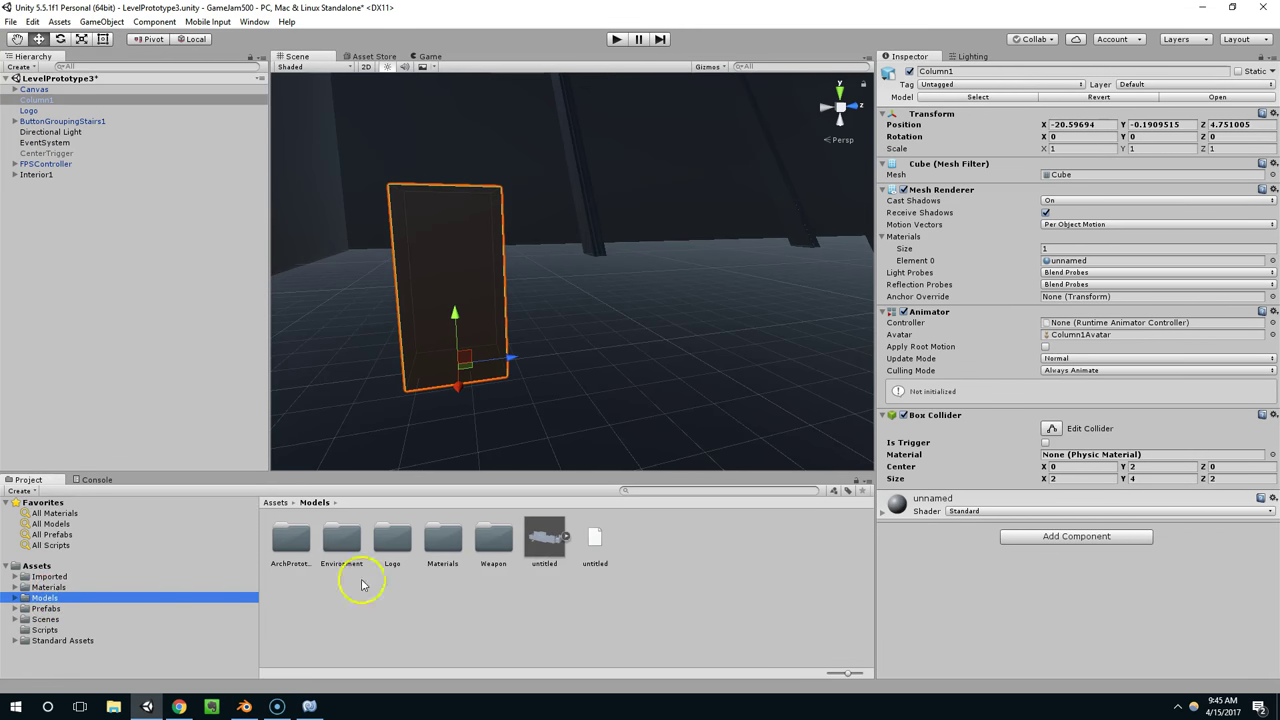
left_click(44, 587)
left_click(16, 598)
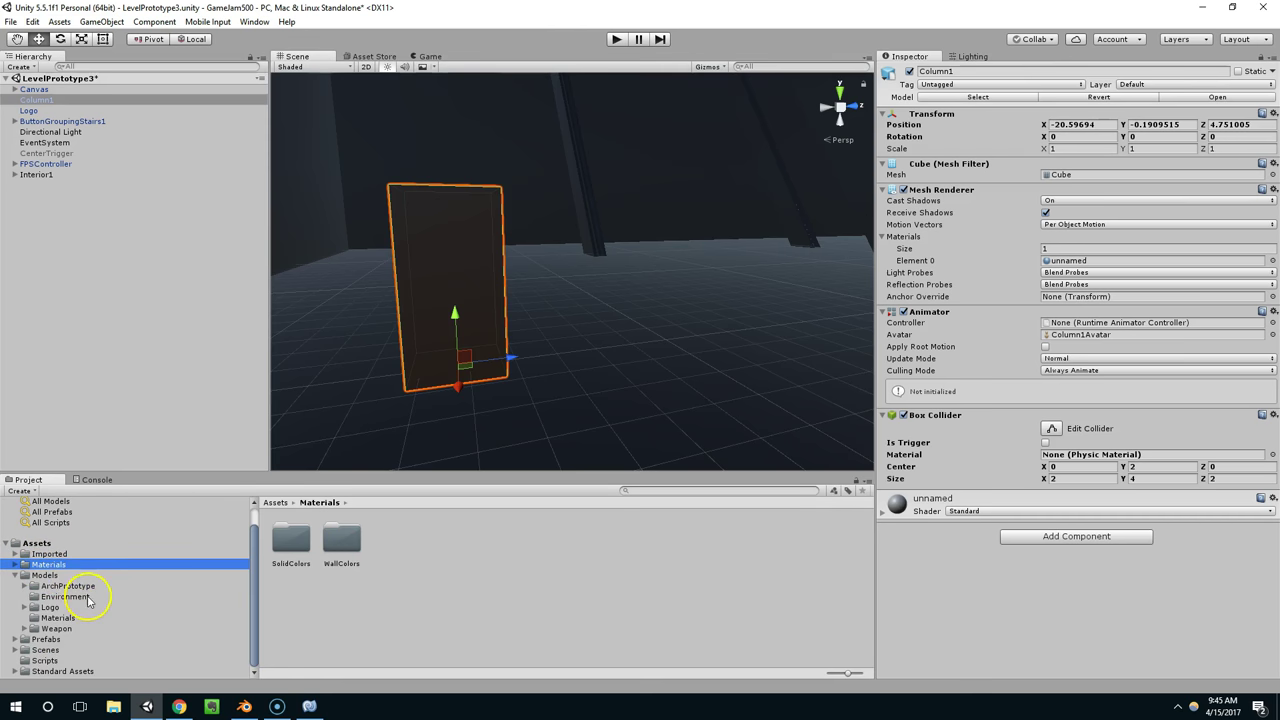
left_click(65, 596)
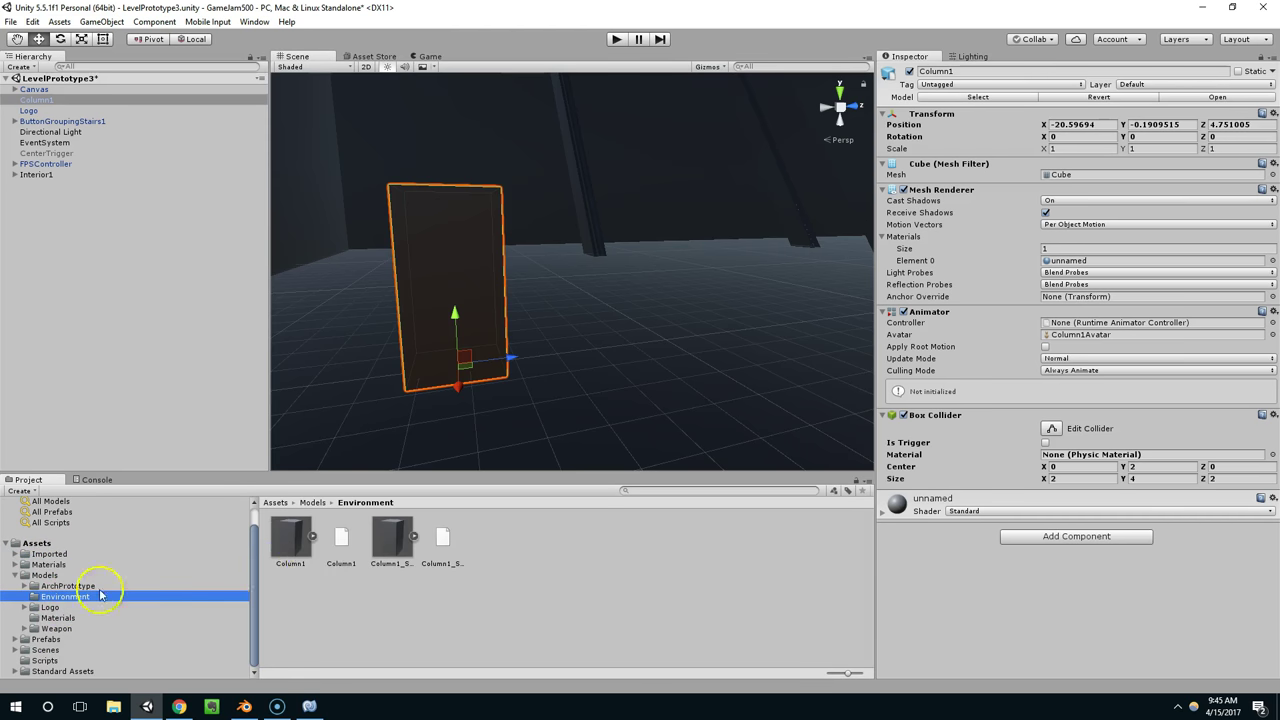
left_click(291, 545)
left_click_drag(393, 545, 617, 320)
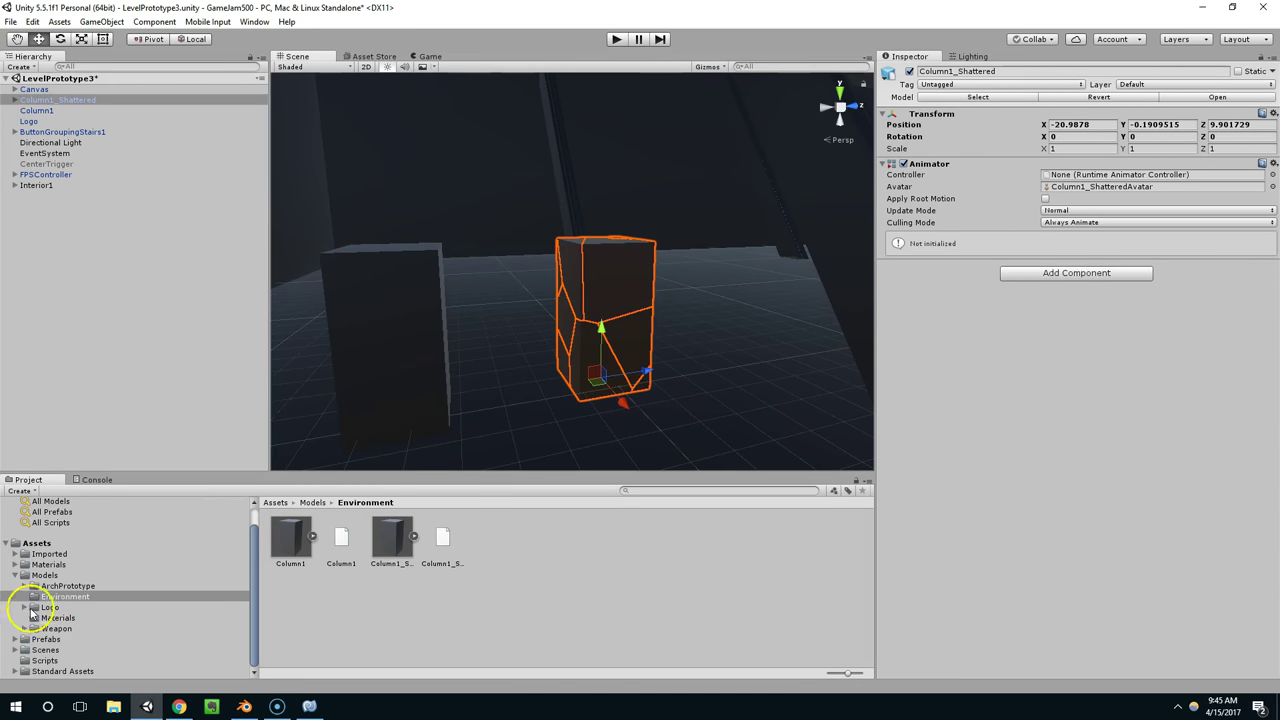
- Open the project's Prefabs folder
left_click(46, 639)
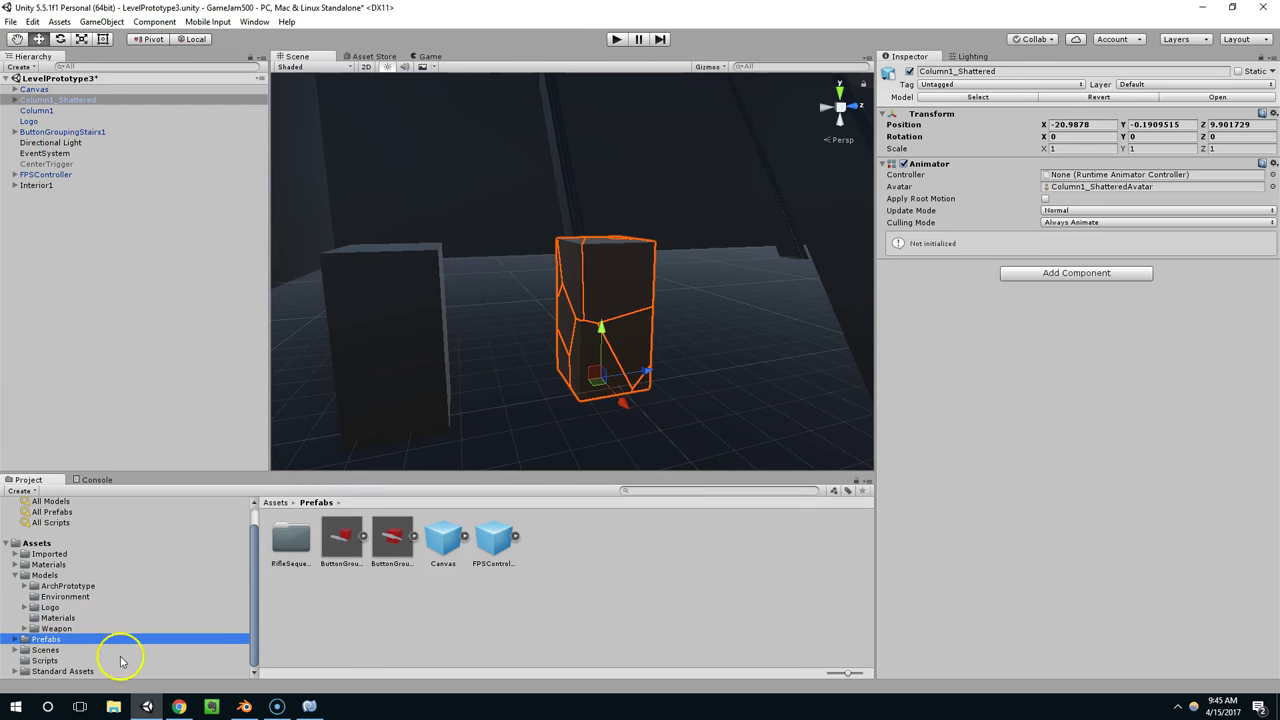
left_click_drag(470, 250, 820, 310, "alt")
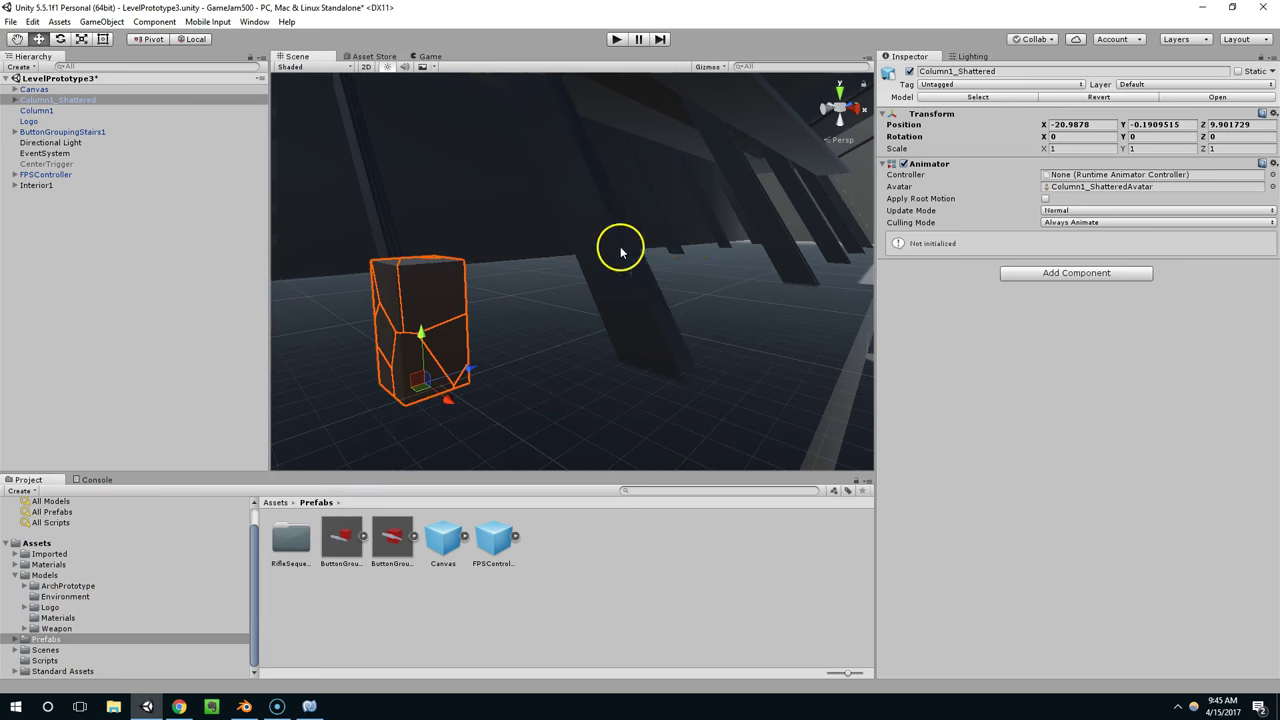
left_click(613, 219)
left_click_drag(71, 261, 588, 557)
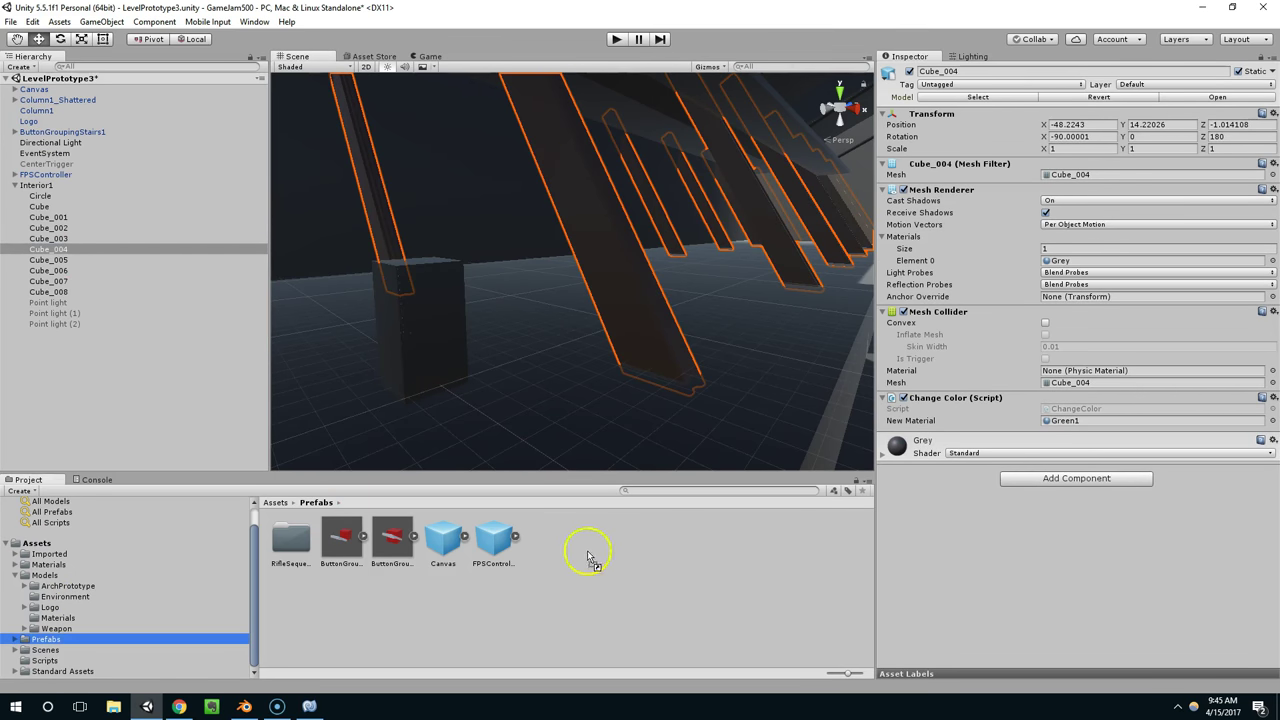
left_click_drag(45, 480, 575, 560)
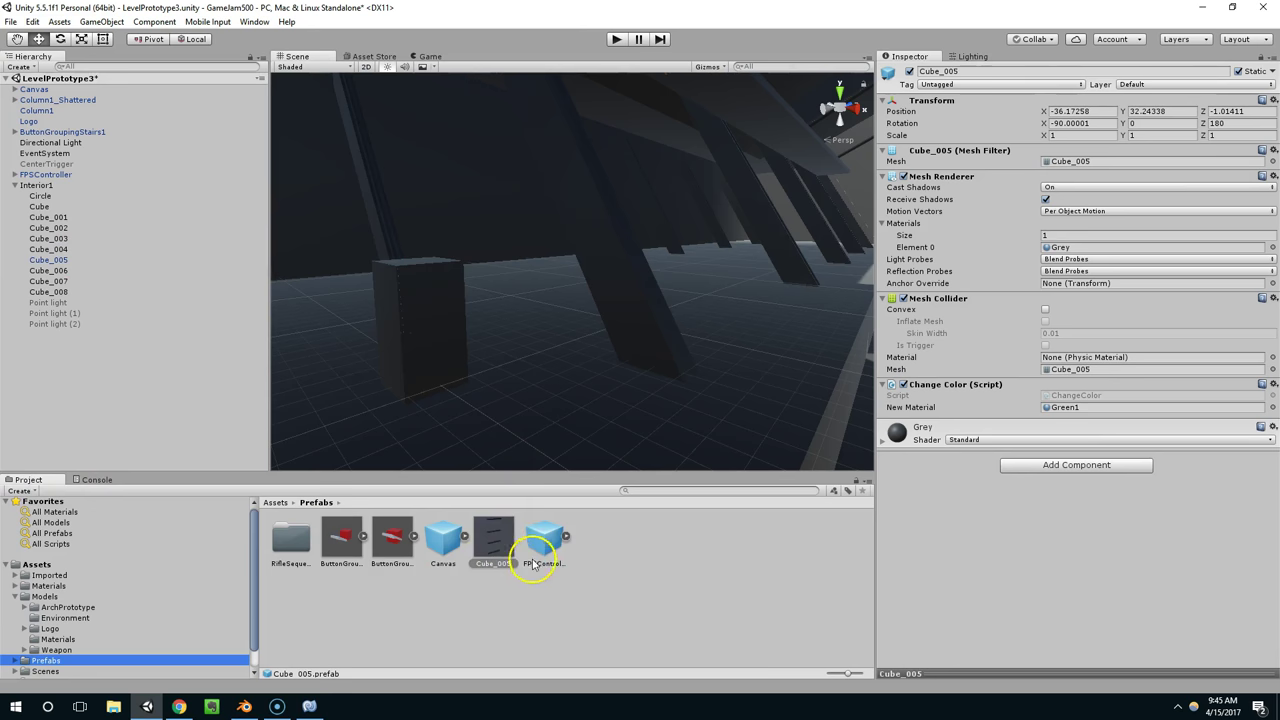
right_click(494, 542)
left_click(540, 334)
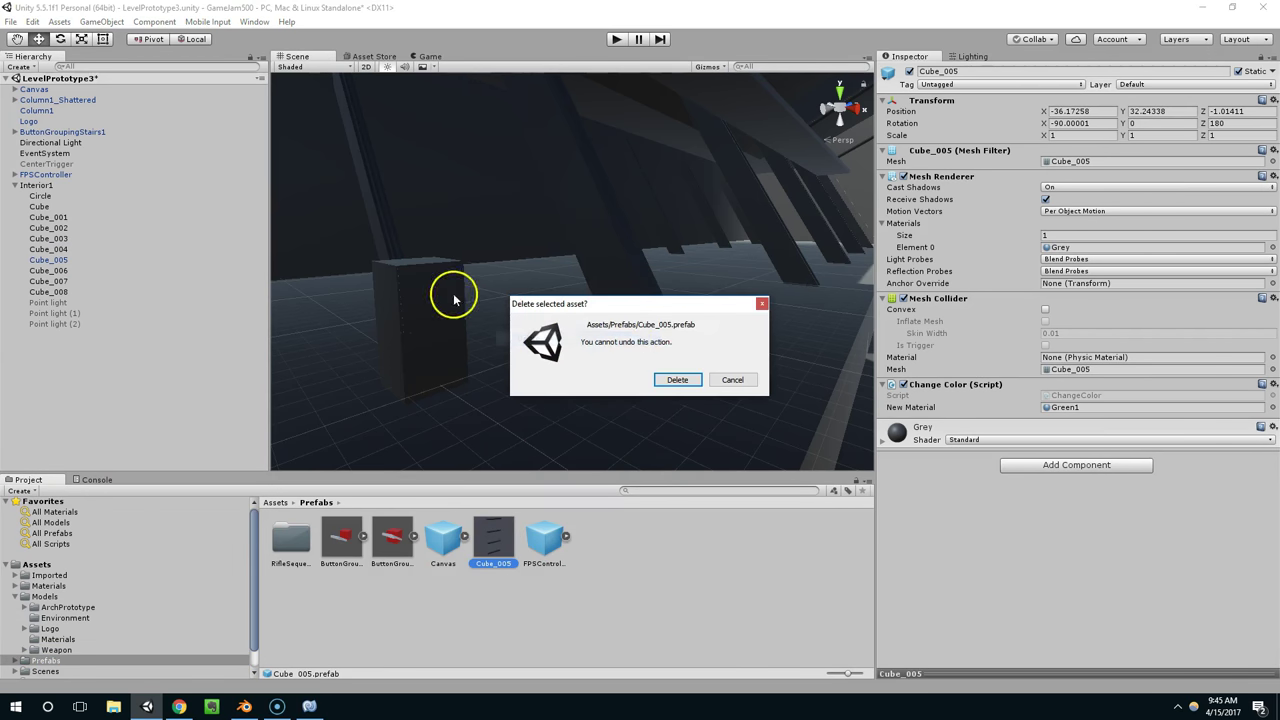
left_click(677, 380)
- Create prefabs of Column1_Shattered and Column1 in the Prefabs folder from their scene objects
left_click(514, 340)
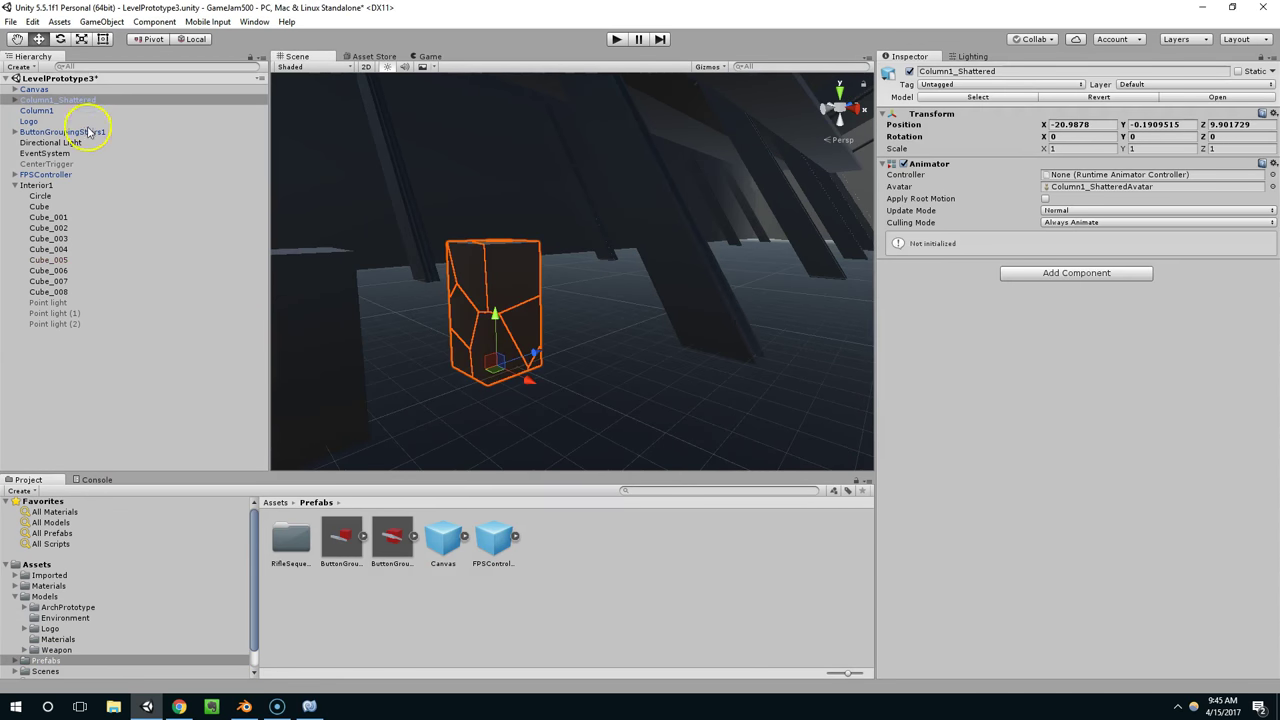
left_click_drag(65, 98, 591, 534)
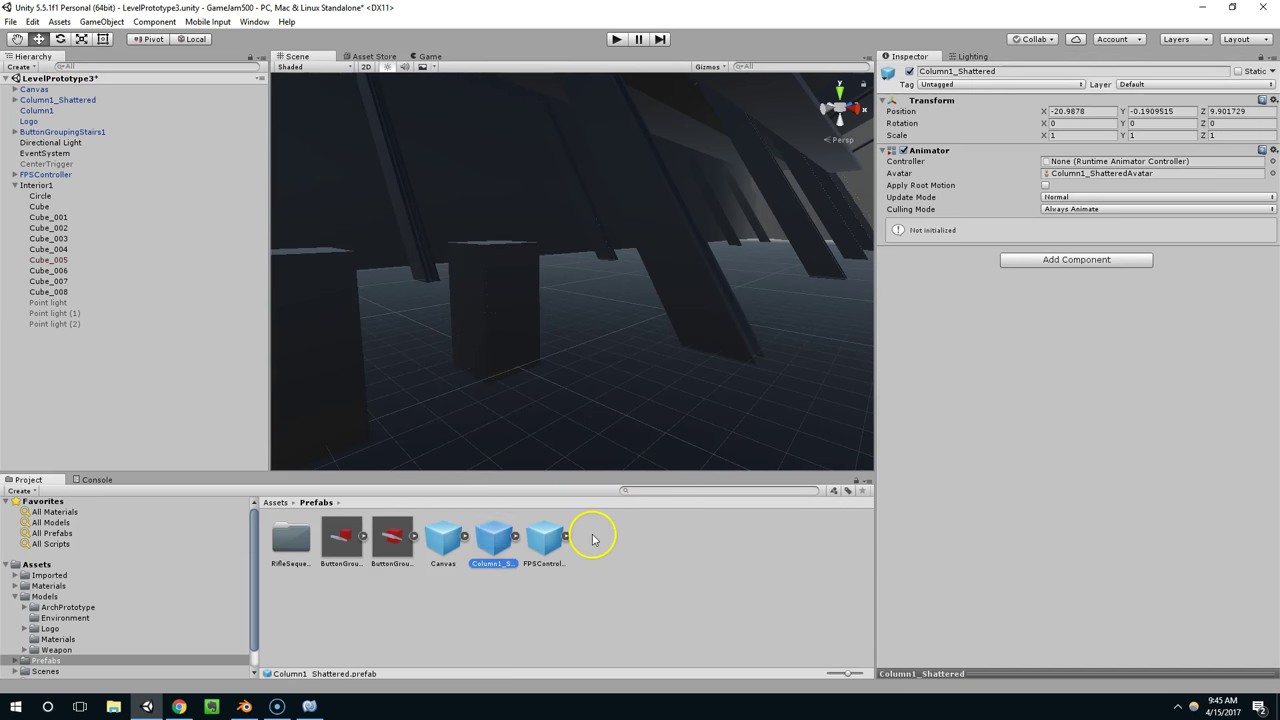
left_click_drag(48, 115, 666, 563)
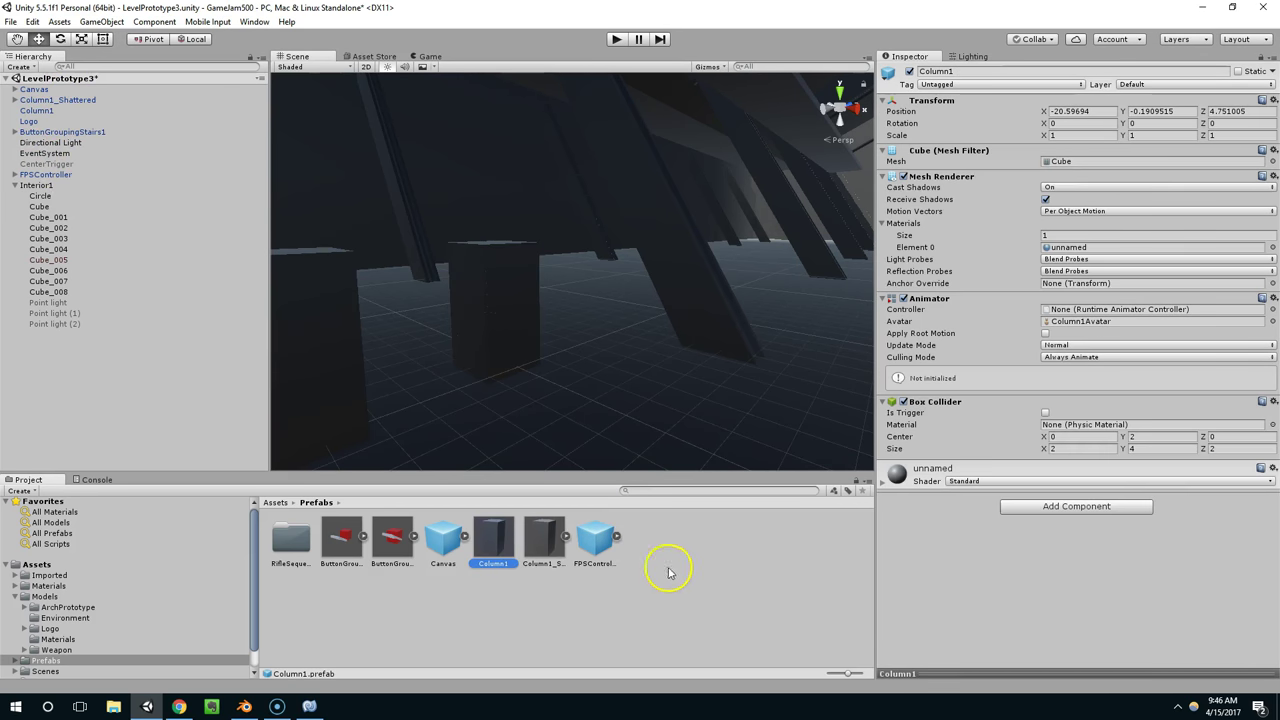
key("f")
left_click_drag(493, 536, 578, 415)
key("ctrl+z")
key("ctrl+z")
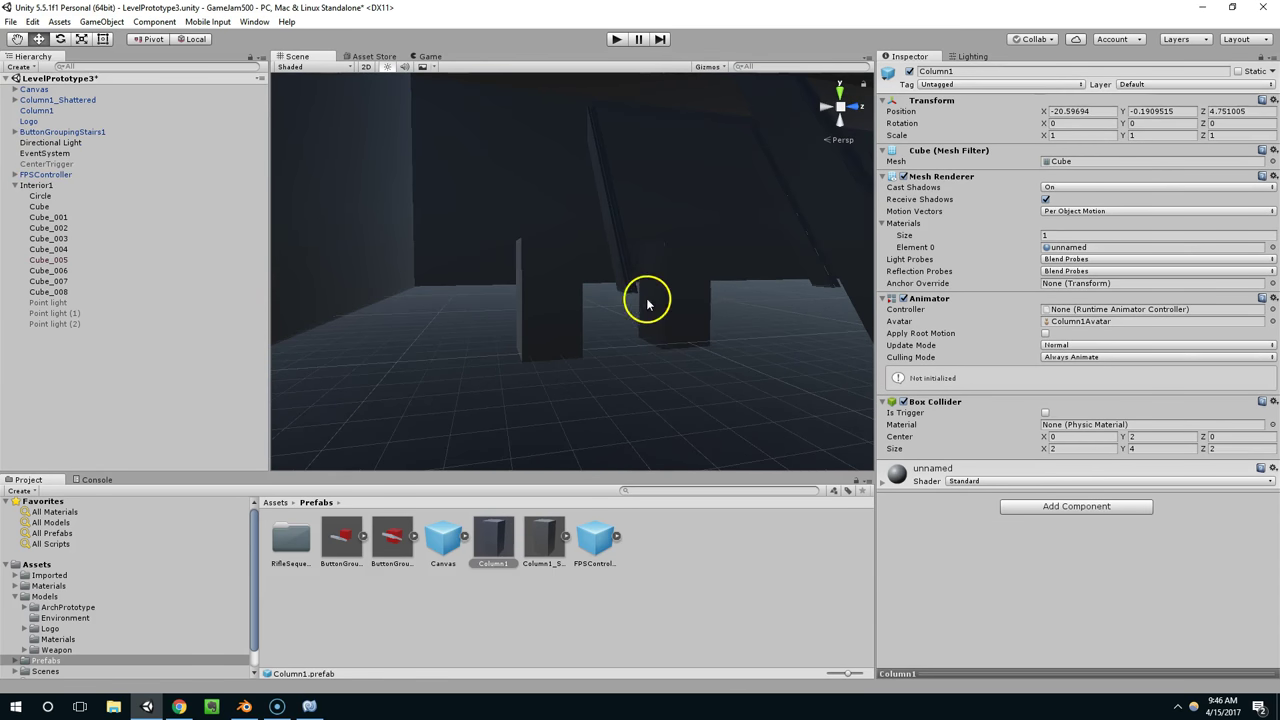
- Select Column1_Shattered in the scene and expand it in the hierarchy to list its pieces
left_click(684, 305)
left_click(36, 104)
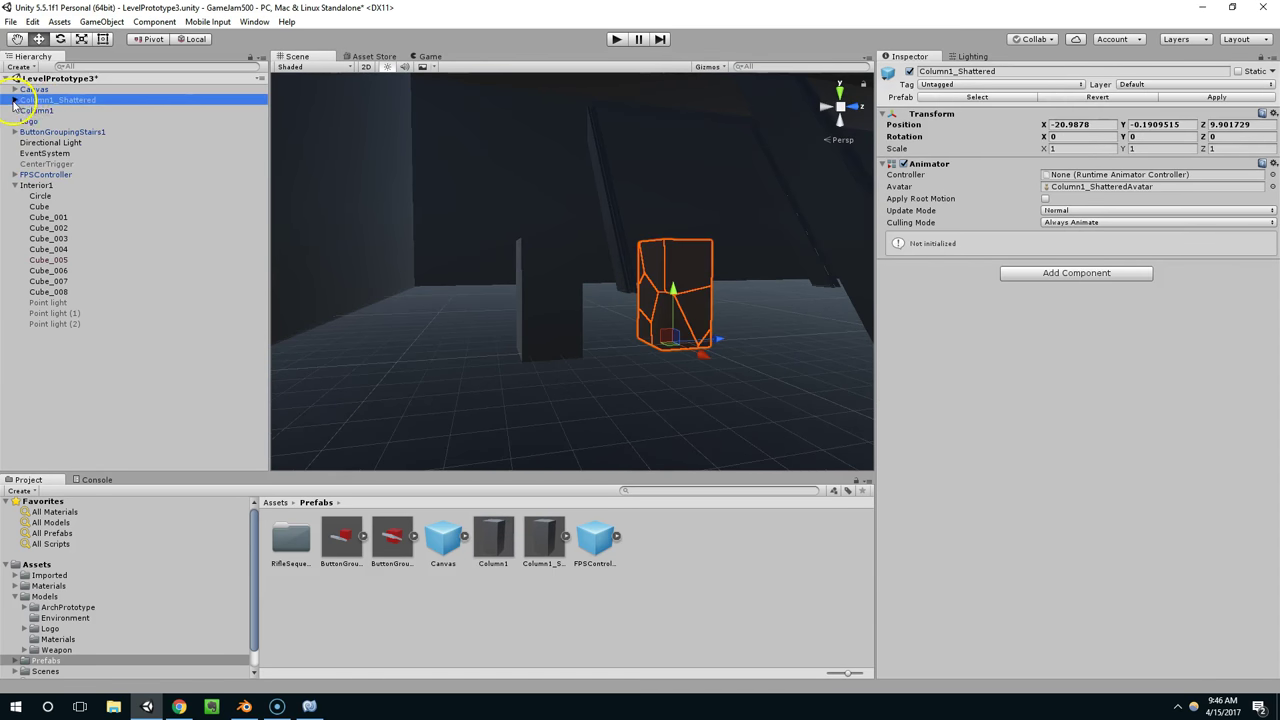
key("Right")
key("f")
key("f")
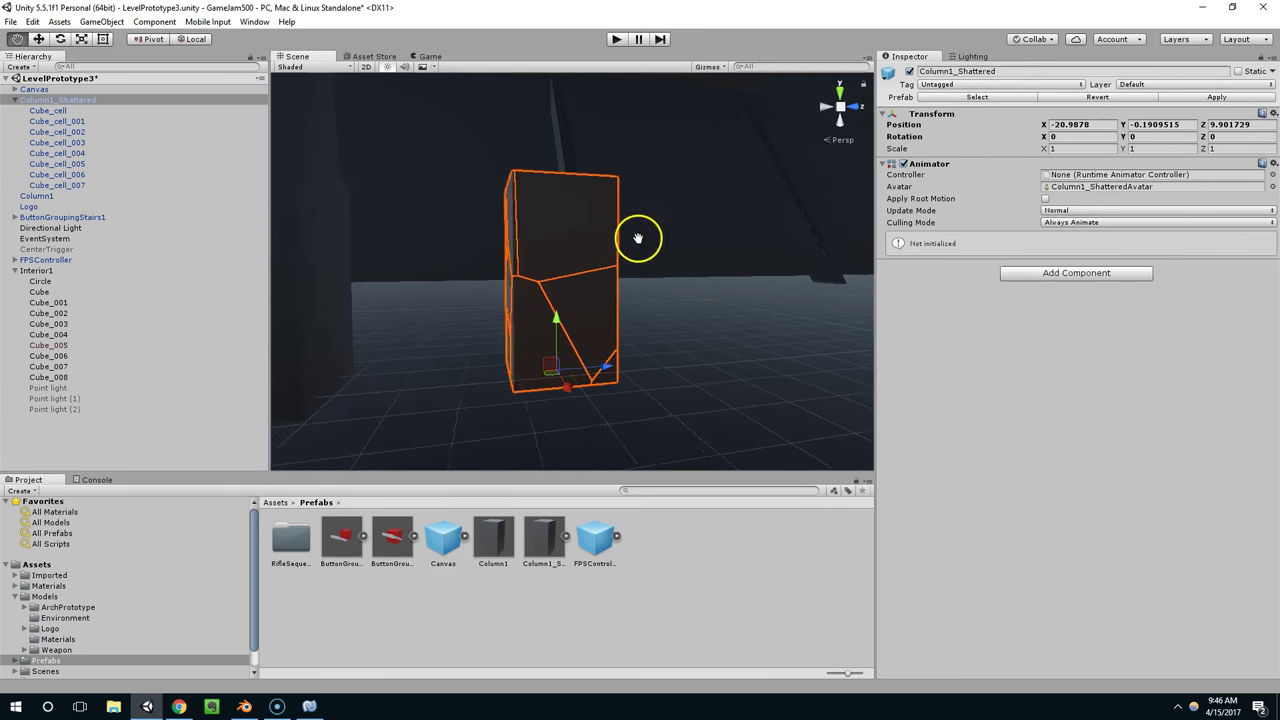
left_click_drag(540, 289, 637, 243, "alt")
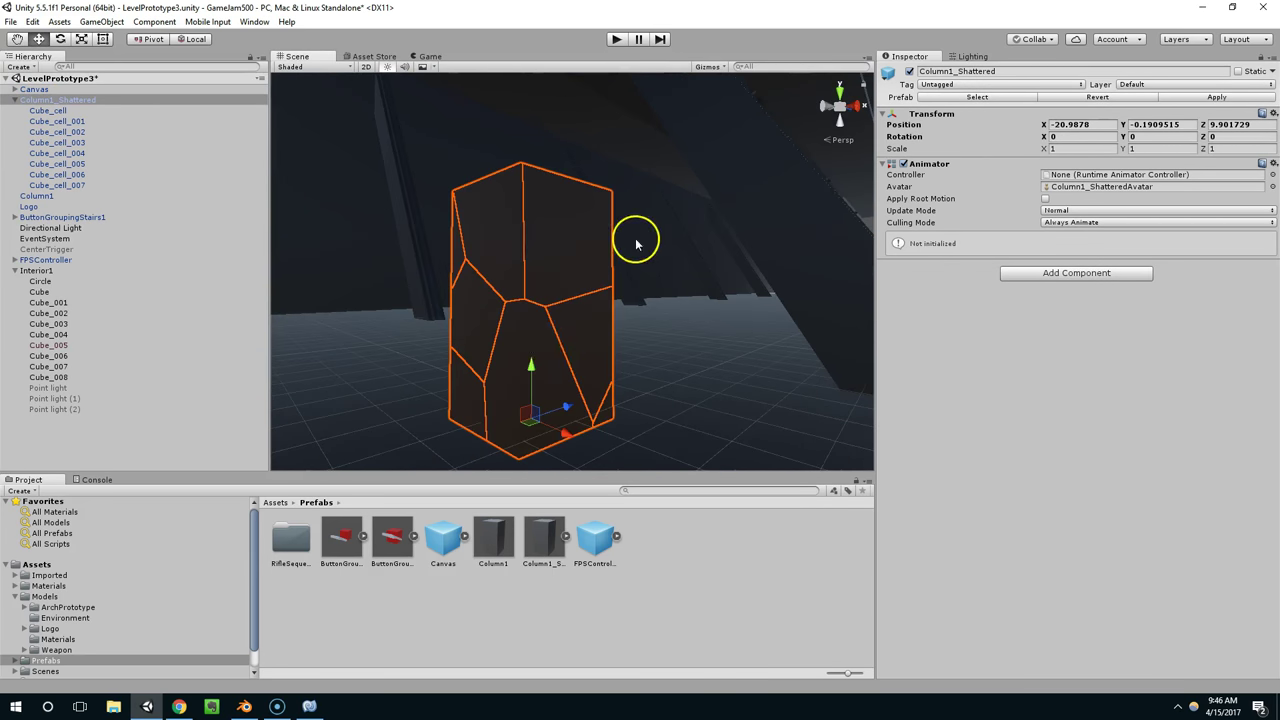
- Add a Mesh Collider component to all pieces of Column1_Shattered, from Cube_cell through Cube_cell_007
left_click(45, 111)
left_click(57, 184, "shift")
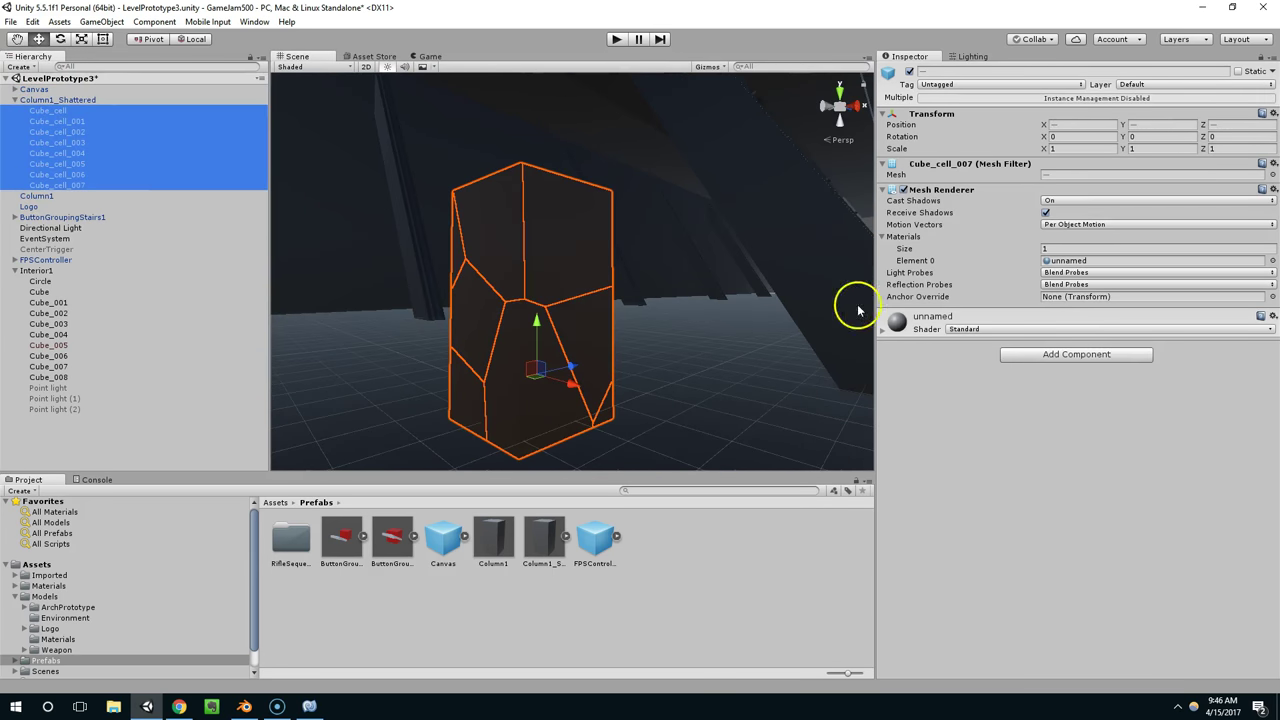
left_click(1038, 364)
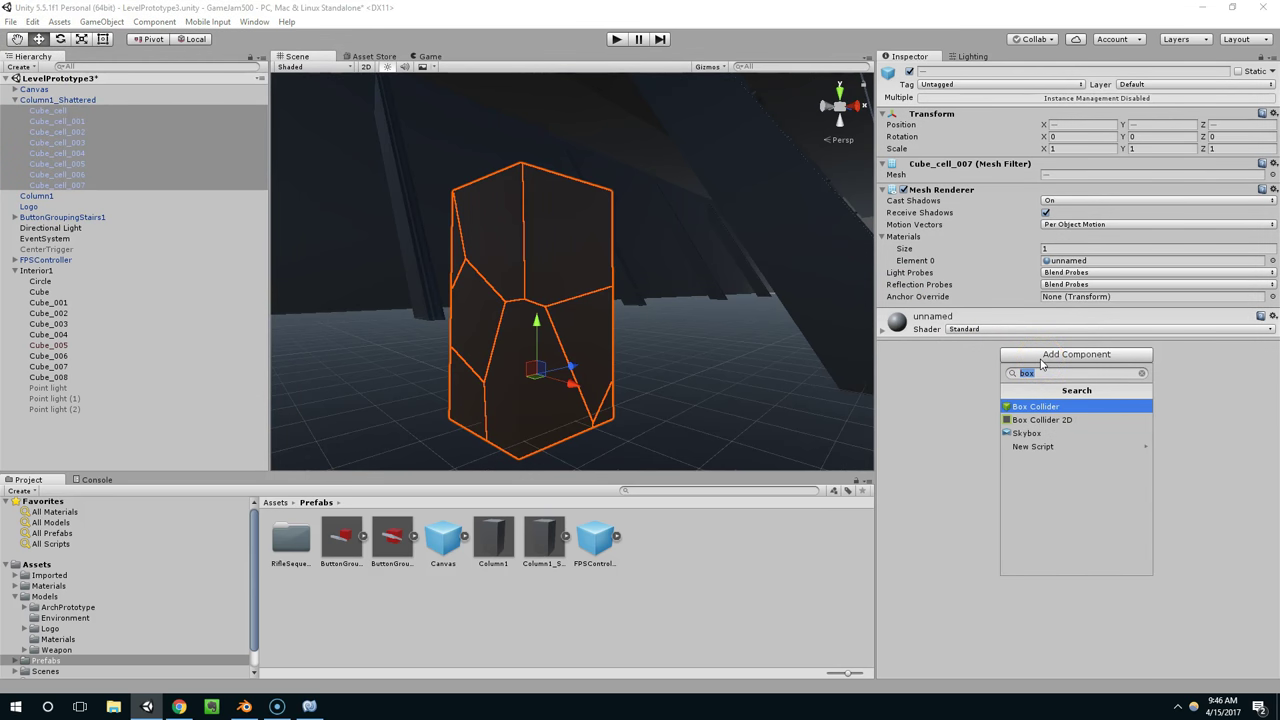
type("coll")
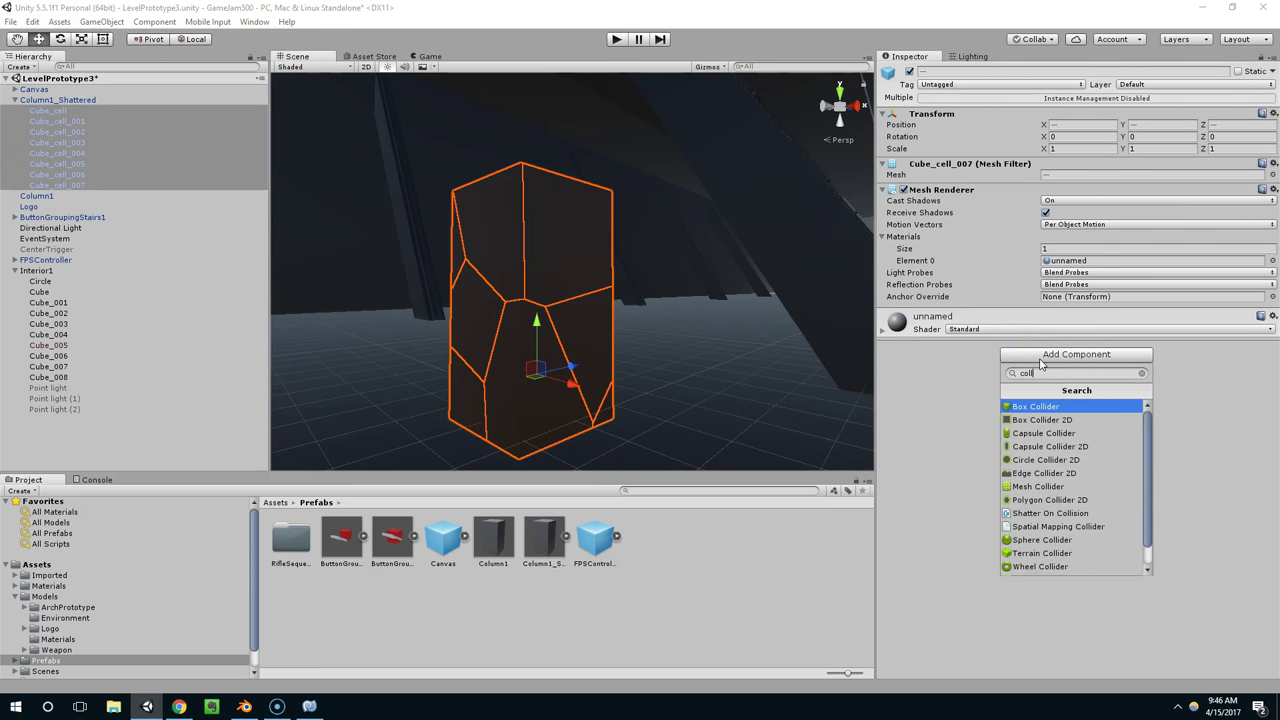
key("BackSpace")
key("BackSpace")
key("BackSpace")
key("BackSpace")
type("mesh")
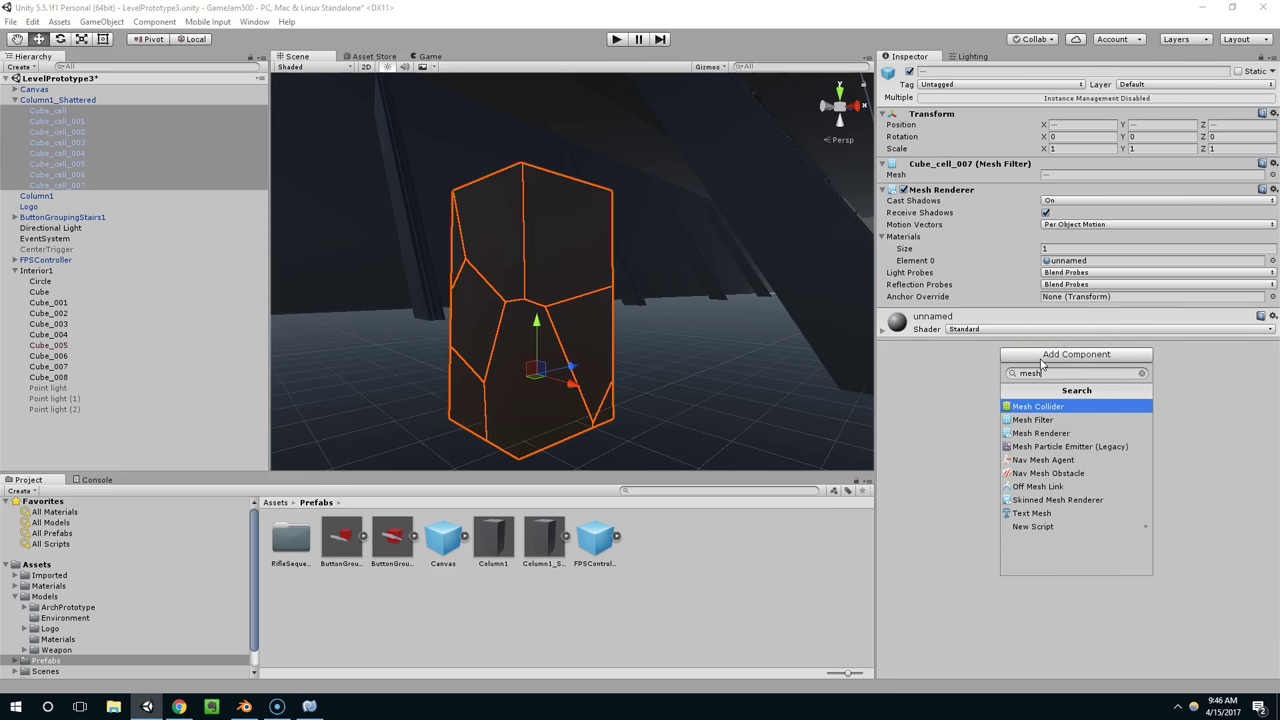
key("Return")
- Enable Convex on the Mesh Colliders of all pieces from Cube_cell through Cube_cell_007
scroll(523, 272, "up", 3)
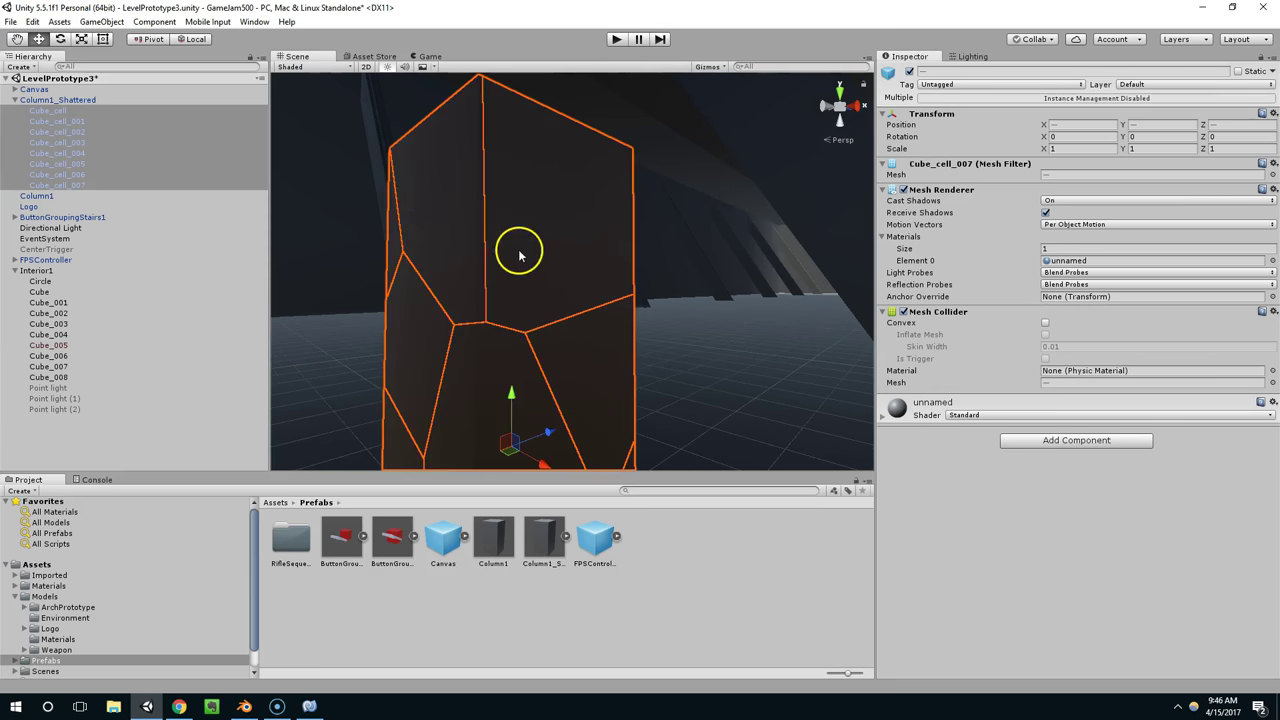
left_click(412, 214)
middle_click_drag(426, 217, 549, 269)
left_click(581, 272)
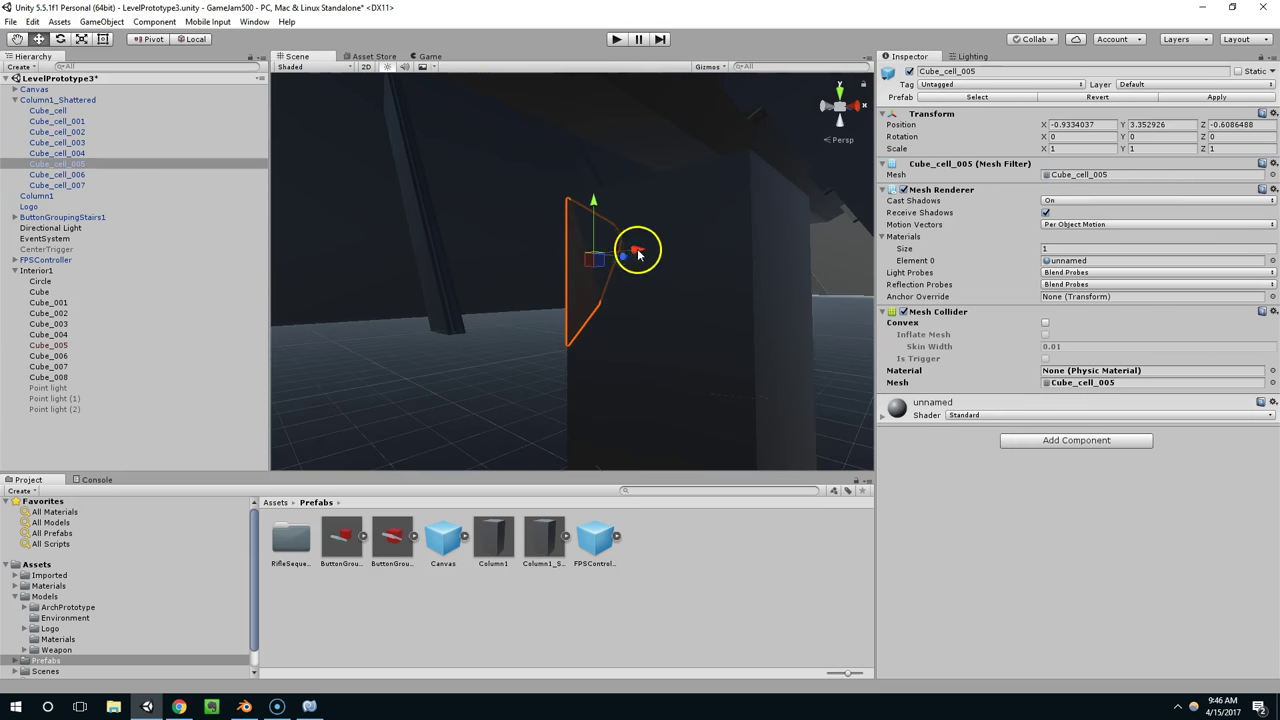
left_click_drag(638, 254, 543, 249)
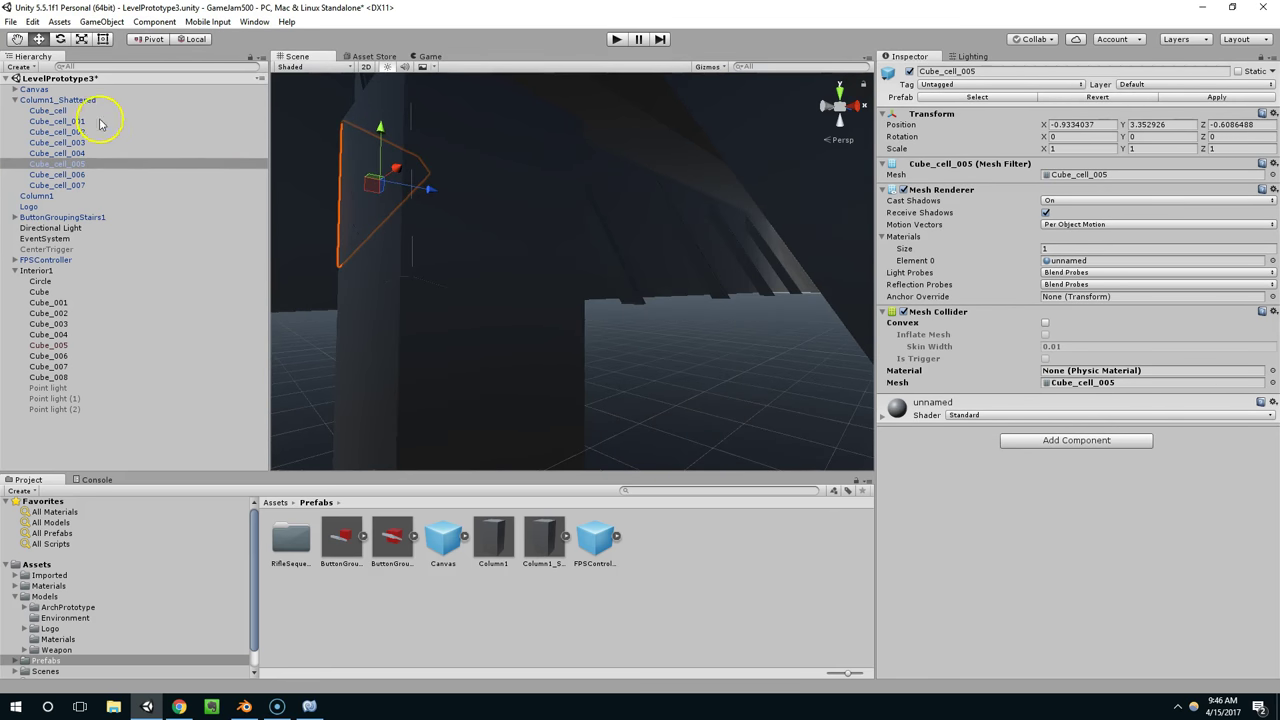
left_click(100, 121)
left_click(86, 110)
left_click(80, 185, "shift")
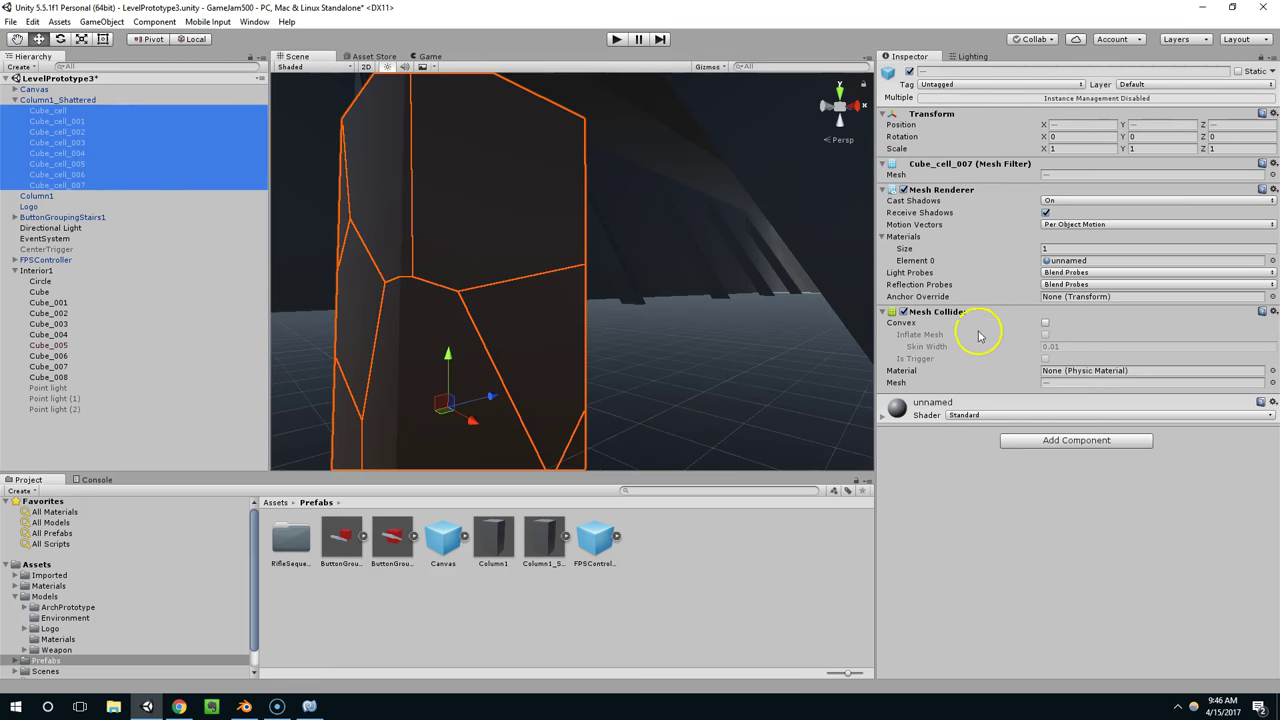
left_click(1045, 323)
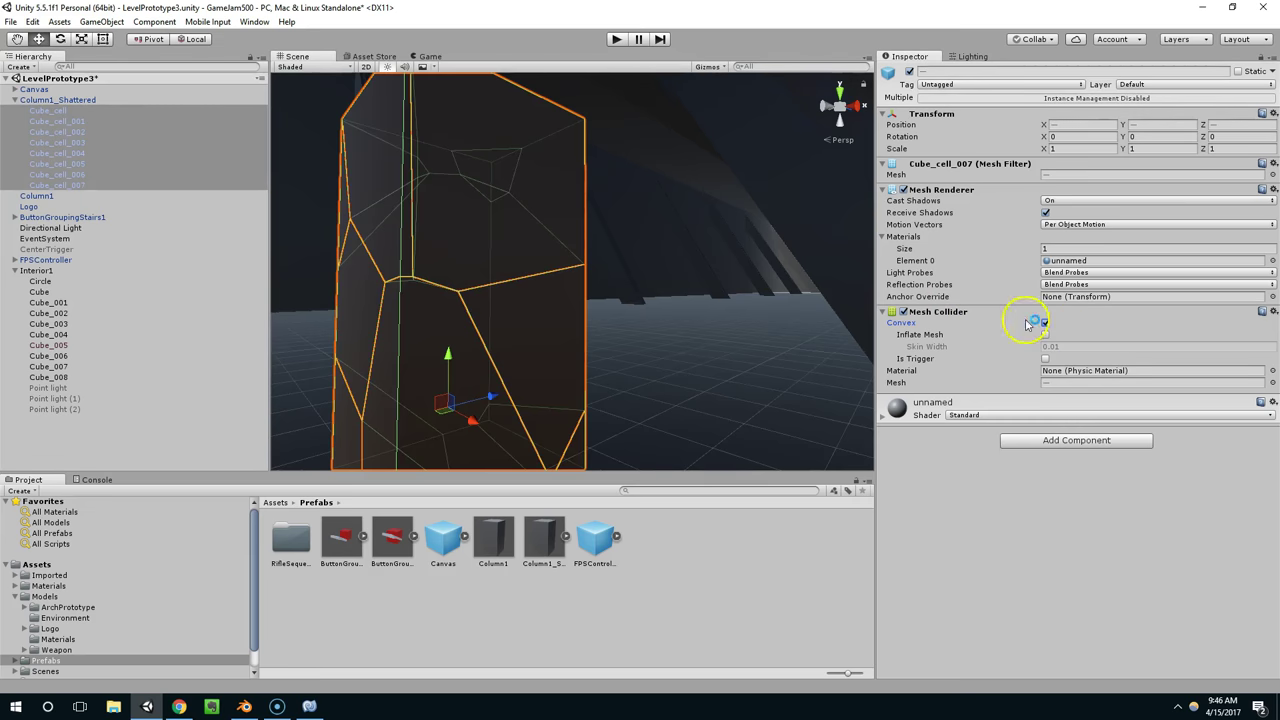
- Examine the convex collider wireframes of the shattered column's pieces from several sides
right_click_drag(700, 270, 440, 234)
middle_click_drag(820, 246, 631, 246)
scroll(611, 260, "down", 3)
scroll(611, 260, "up", 3)
middle_click_drag(530, 298, 628, 246)
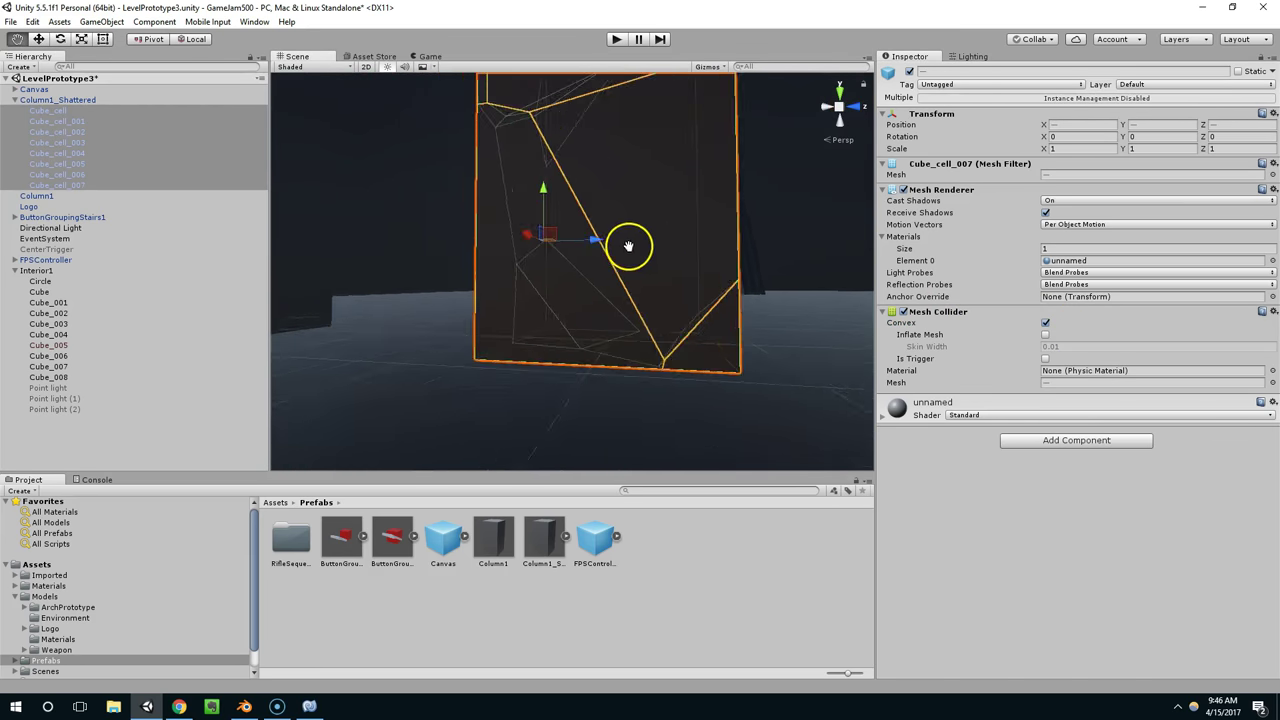
left_click_drag(628, 246, 511, 271, "alt")
left_click_drag(734, 263, 646, 270, "alt")
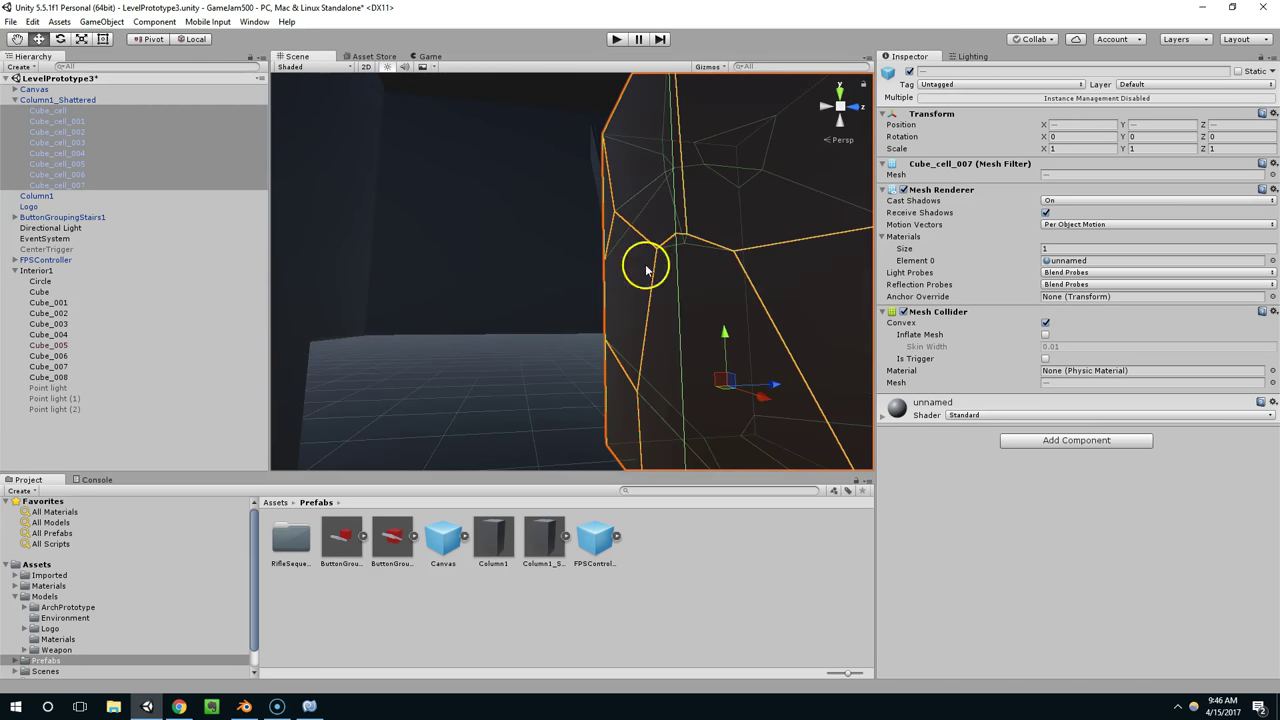
middle_click_drag(757, 249, 649, 287)
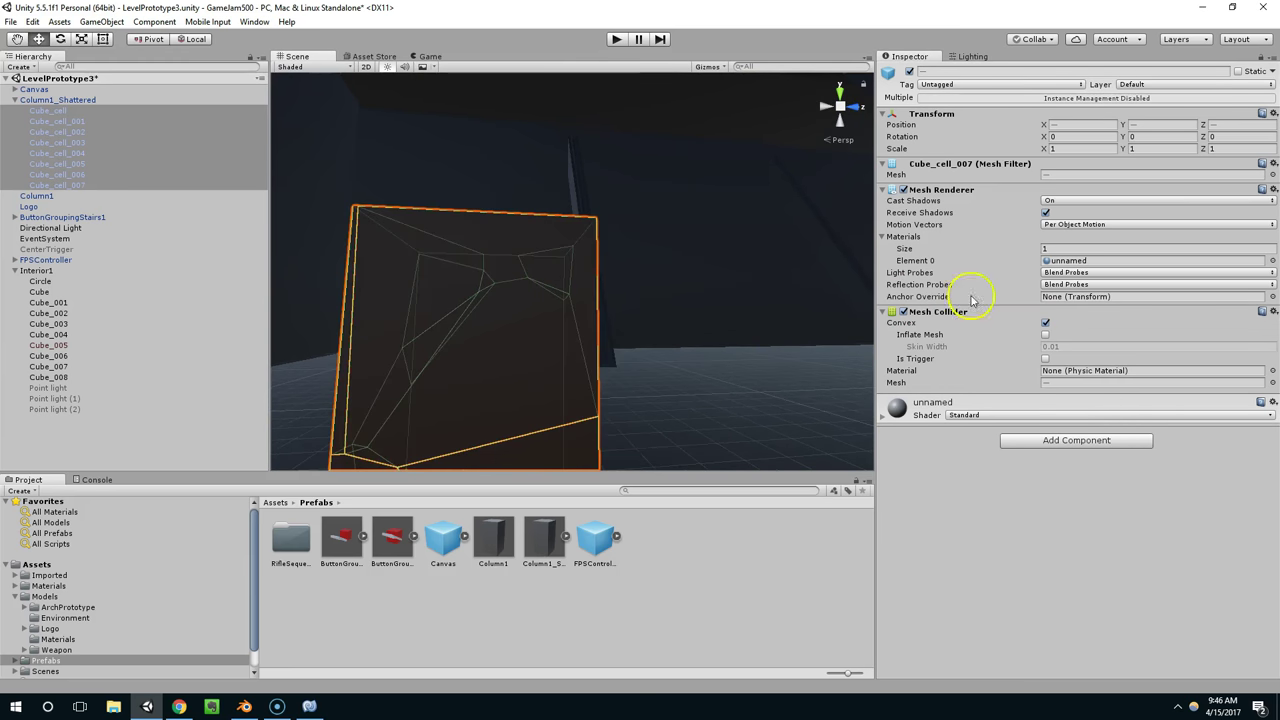
left_click_drag(860, 300, 666, 297, "alt")
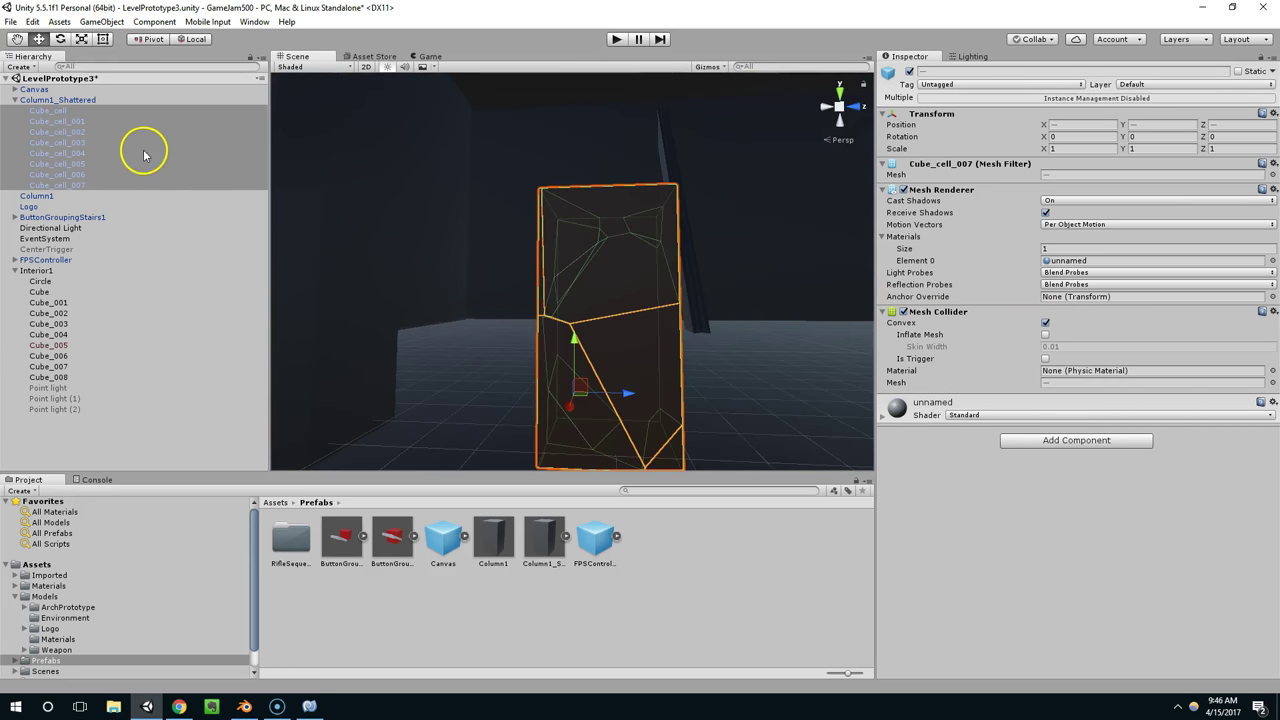
- Add a Rigidbody component to all the selected pieces of Column1_Shattered
left_click(1060, 440)
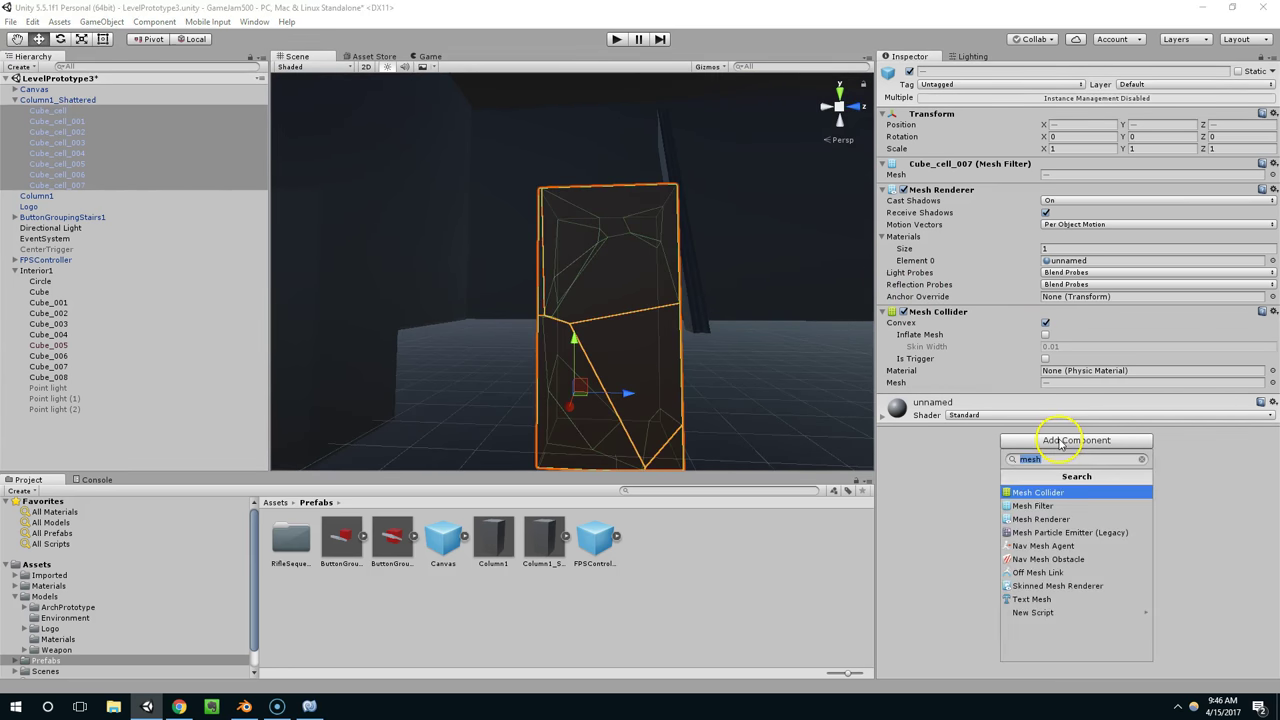
type("rigid")
key("Return")
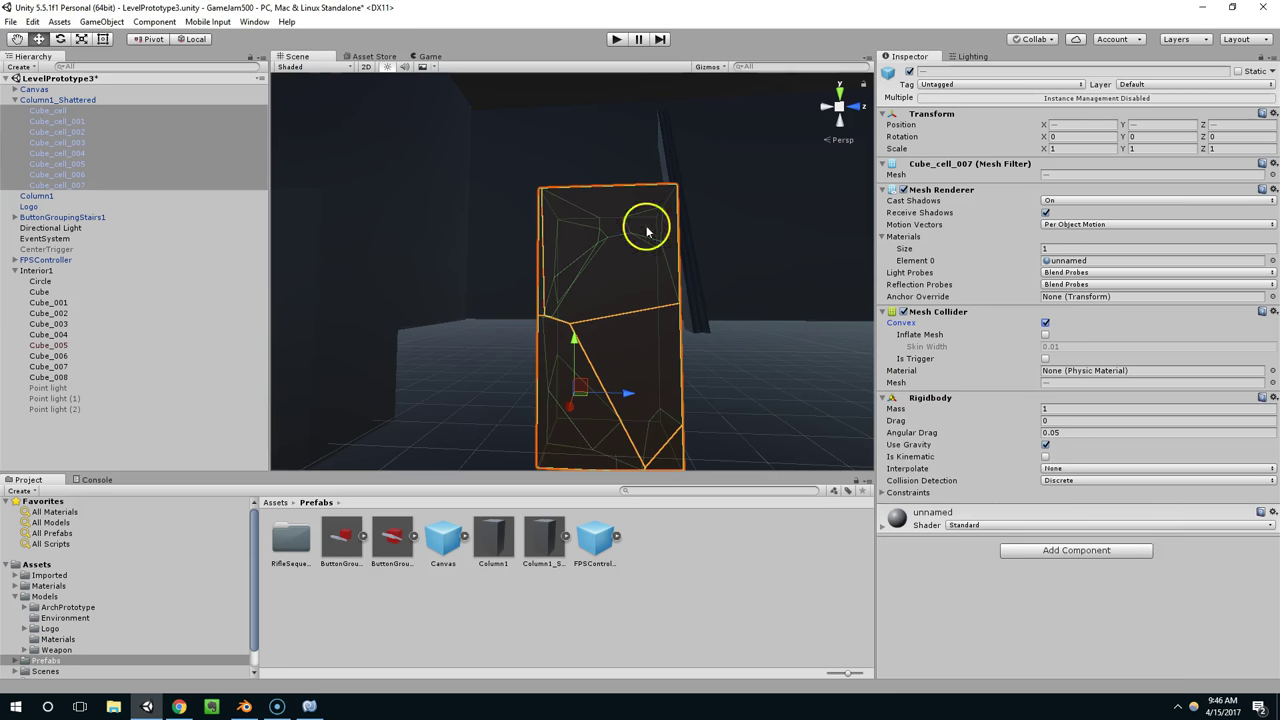
- Run the game, shoot at the shattered column to test its physics, and stop the game
left_click_drag(647, 232, 594, 300, "alt")
left_click_drag(686, 249, 1040, 398, "alt")
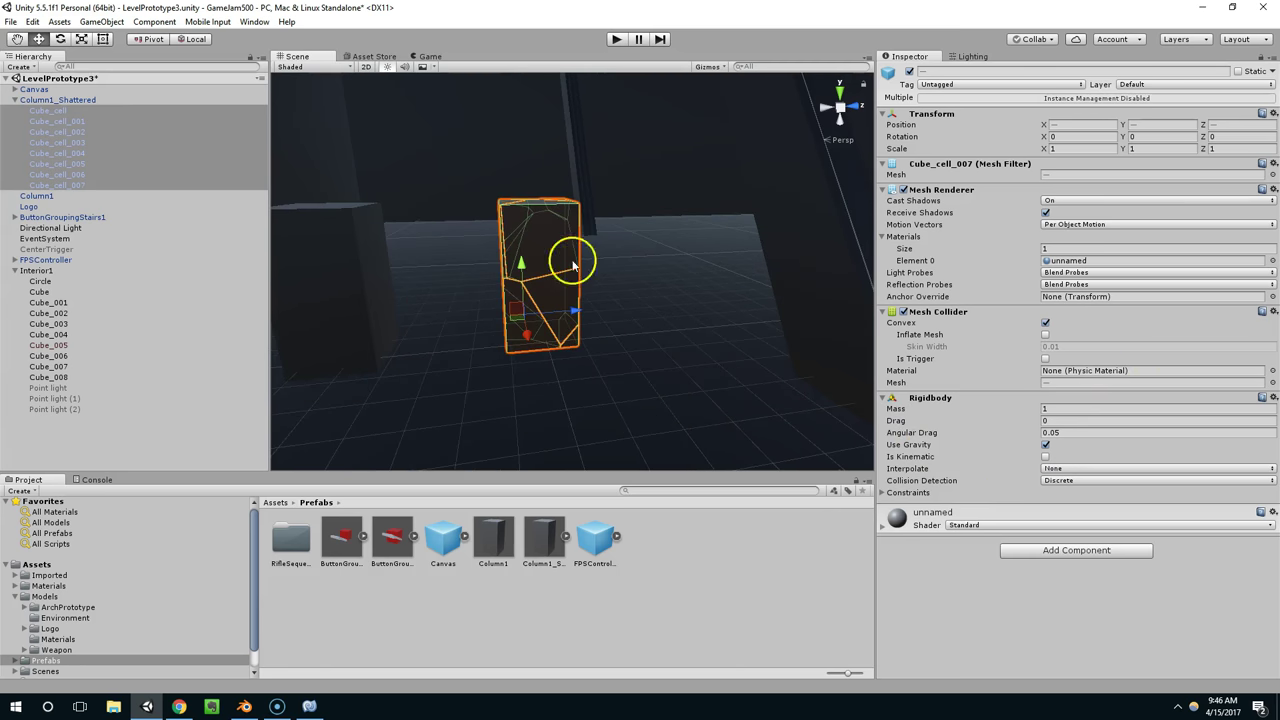
left_click_drag(573, 265, 549, 167, "alt")
left_click(615, 40)
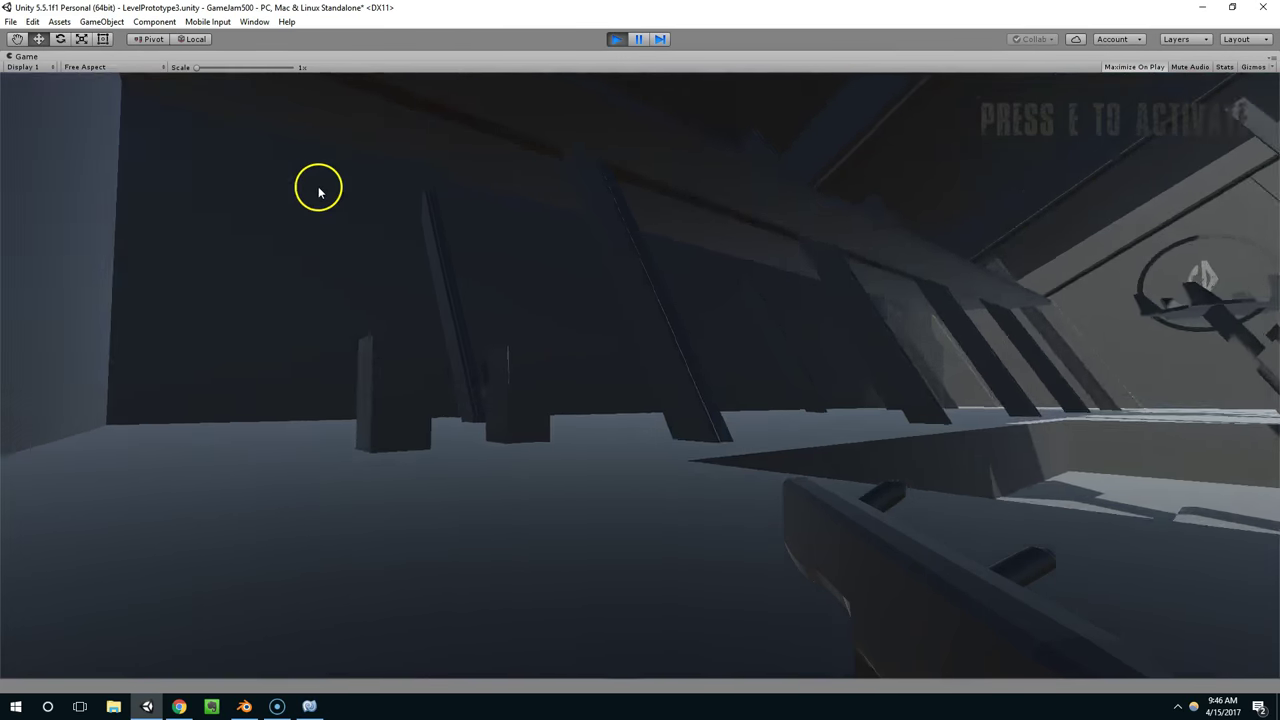
left_click(254, 191)
left_click(194, 206)
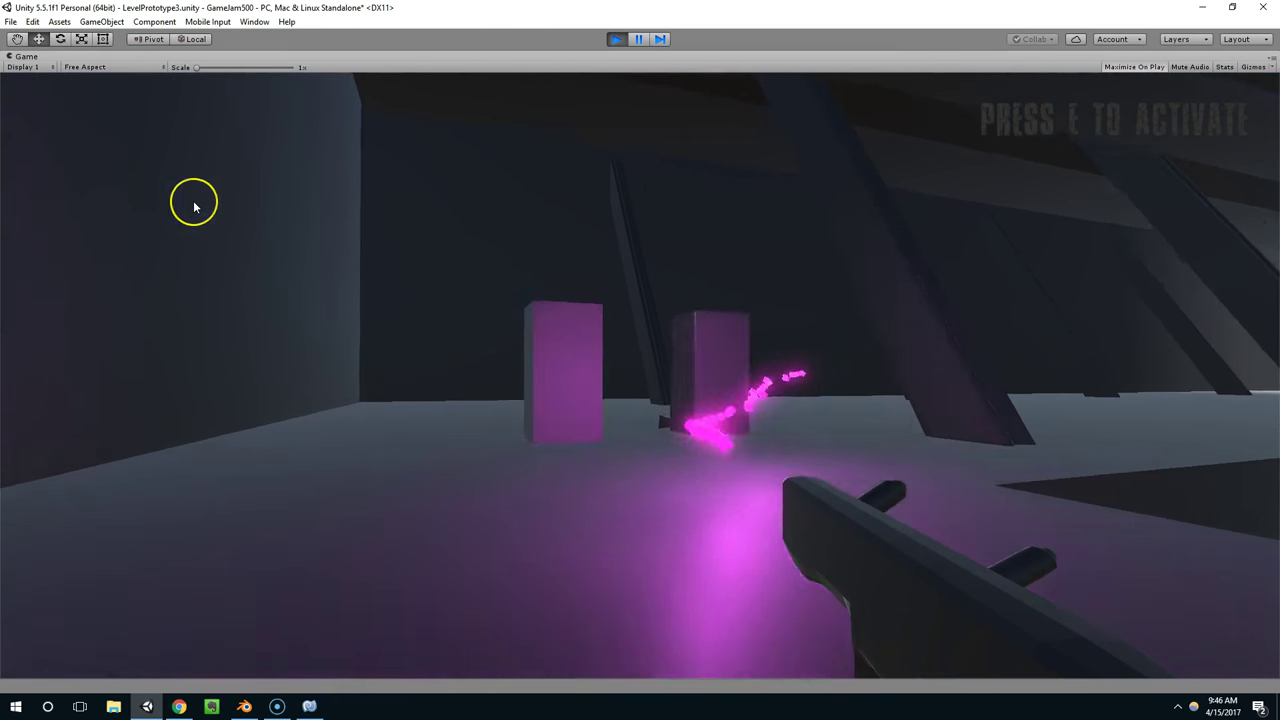
mouse_move(194, 206)
left_mouse_down()
mouse_move(226, 197)
mouse_move(174, 209)
mouse_move(208, 201)
left_mouse_up()
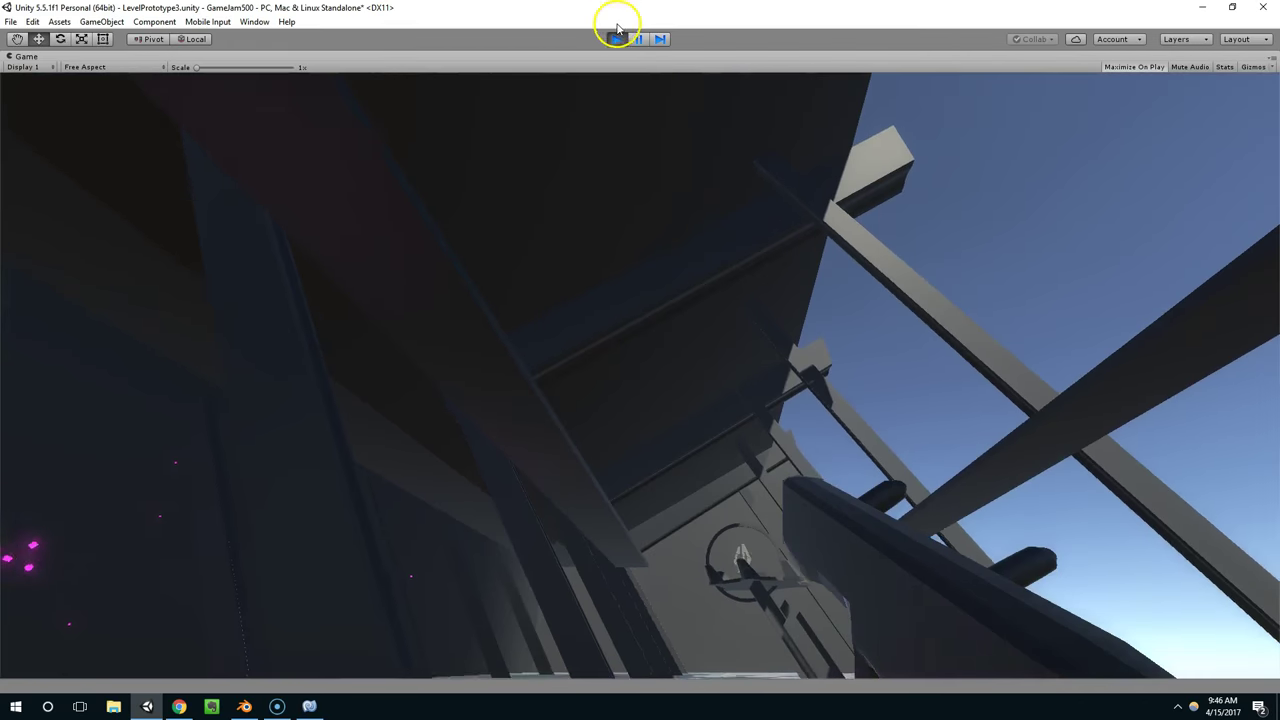
left_click(615, 39)
- Apply the changes made to the Column1_Shattered scene object to its prefab
left_click_drag(599, 271, 663, 209, "alt")
left_click(48, 100)
scroll(567, 221, "up", 6)
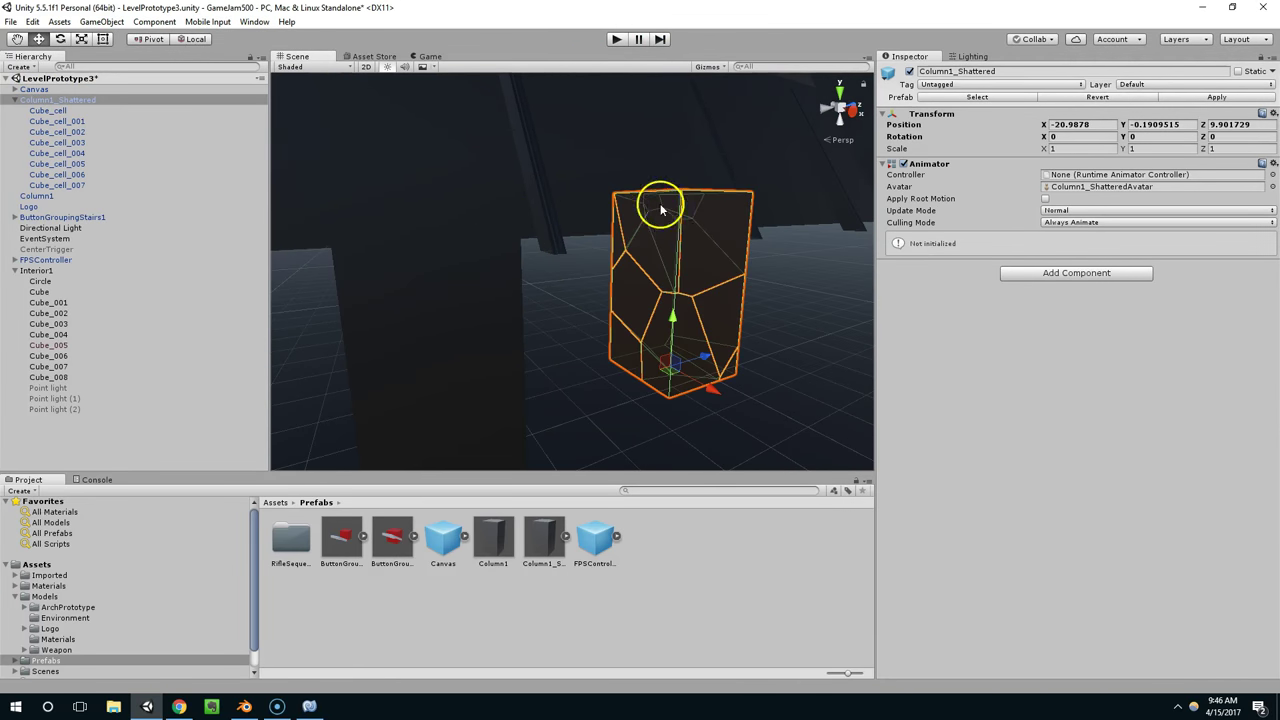
left_click(1210, 98)
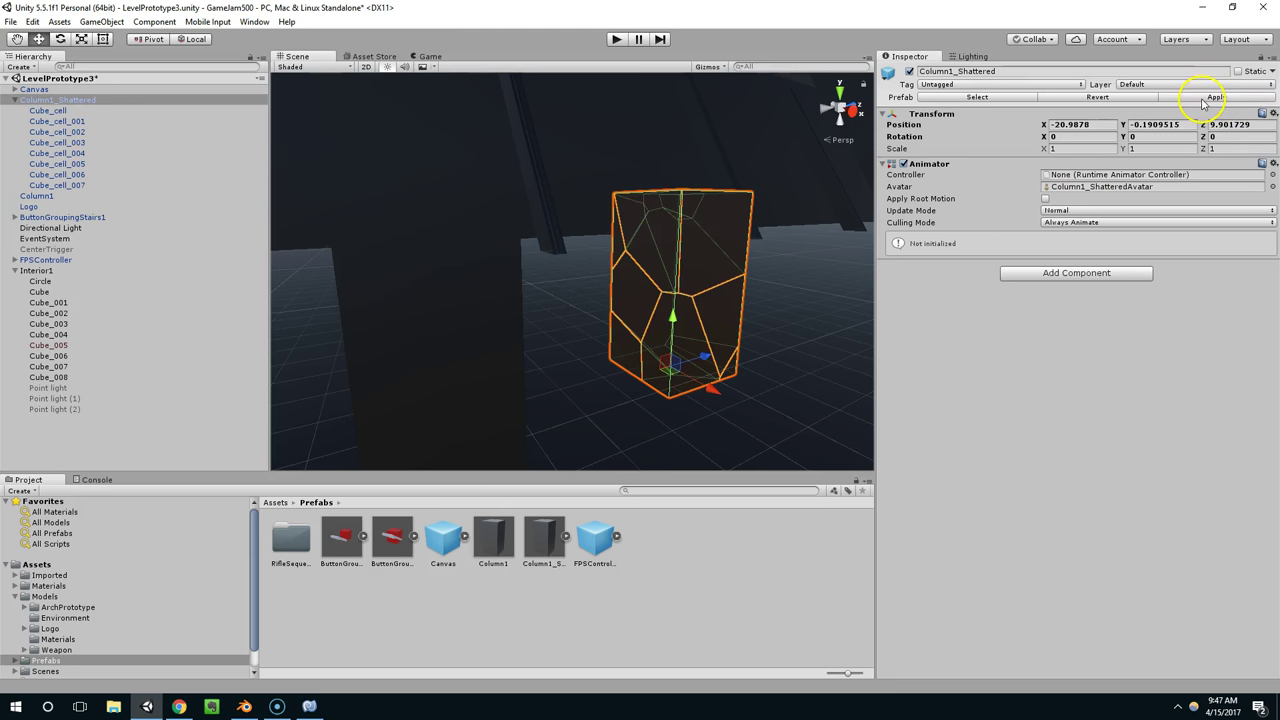
- Expand the Column1_Shattered prefab, inspect the components of its Cube_cell_001 piece, and collapse the prefab again
left_click(565, 537)
left_click(670, 543)
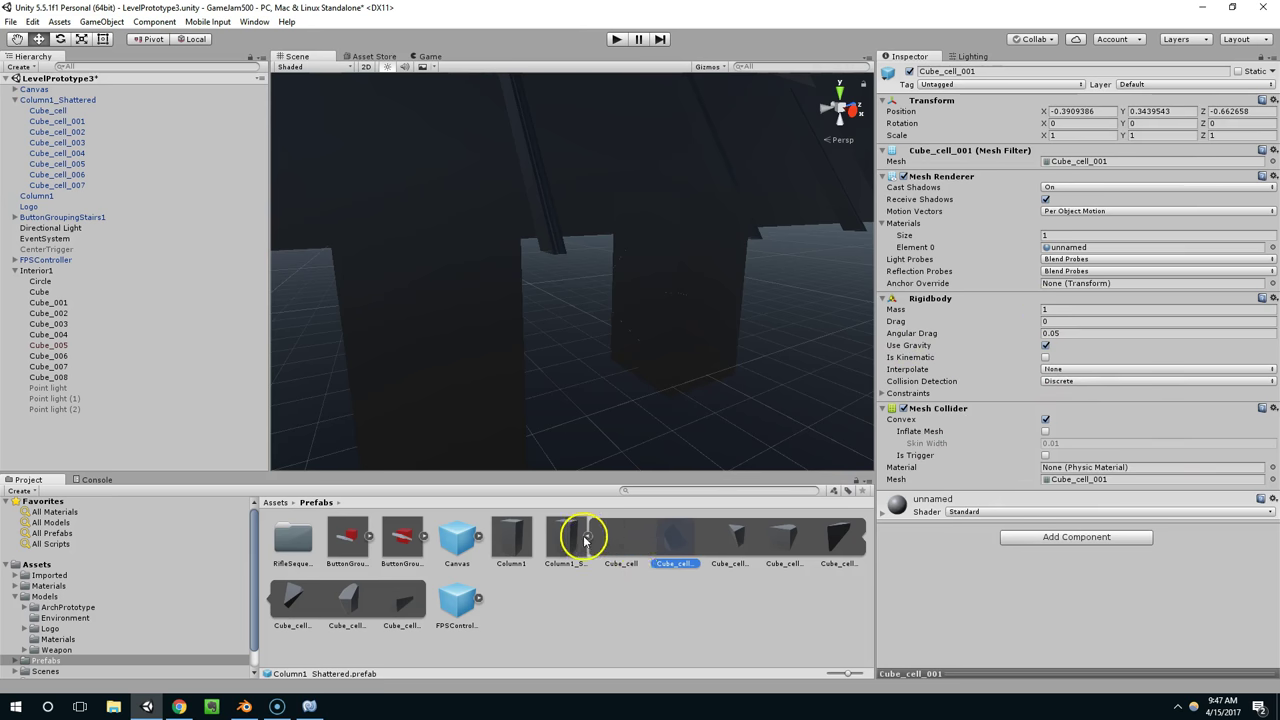
left_click(587, 538)
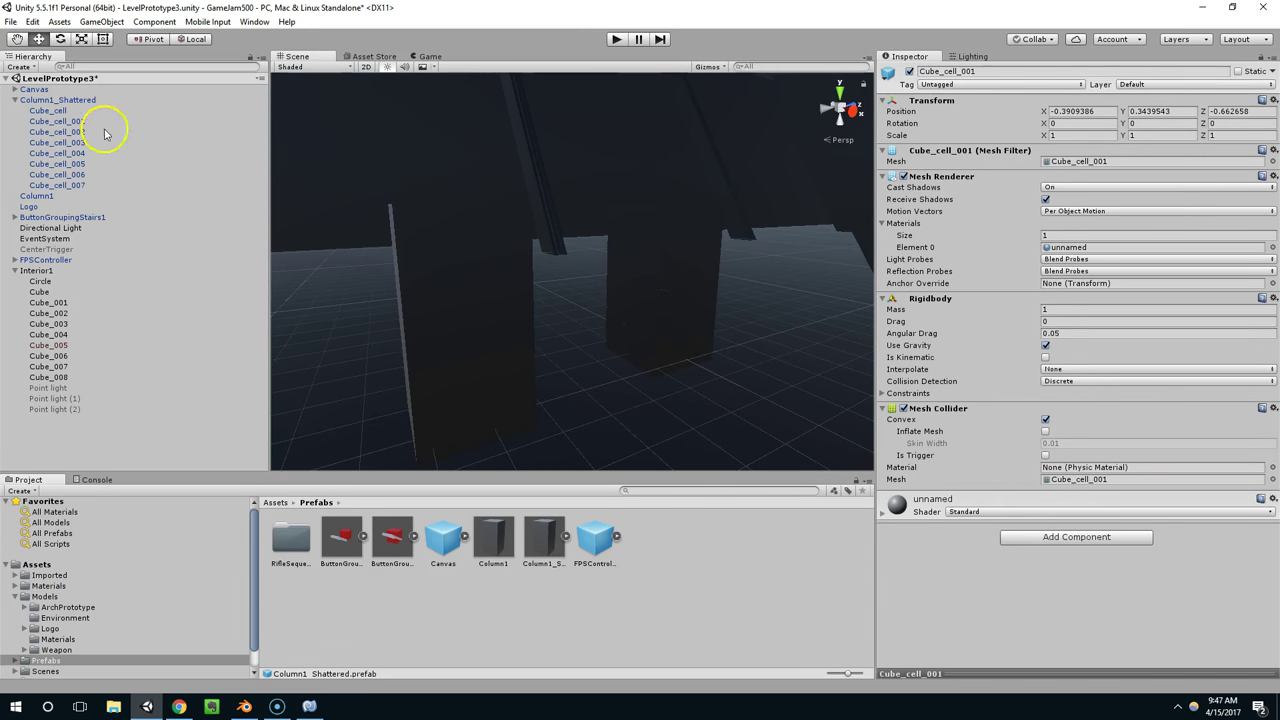
- Delete the Column1_Shattered object from the scene
left_click(70, 100)
key("Delete")
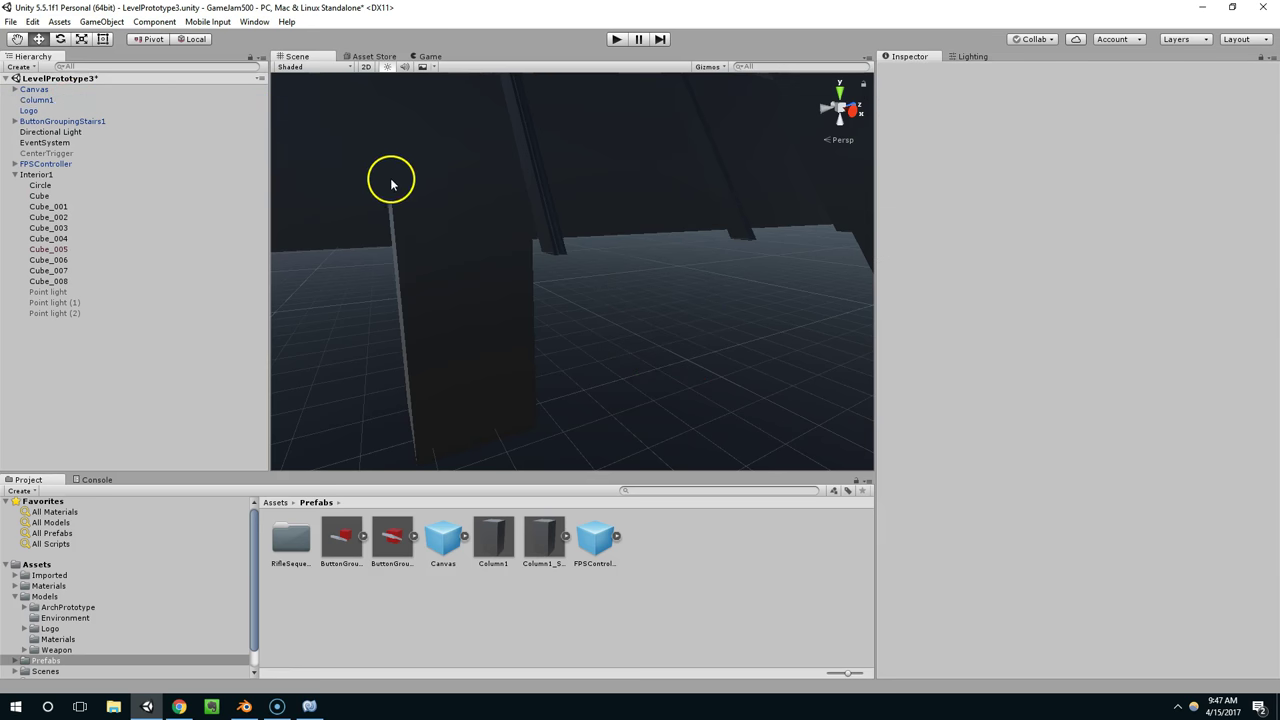
- Add the Shatter On Collision script to the Column1 scene object and apply the change to its prefab
left_click(531, 289)
key("f")
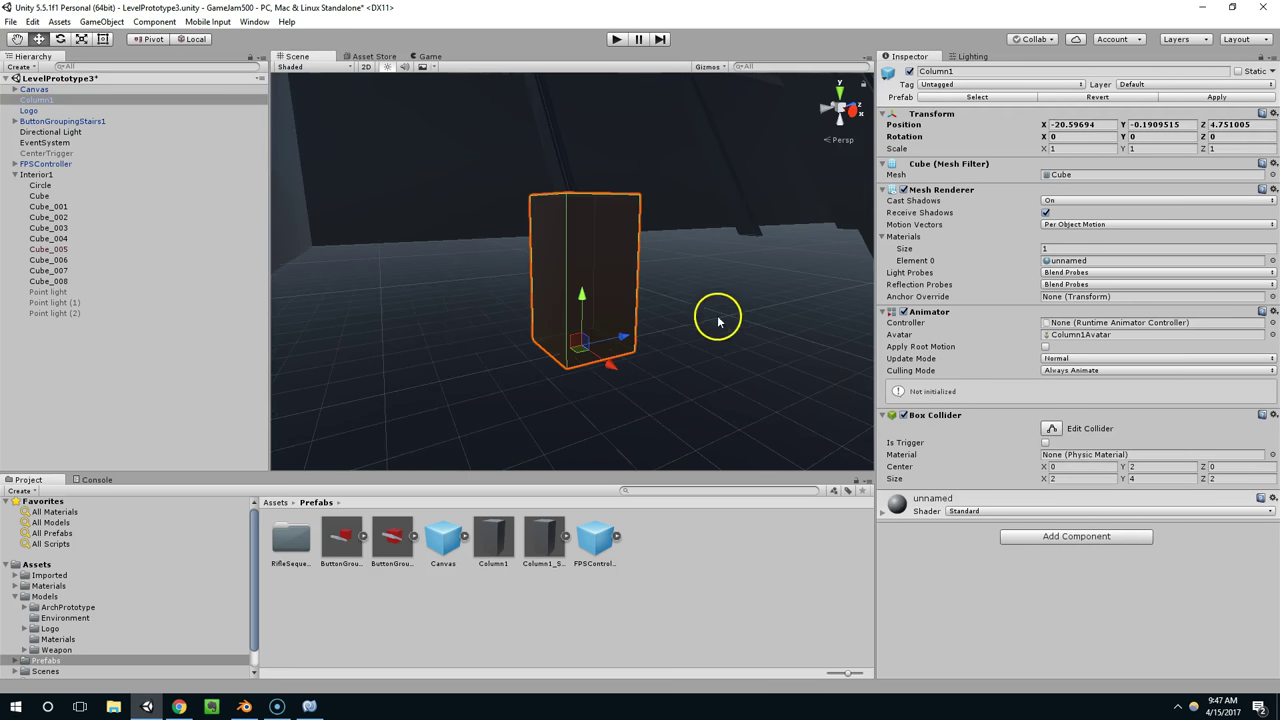
left_click(1091, 537)
type("shat")
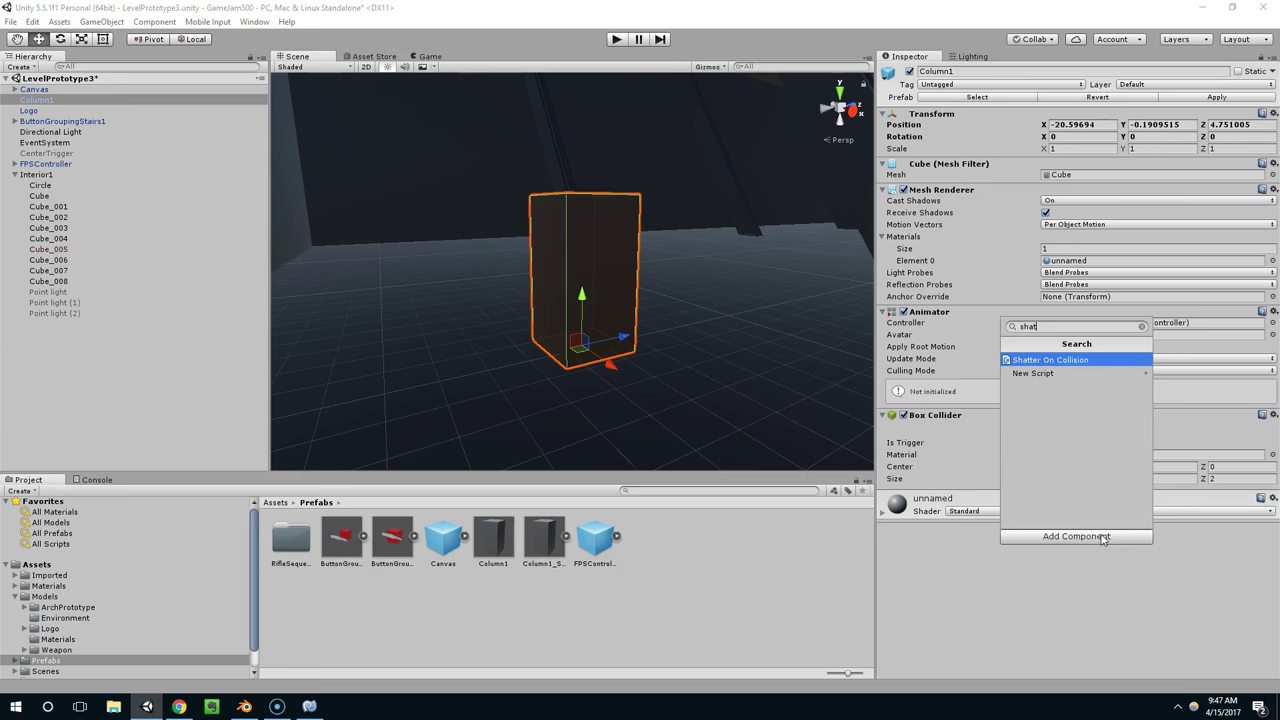
key("Return")
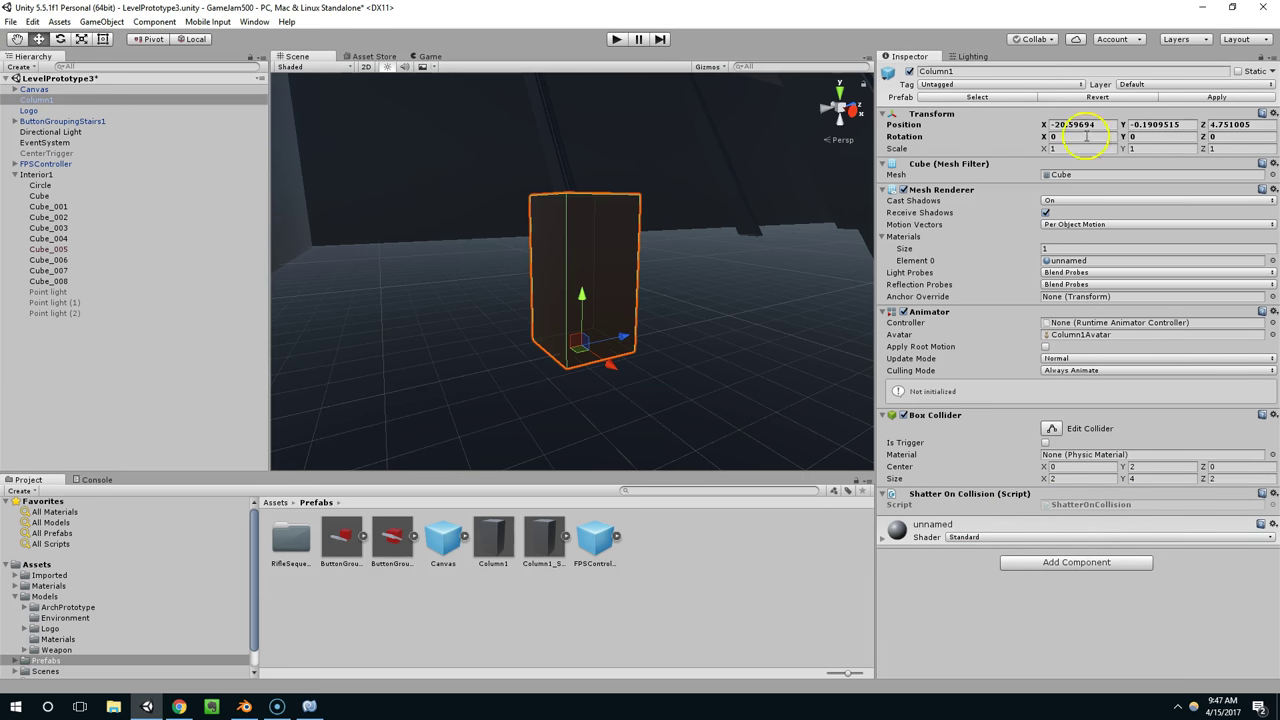
left_click(1246, 99)
left_click(494, 536)
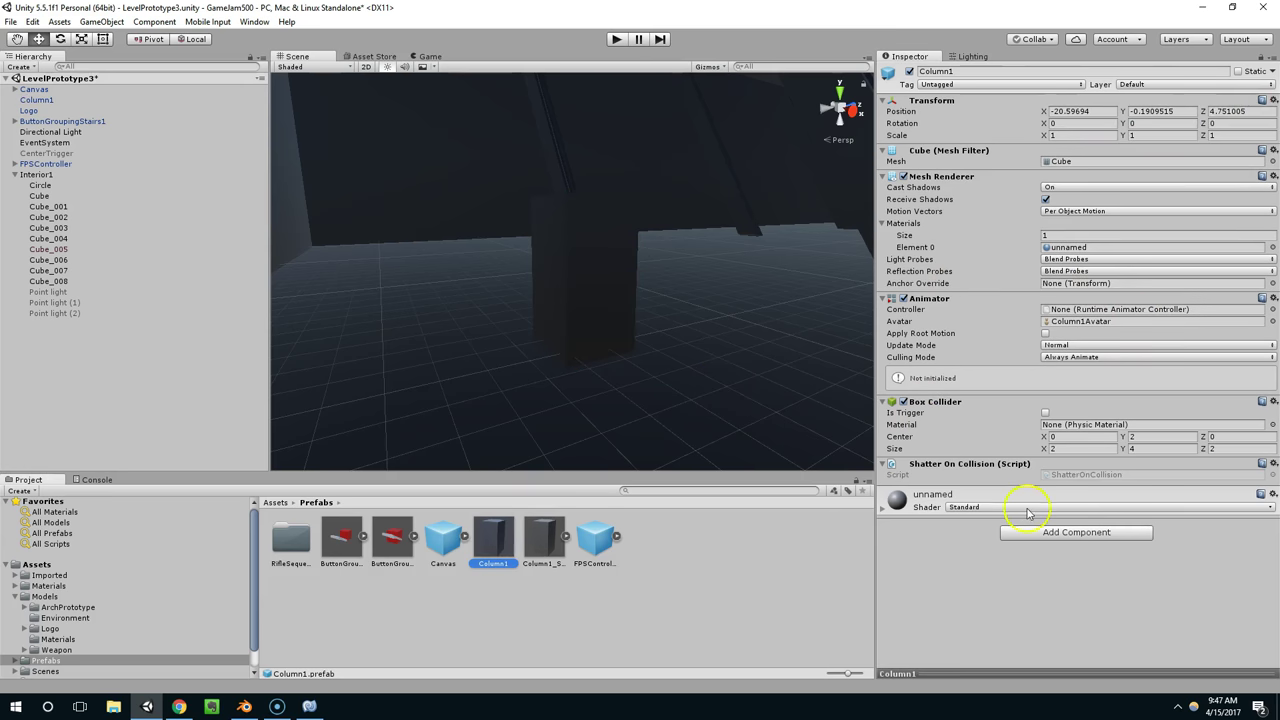
- Place a second instance of the Column1 prefab on the floor beside the existing column and check both columns
left_click_drag(690, 350, 575, 338, "alt")
middle_click_drag(575, 338, 617, 346)
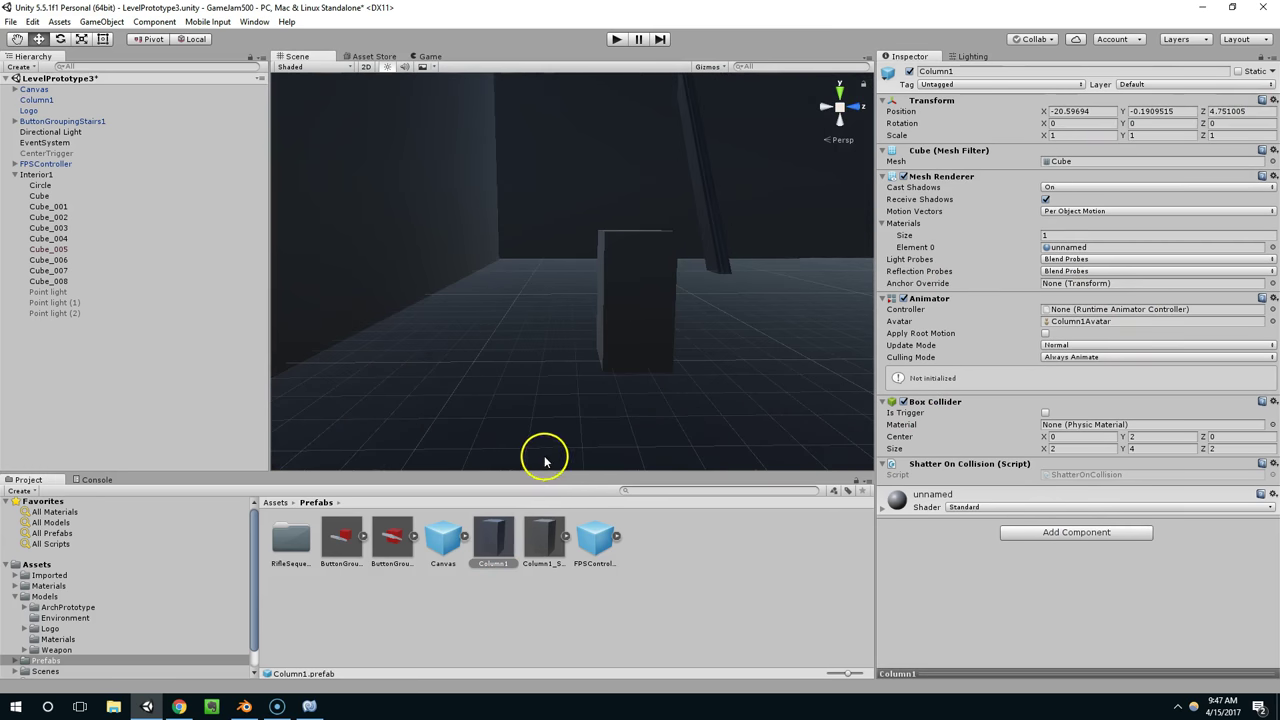
right_click_drag(544, 461, 543, 451)
left_click_drag(486, 543, 714, 356)
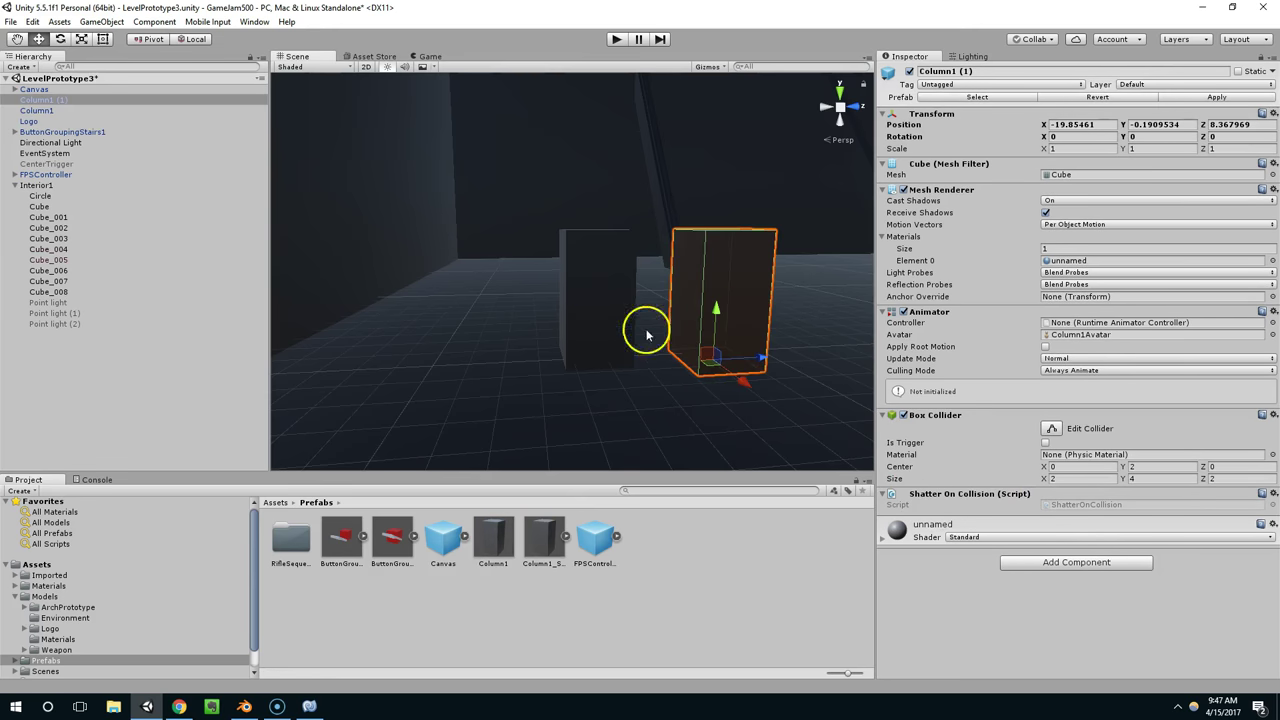
left_click(622, 294)
left_click(734, 286)
- Declare a public GameObject variable named replacement above OnCollisionEnter in the ShatterOnCollision script and save it
left_click(310, 706)
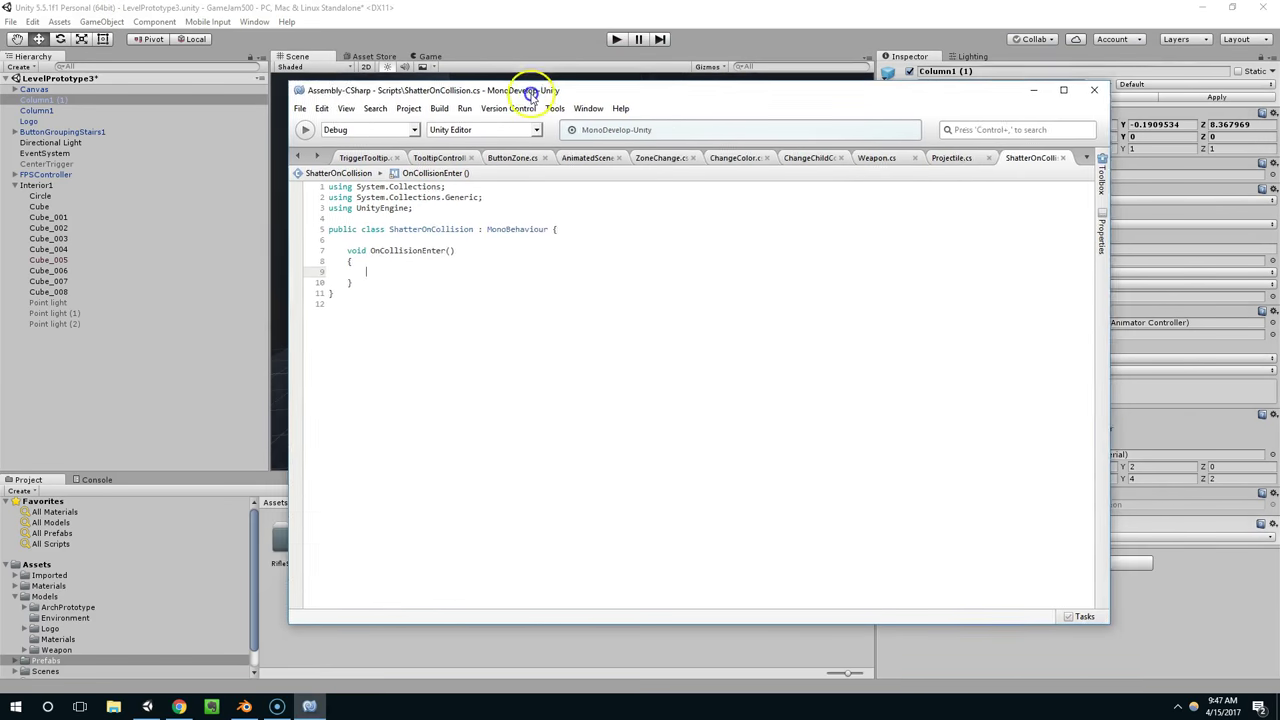
left_click_drag(529, 89, 527, 126)
left_click(426, 272)
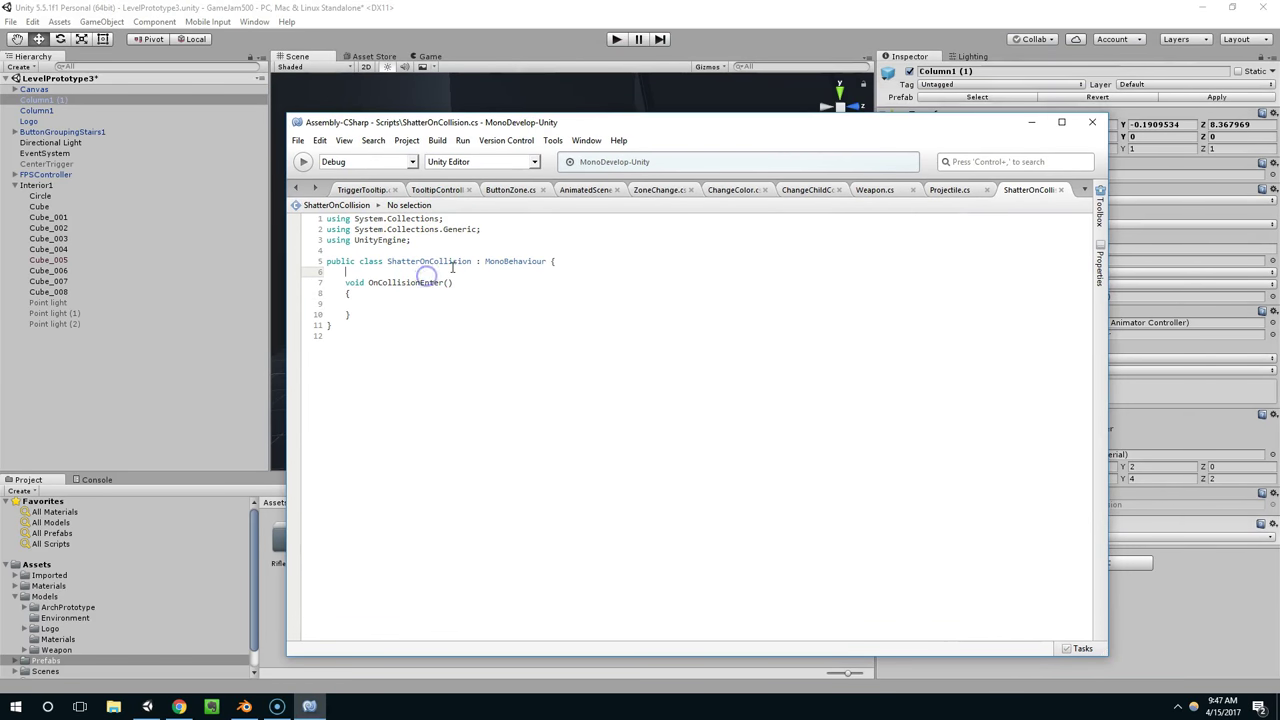
key("Return")
key("Return")
left_click_drag(497, 116, 908, 154)
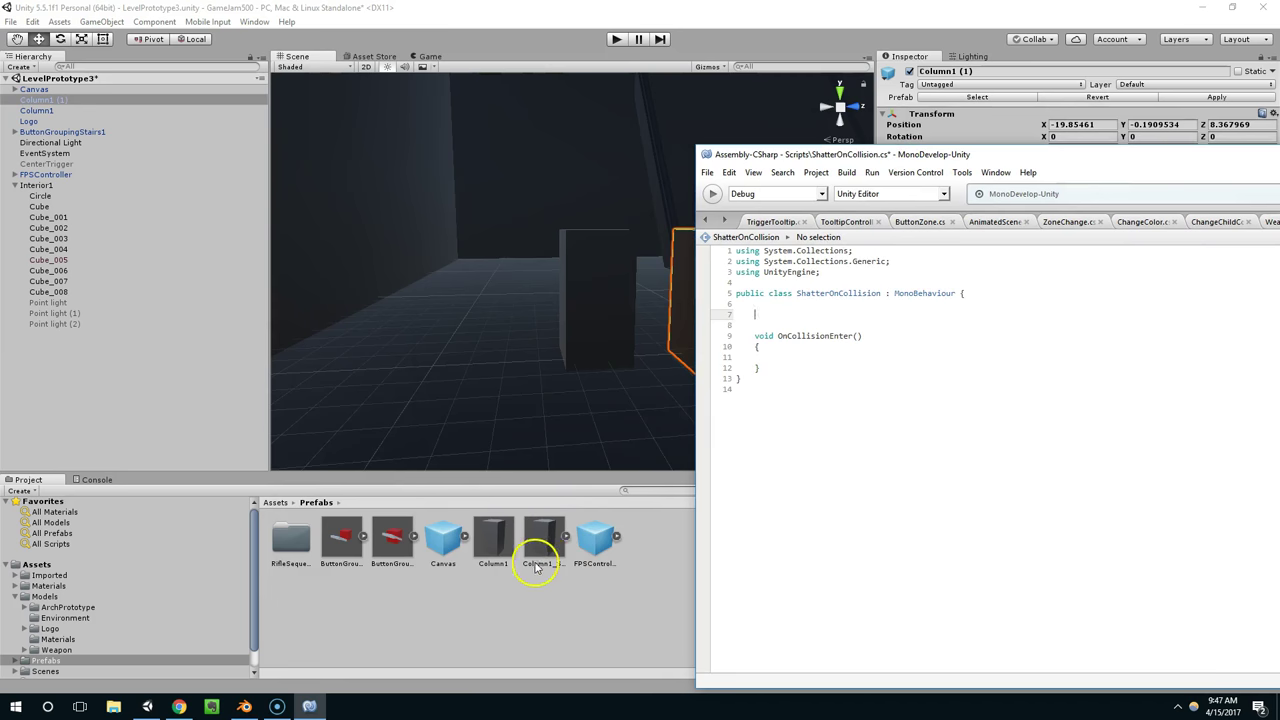
left_click_drag(788, 158, 493, 133)
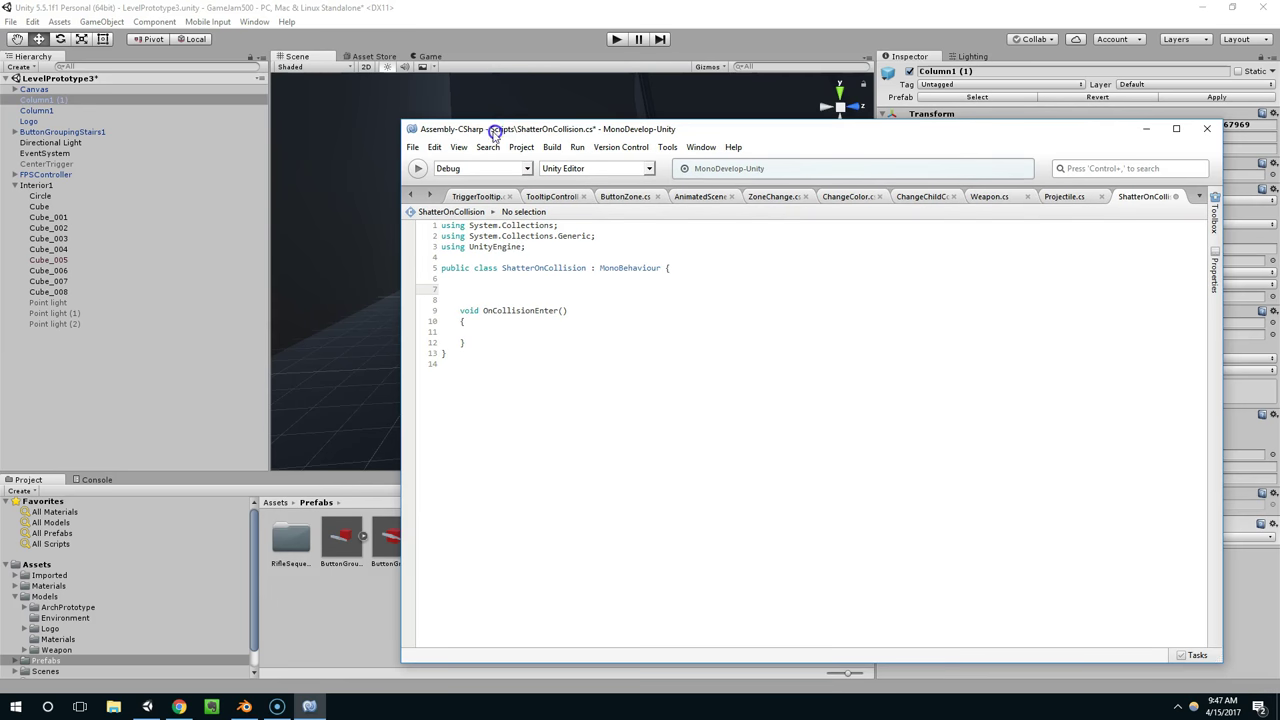
type("public GameObject replacement;")
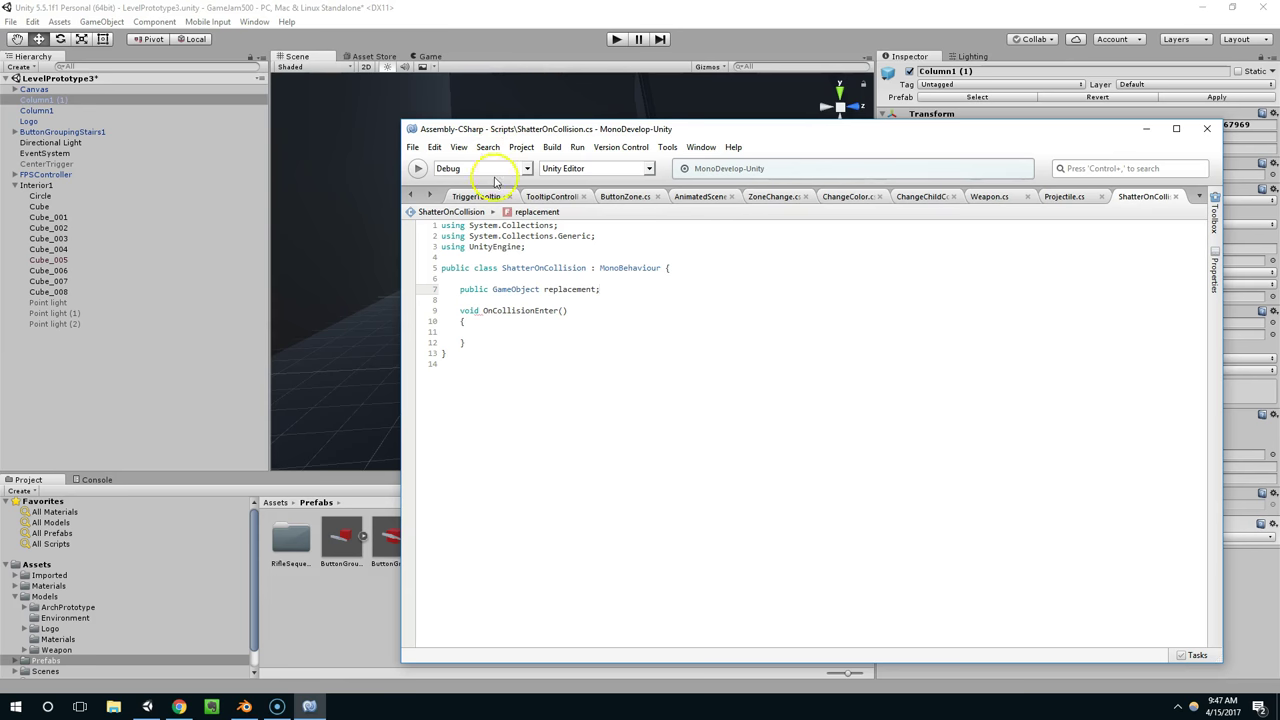
- Assign Column1_Shattered as the Replacement in the Column1 prefab's Shatter On Collision script and check both scene columns for it
left_click(490, 27)
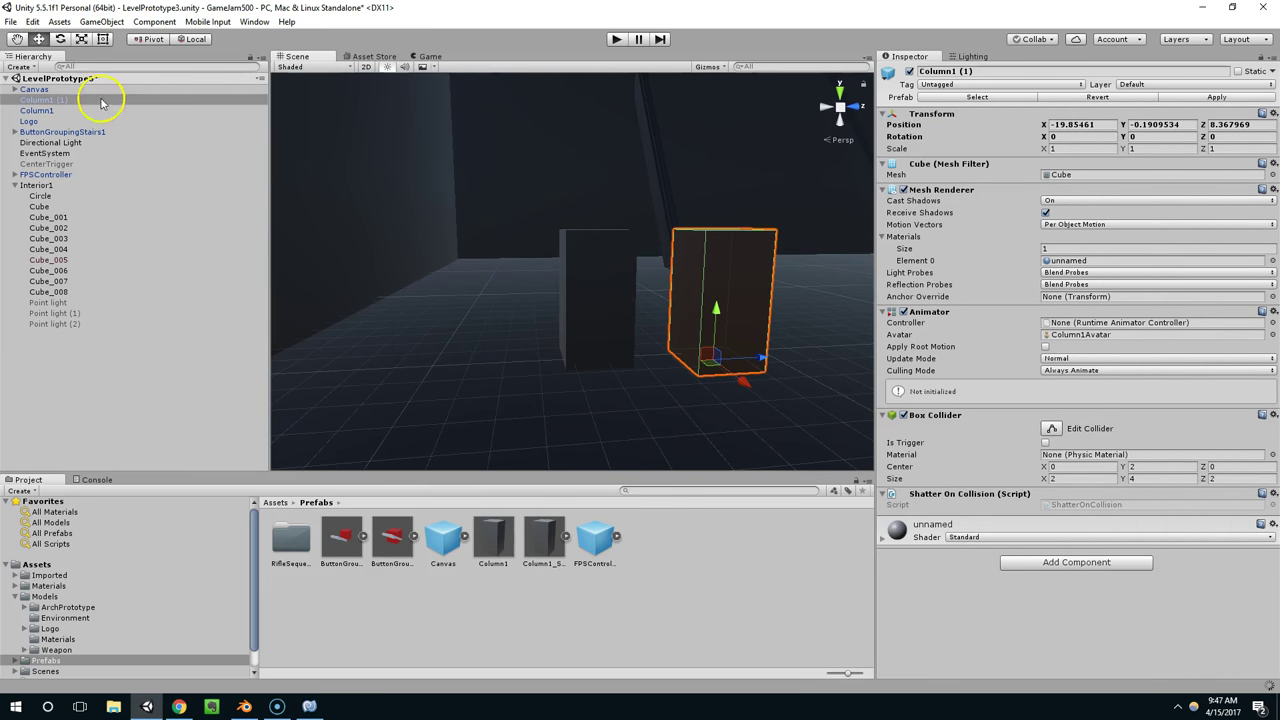
left_click(494, 545)
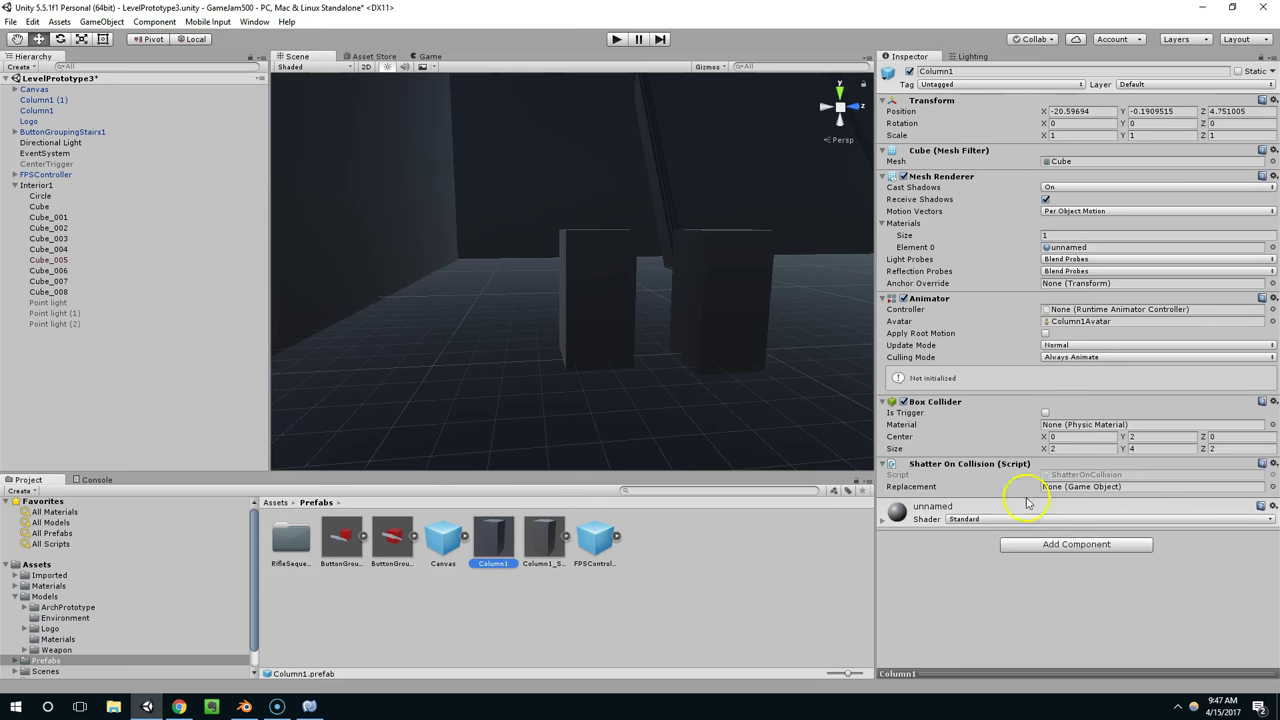
left_click_drag(546, 533, 1112, 492)
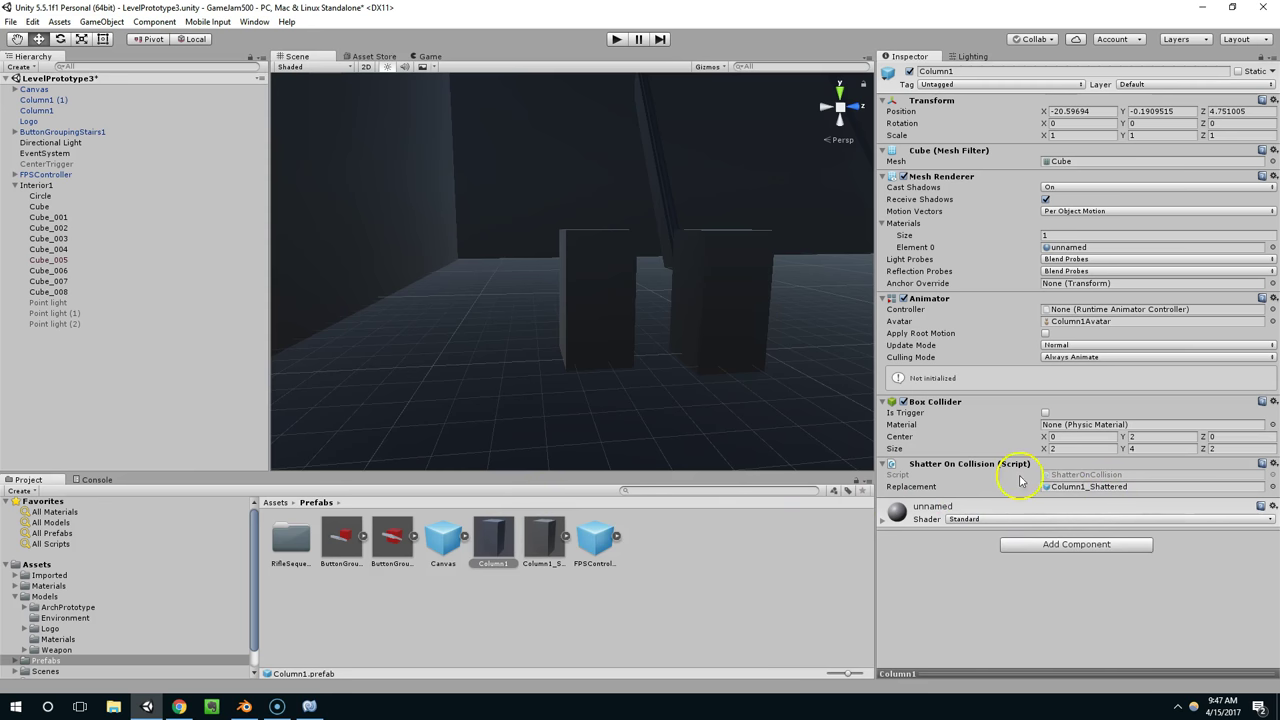
left_click(608, 292)
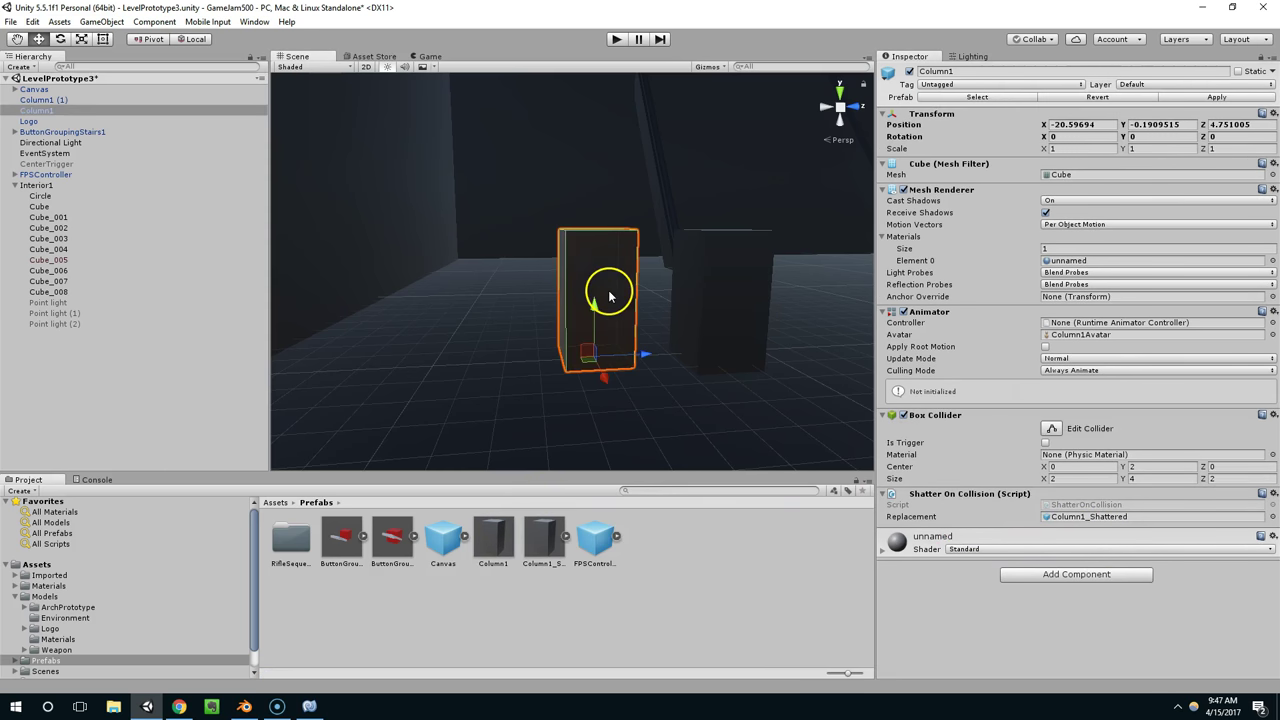
left_click(777, 278)
left_click(710, 278)
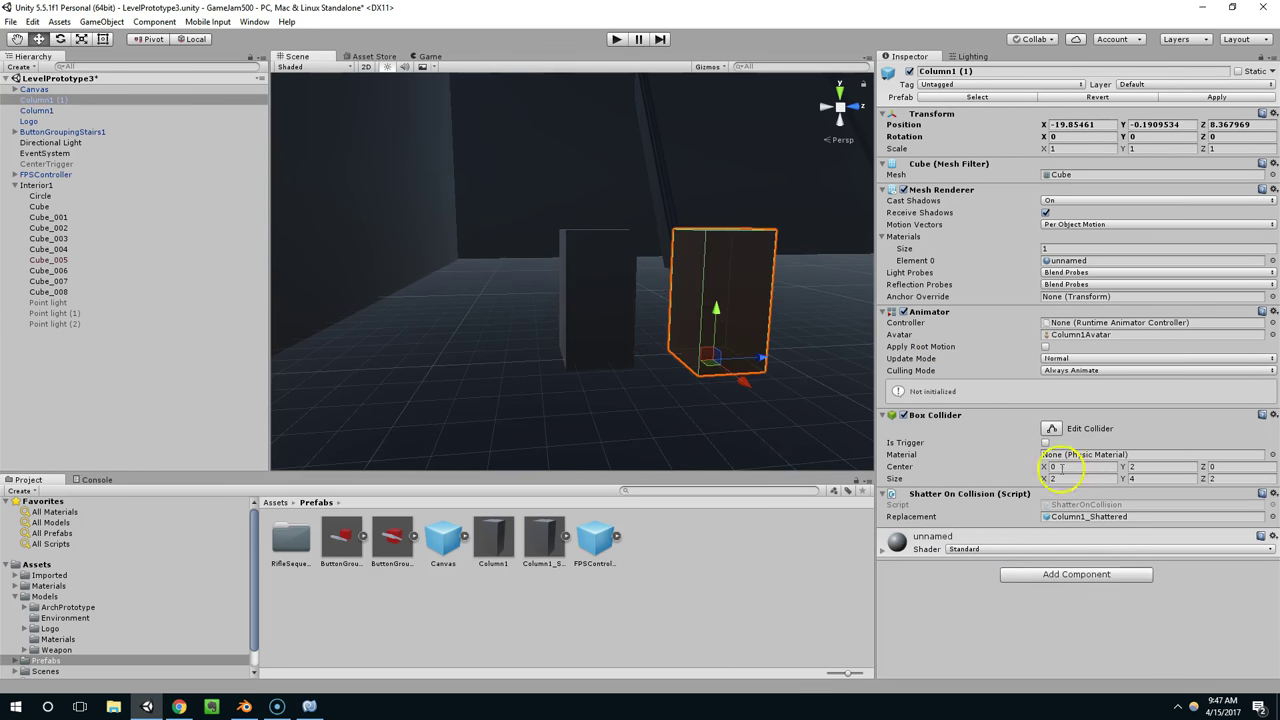
left_click(585, 250)
left_click(773, 287)
left_click(716, 278)
- In OnCollisionEnter of the ShatterOnCollision script, instantiate replacement at transform.position with transform.rotation
left_click(309, 706)
left_click(555, 330)
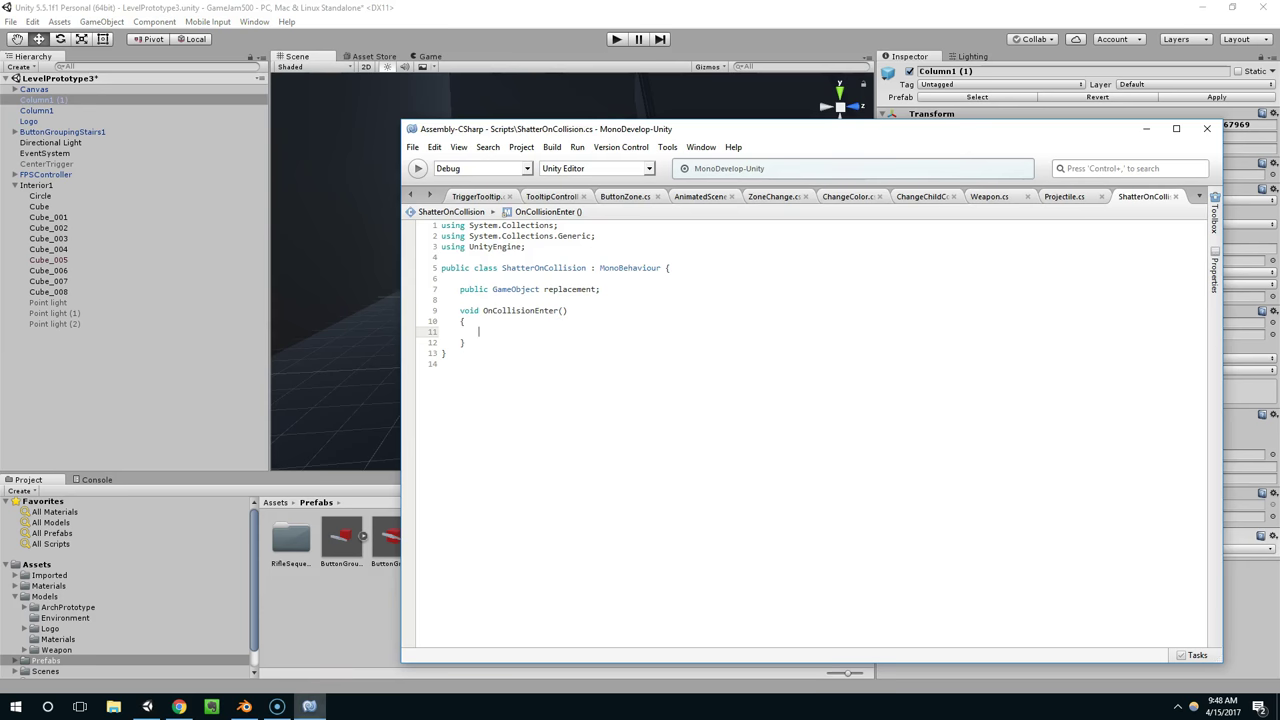
type("GameObject.Instantiate(")
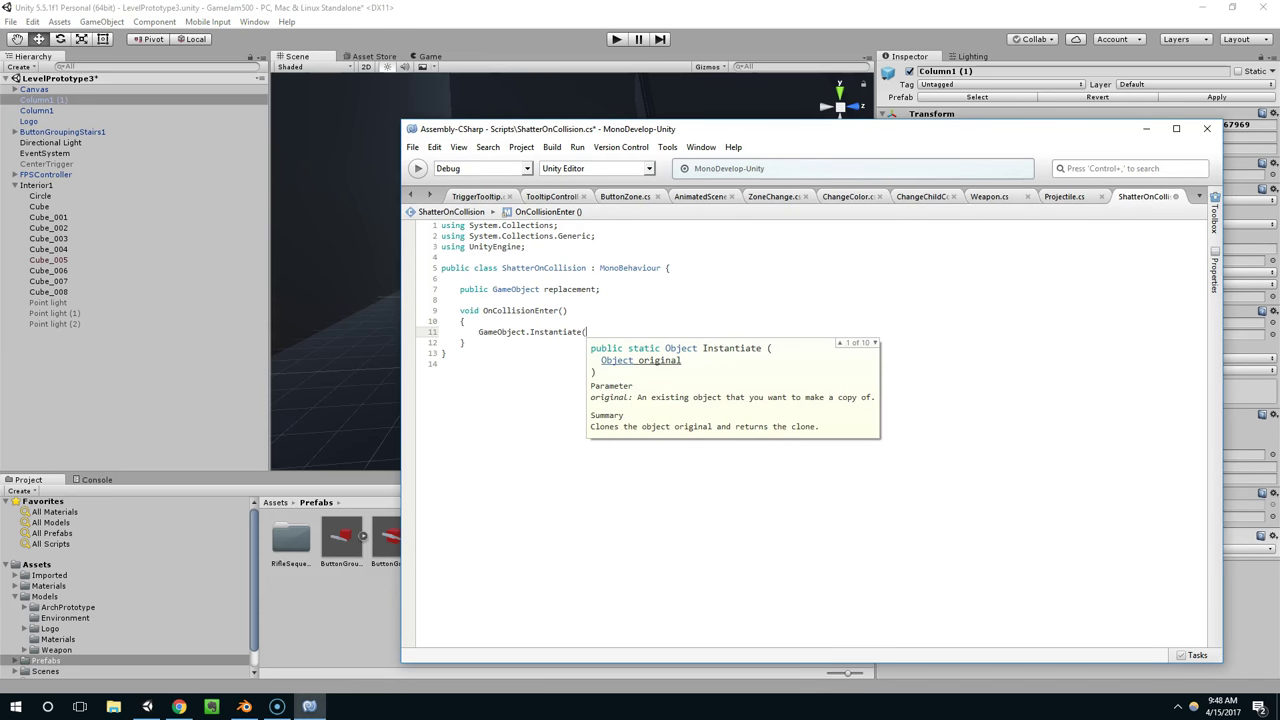
type("replacemel")
key("BackSpace")
key("BackSpace")
key("BackSpace")
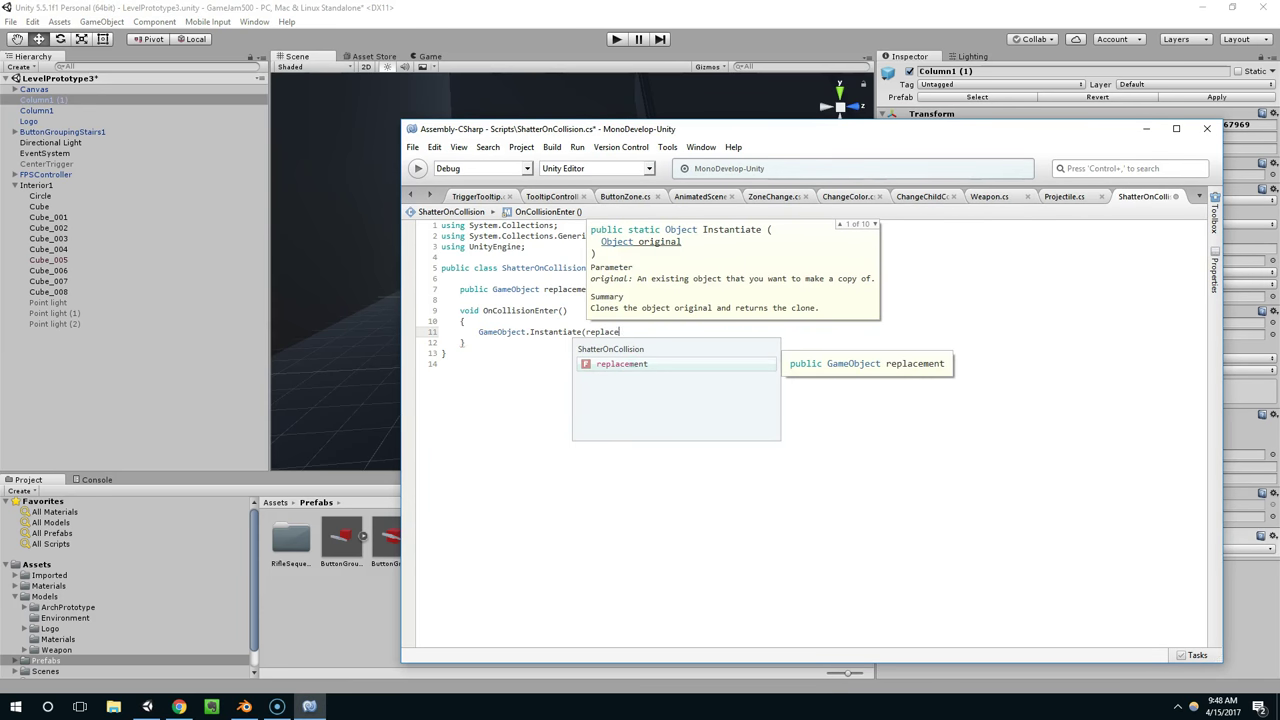
type("ment,")
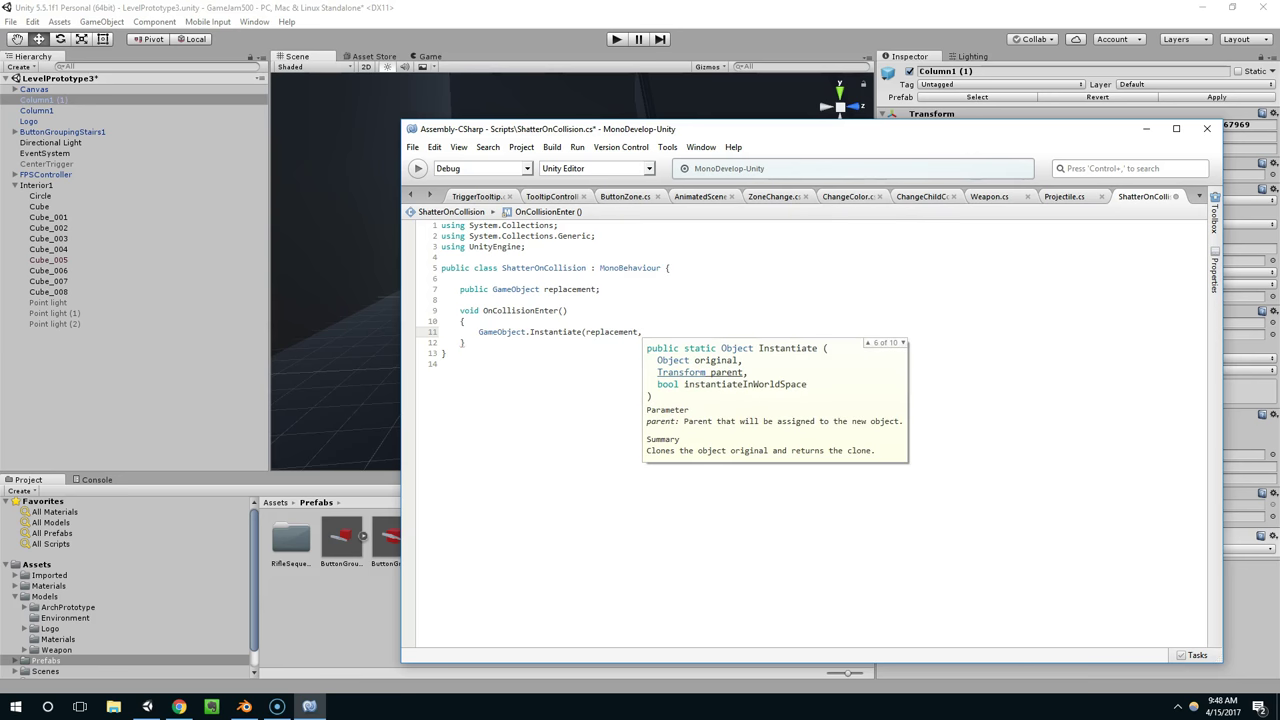
key("Up")
key("Down")
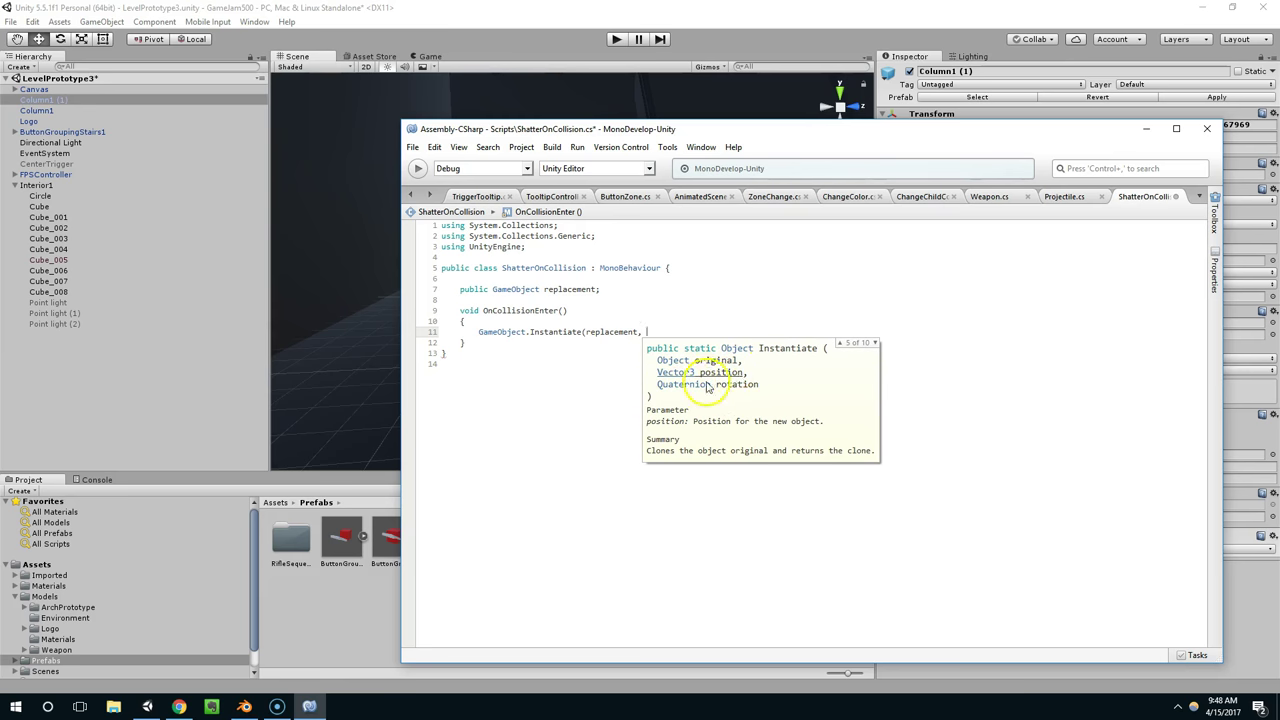
type("tr")
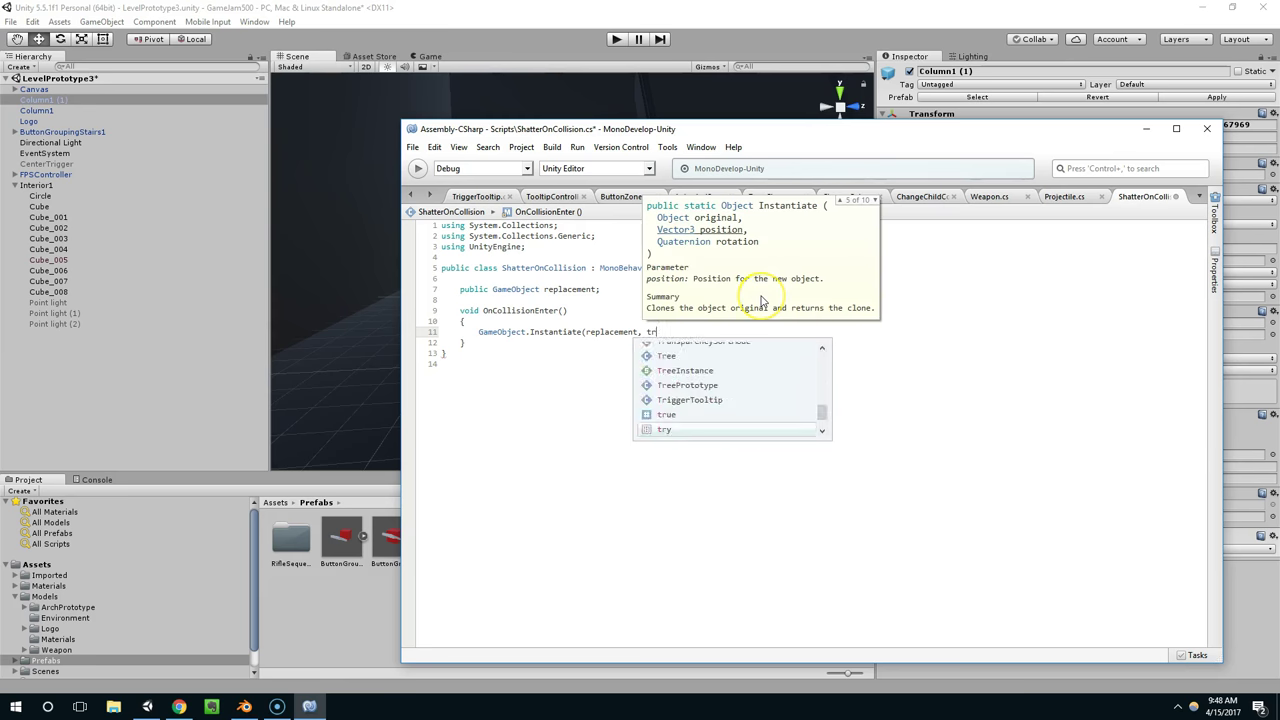
type("ansform.position, transform.rotation);")
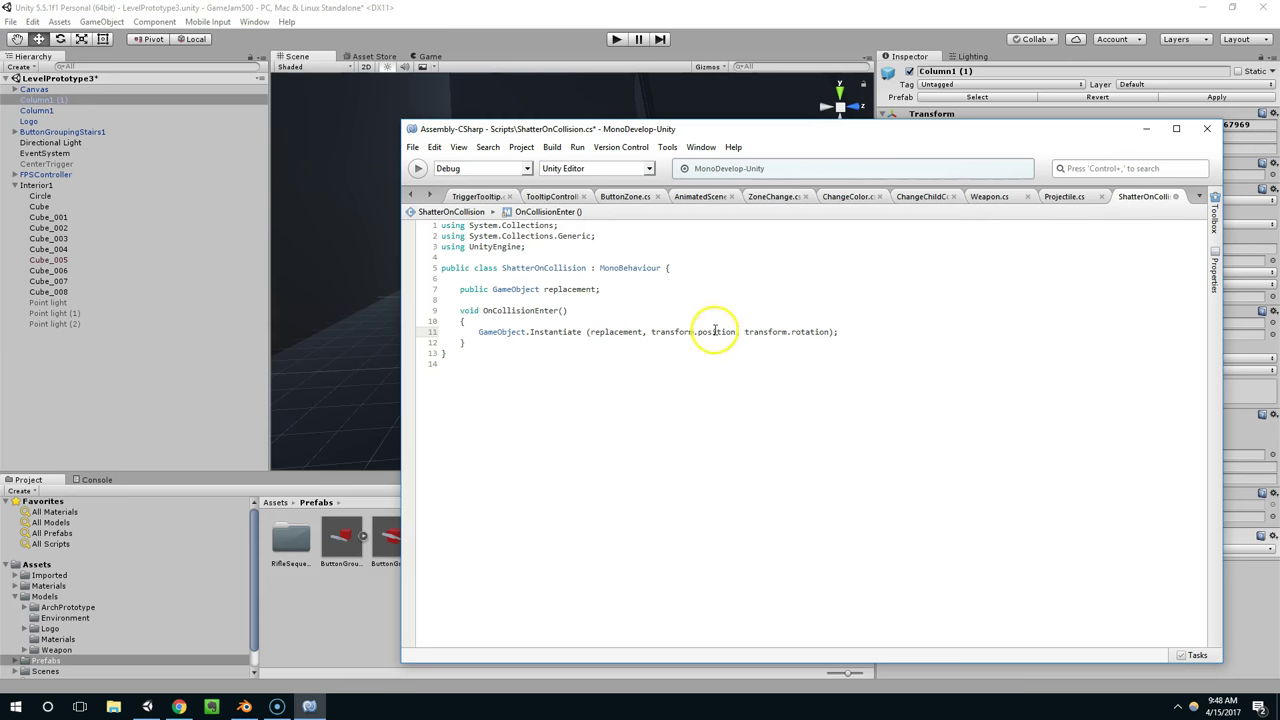
left_click_drag(650, 332, 733, 333)
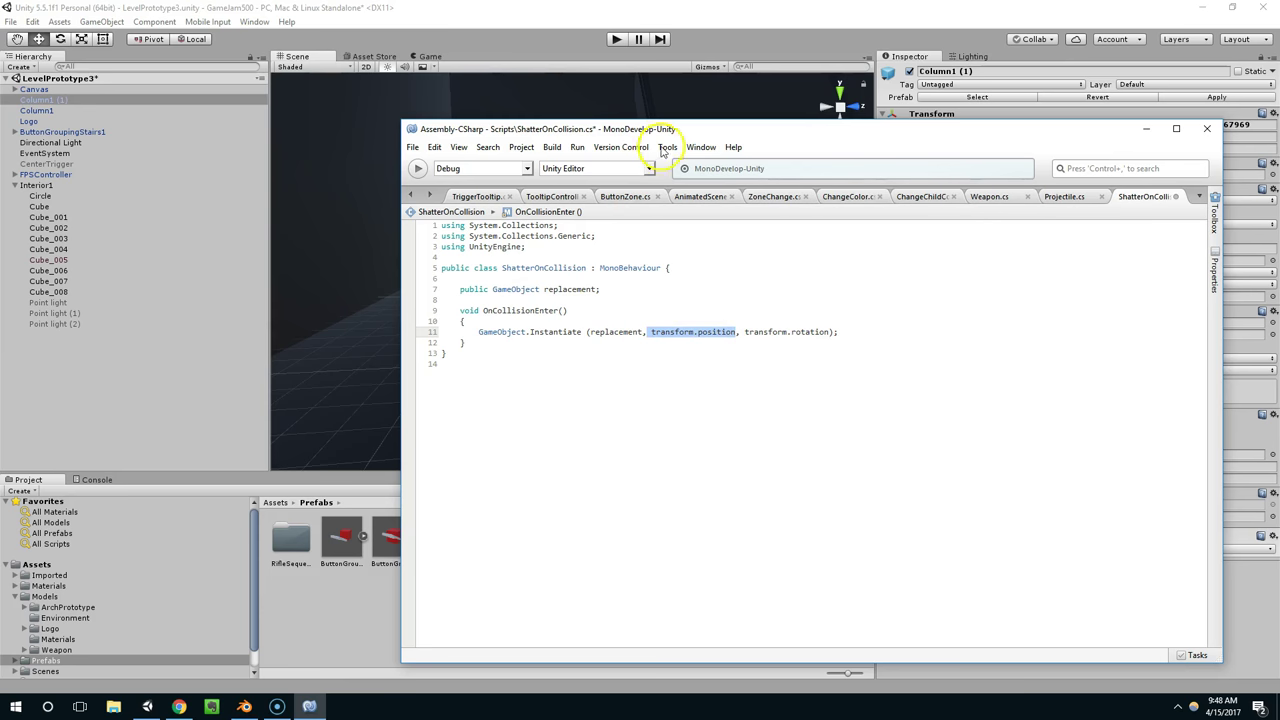
- Add Destroy (gameObject); below the Instantiate call in OnCollisionEnter
left_click(916, 335)
type("Destroy (gameO")
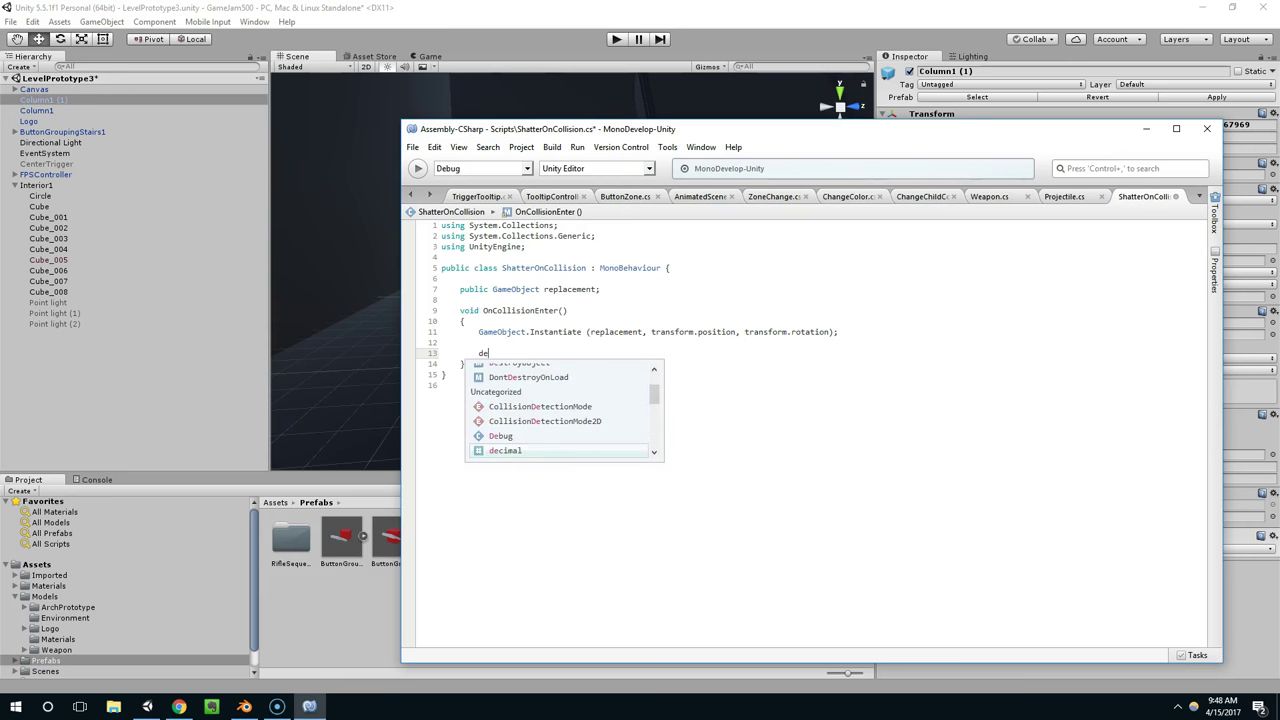
type("bject);")
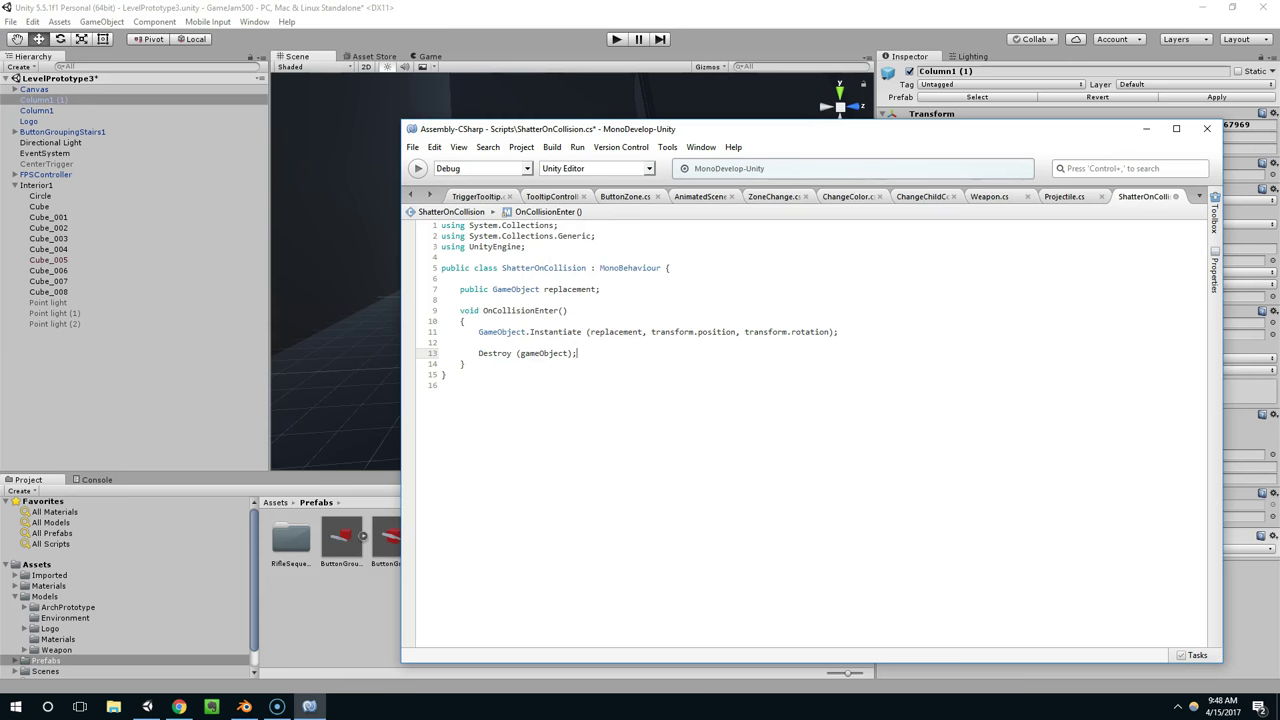
- Run the game in Unity and shoot at the two columns to test the shattering
left_click(555, 22)
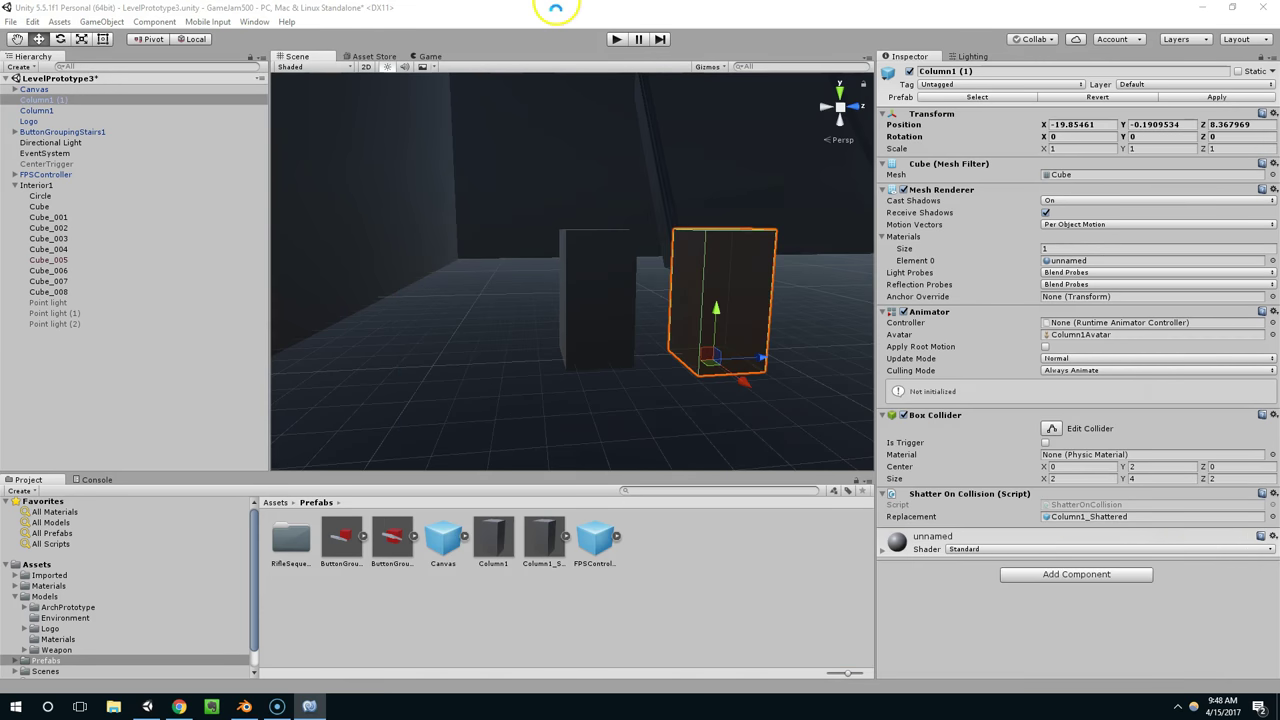
left_click(617, 40)
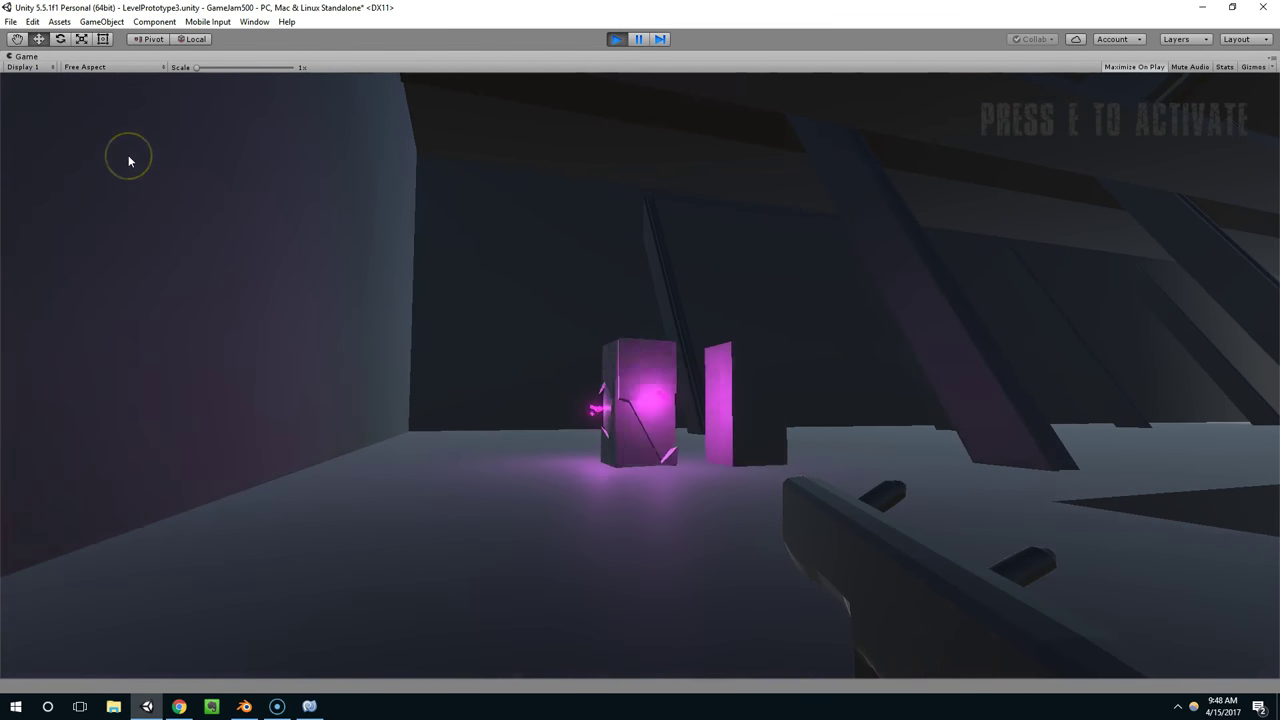
left_click(151, 157)
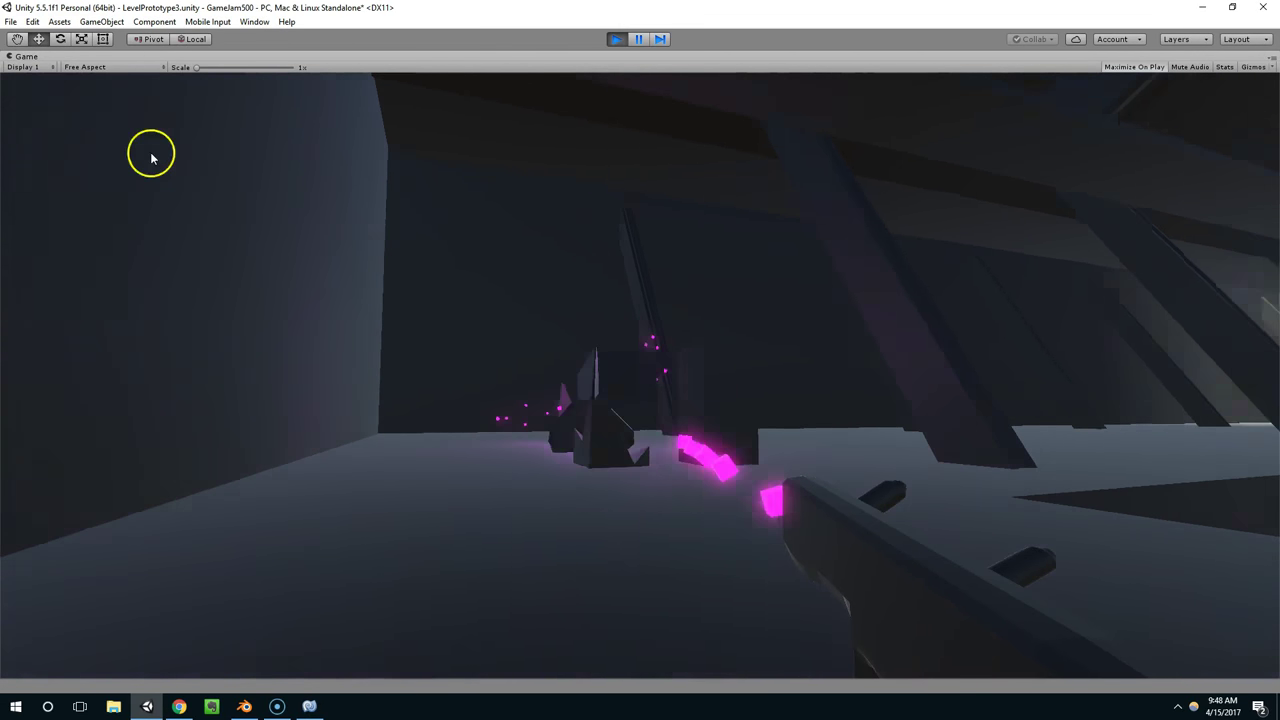
key("w")
left_click(128, 185)
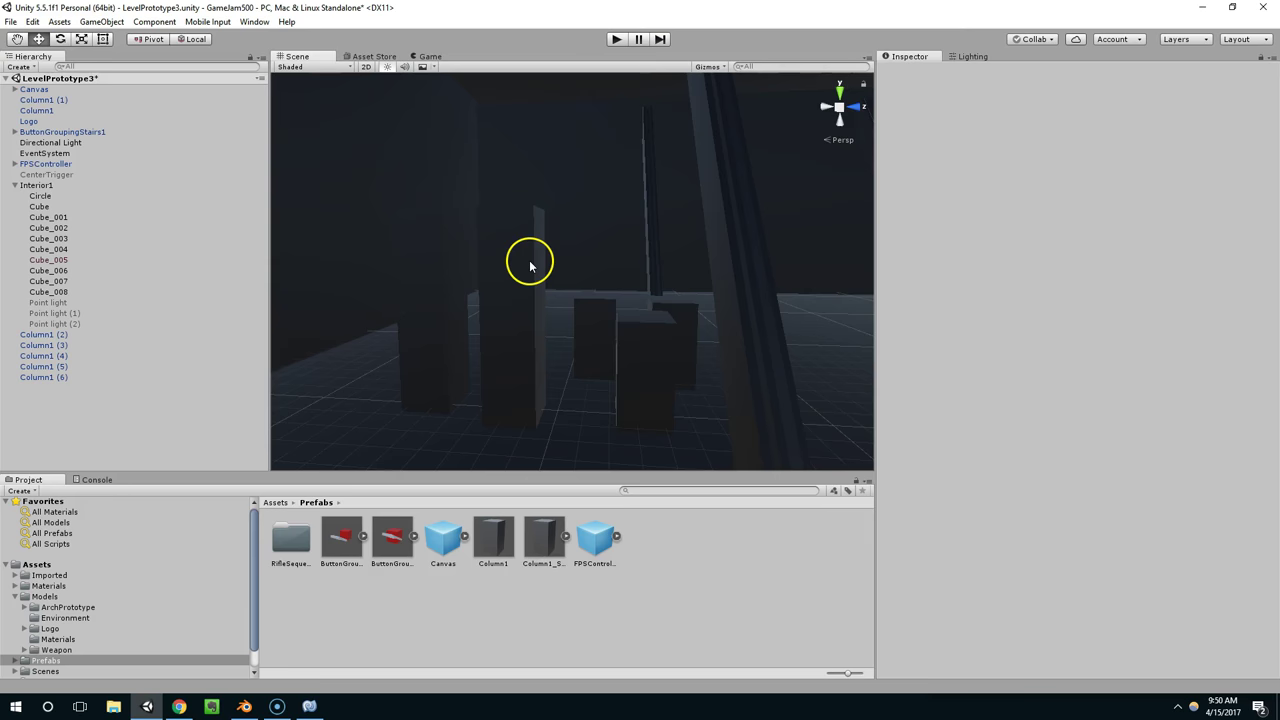
- Delete the extra column copies Column1 (2), (3), (5) and (6) from the scene
left_click(529, 260)
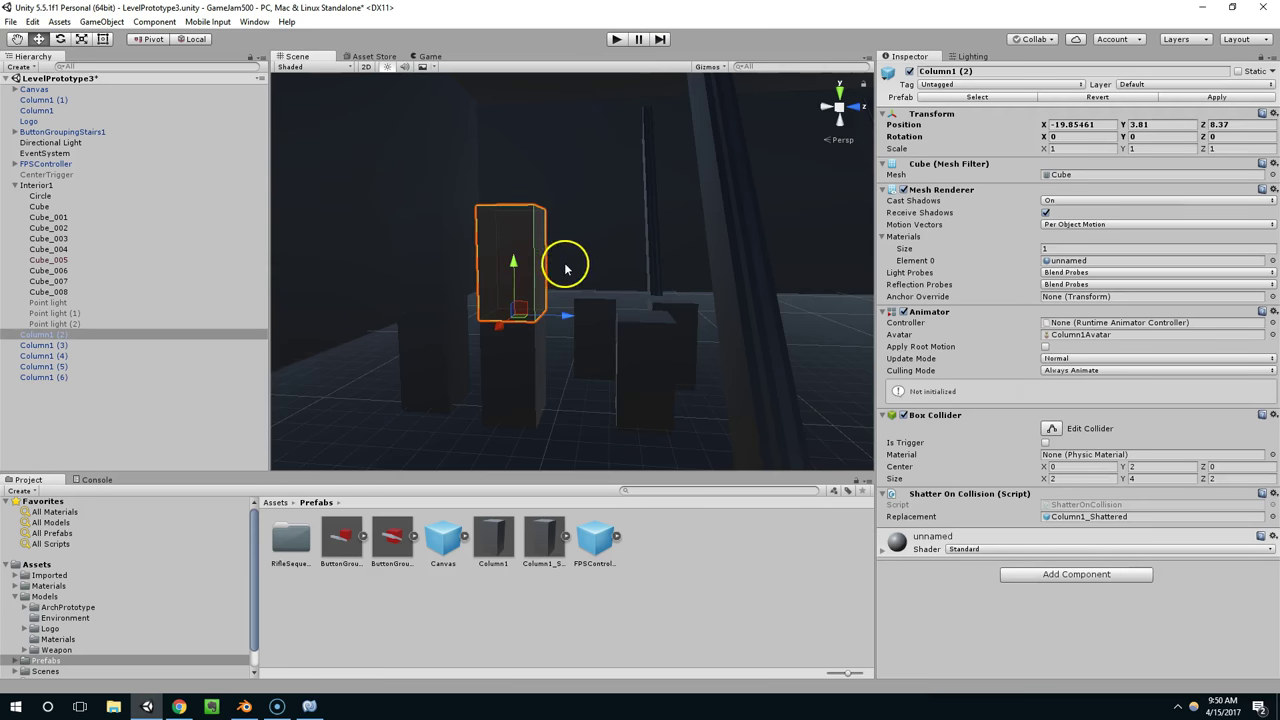
left_click_drag(563, 262, 642, 352)
key("Delete")
left_click(602, 324)
key("Delete")
left_click(423, 302)
key("Delete")
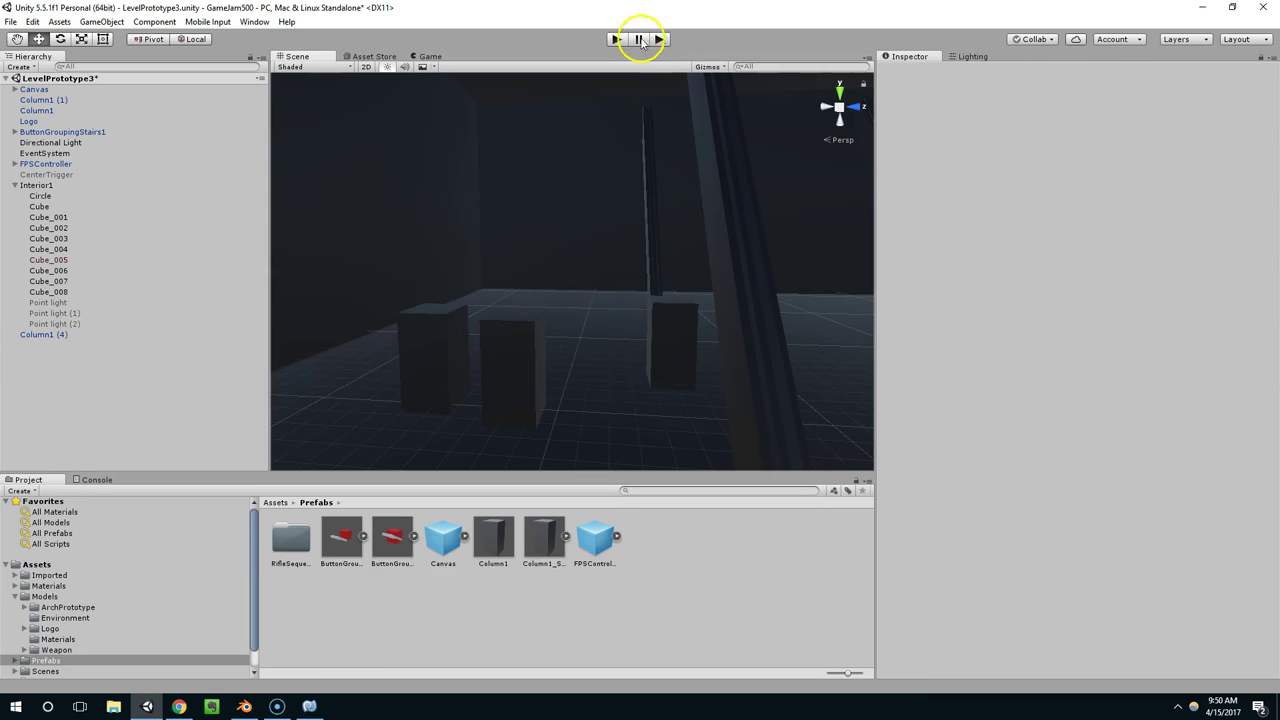
- Play-test the scene by walking up to the three remaining columns and shooting them, and stop the game
left_click(617, 40)
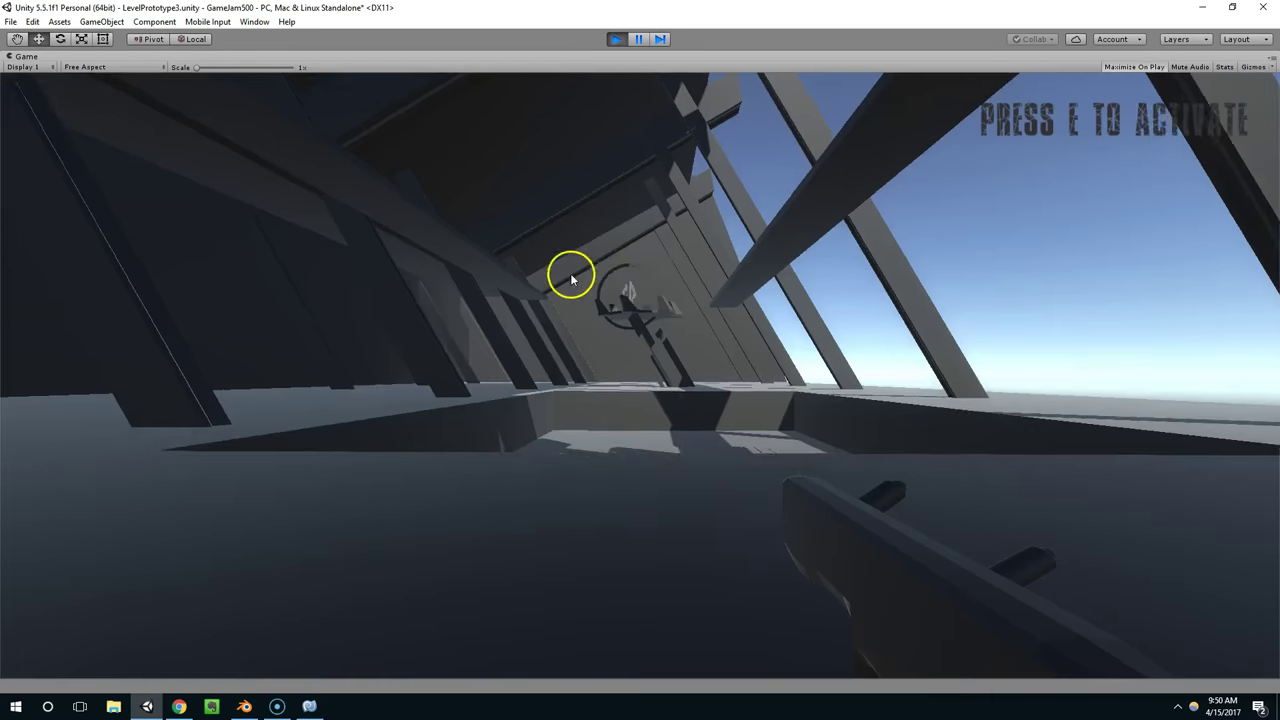
key("w")
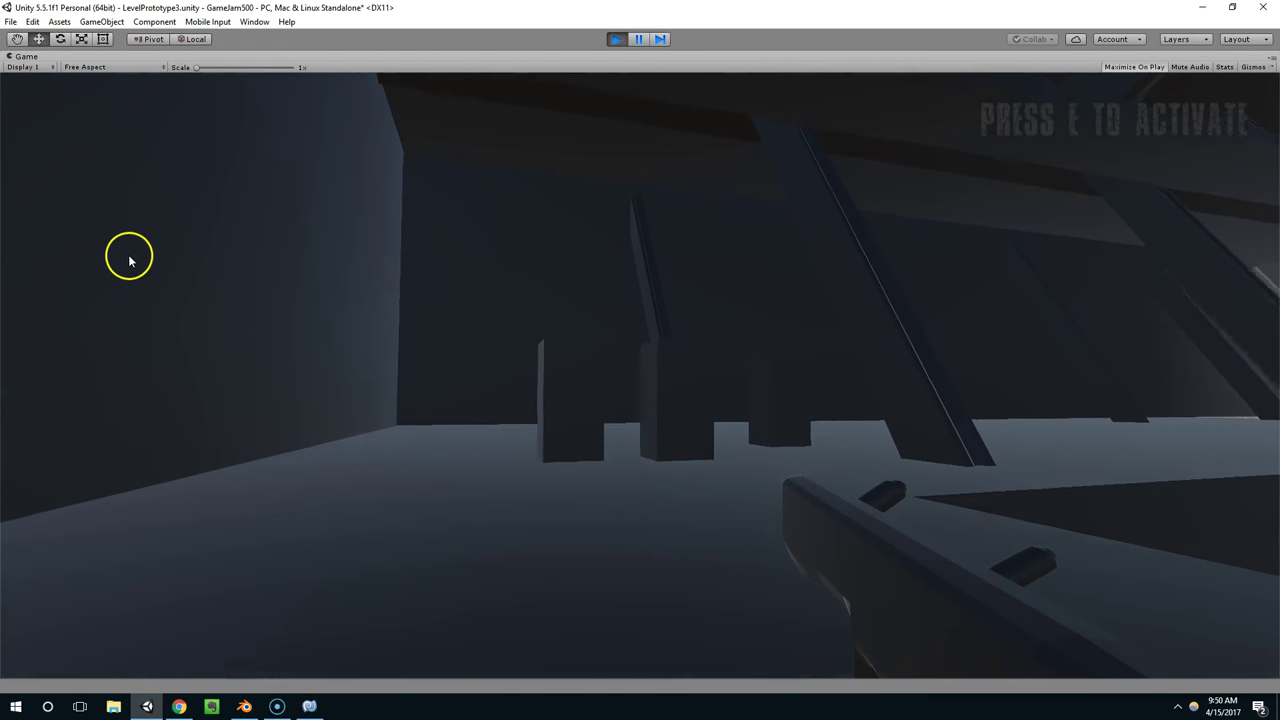
left_click(129, 256)
left_click(177, 263)
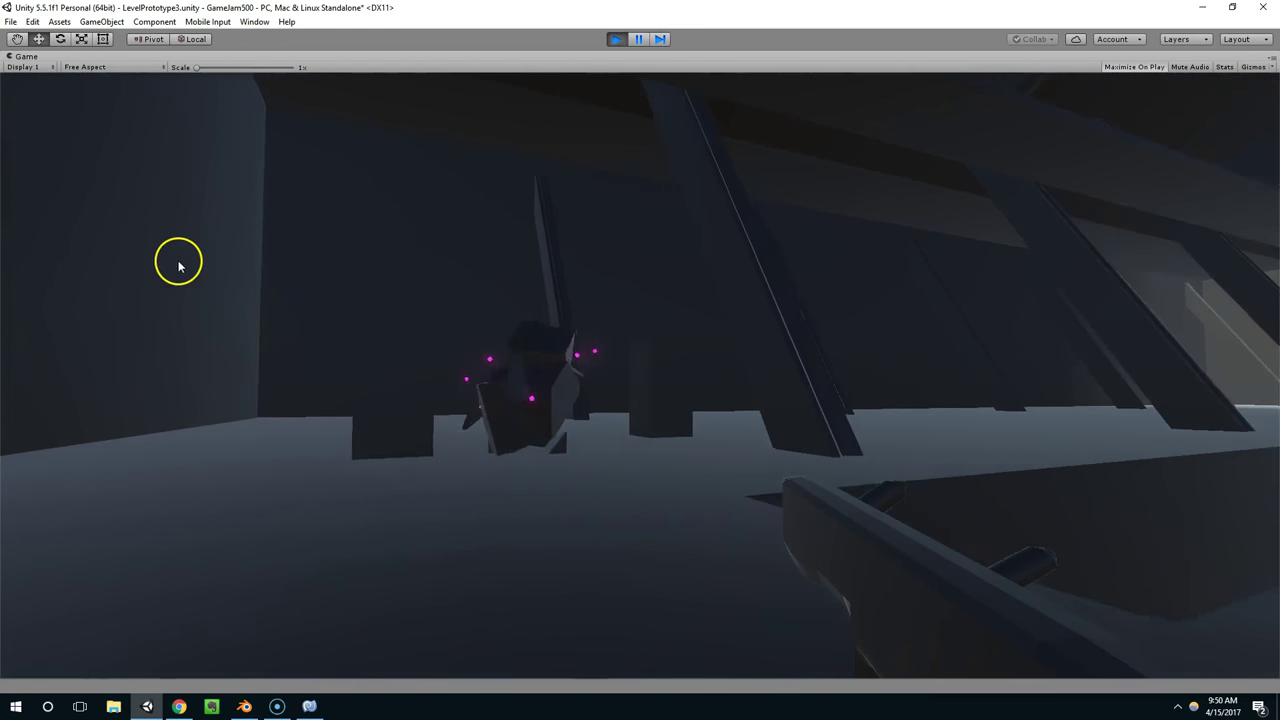
left_click(57, 217)
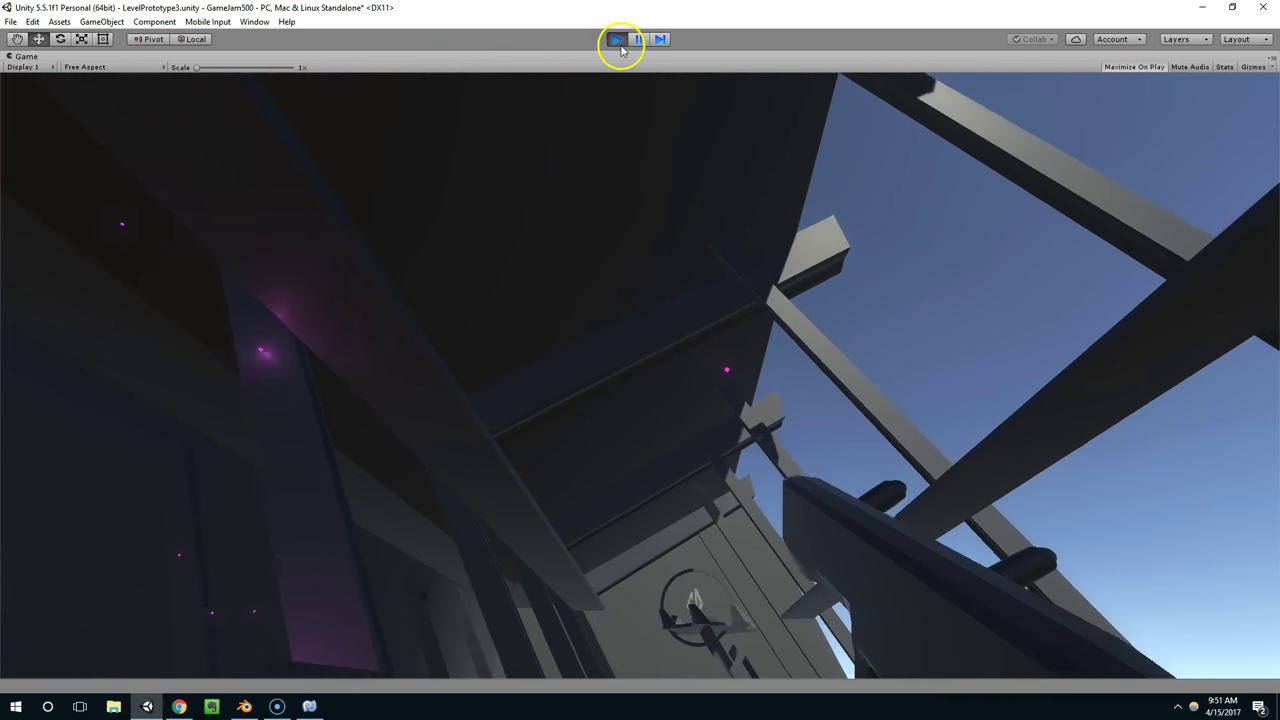
left_click(616, 39)
- Switch to MonoDevelop to review the replacement argument and Instantiate call in the ShatterOnCollision script, and return to Unity
left_click(309, 706)
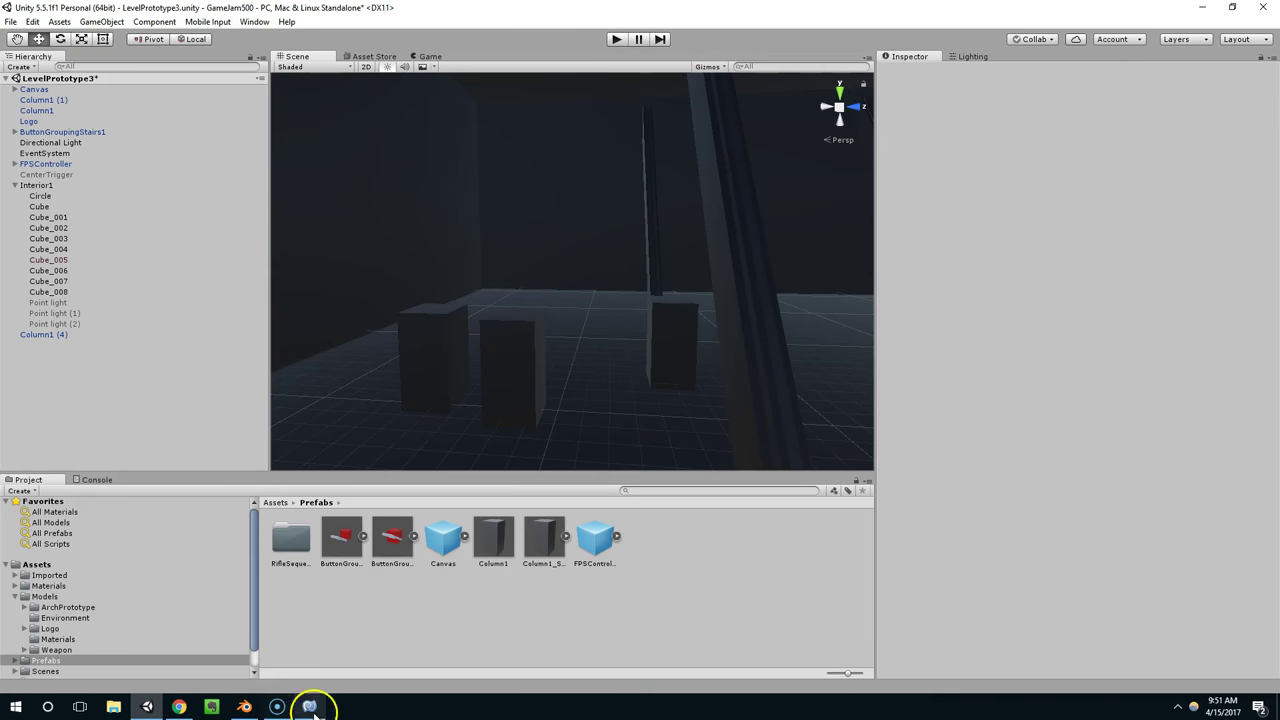
left_click_drag(1060, 159, 667, 118)
left_click(697, 278)
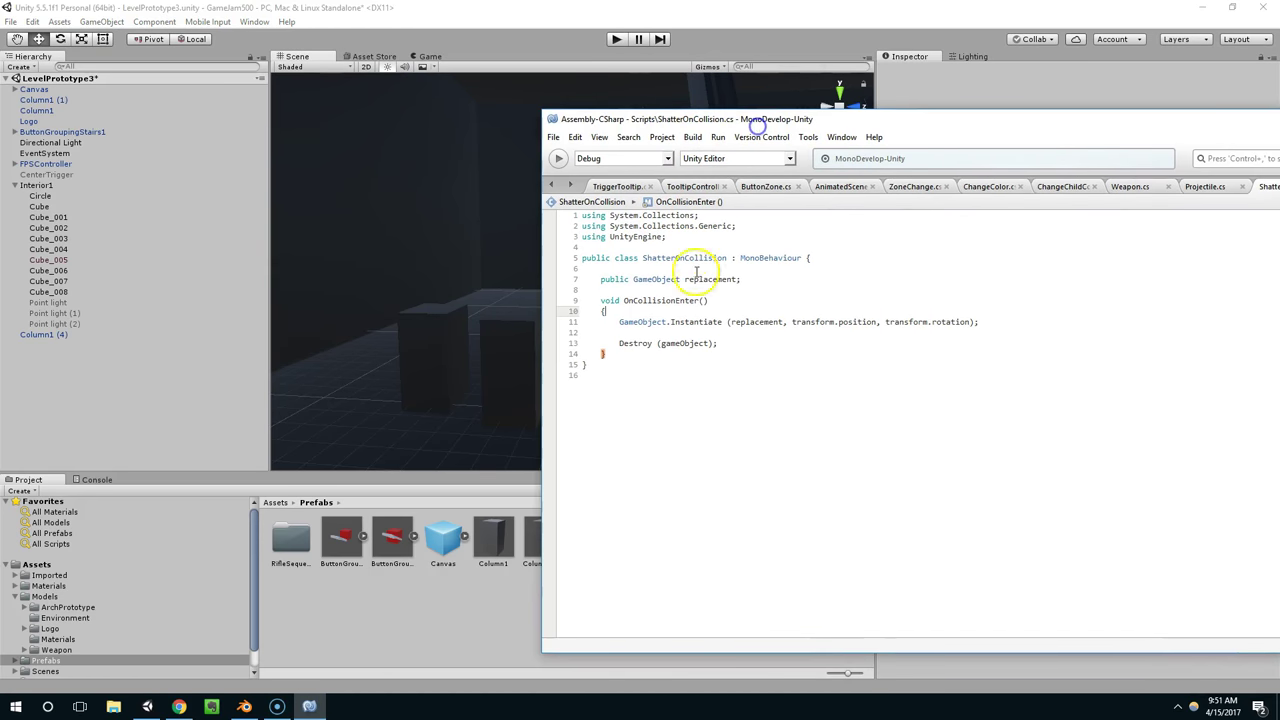
double_click(749, 321)
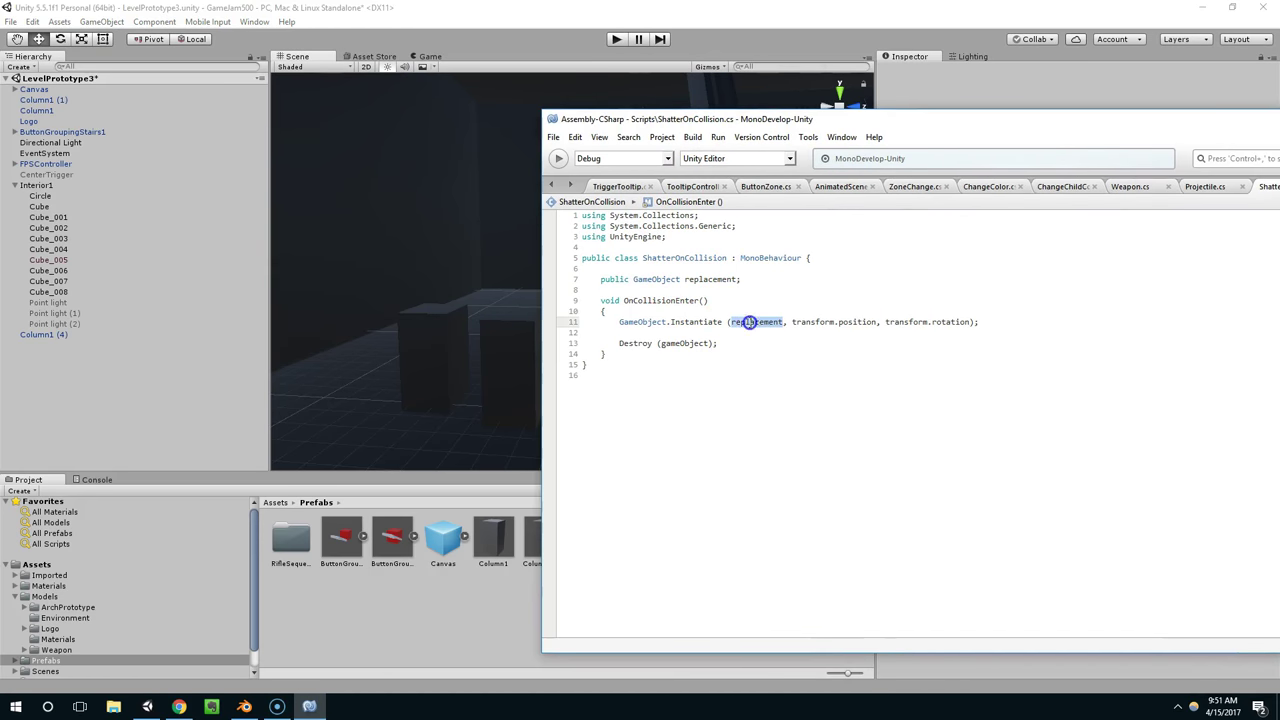
left_click_drag(861, 125, 678, 97)
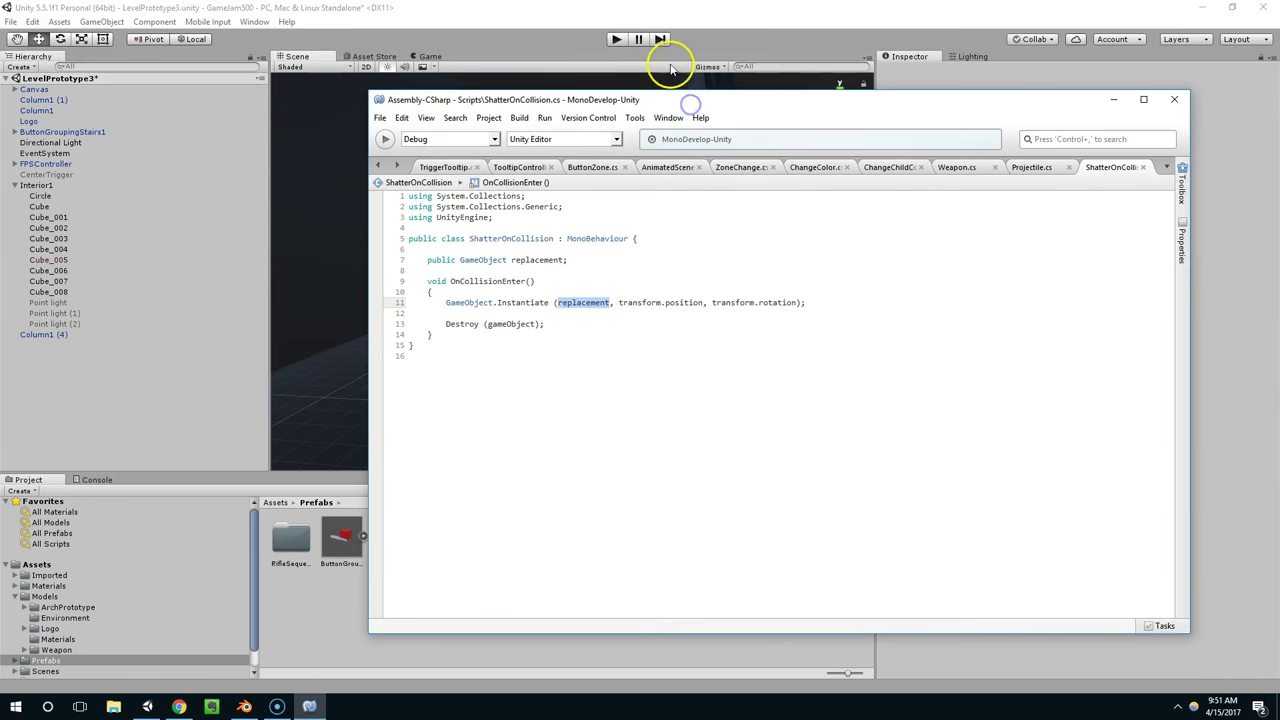
left_click(350, 372)
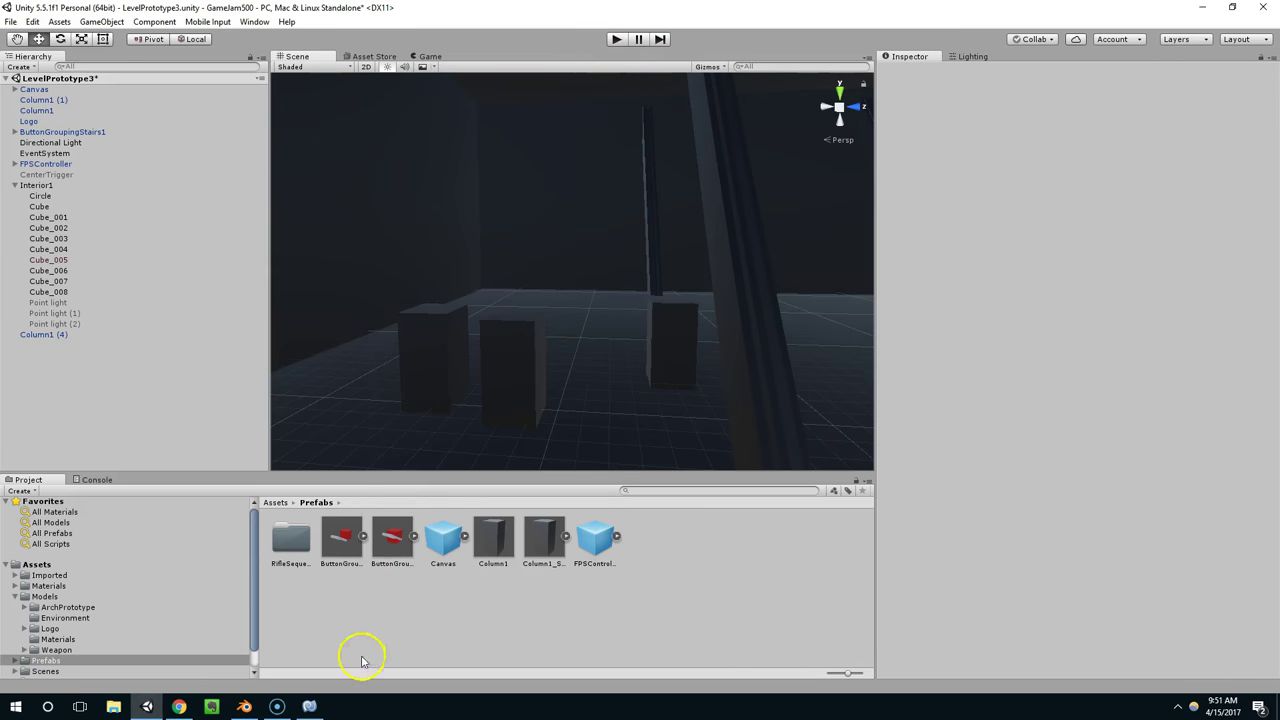
left_click(312, 704)
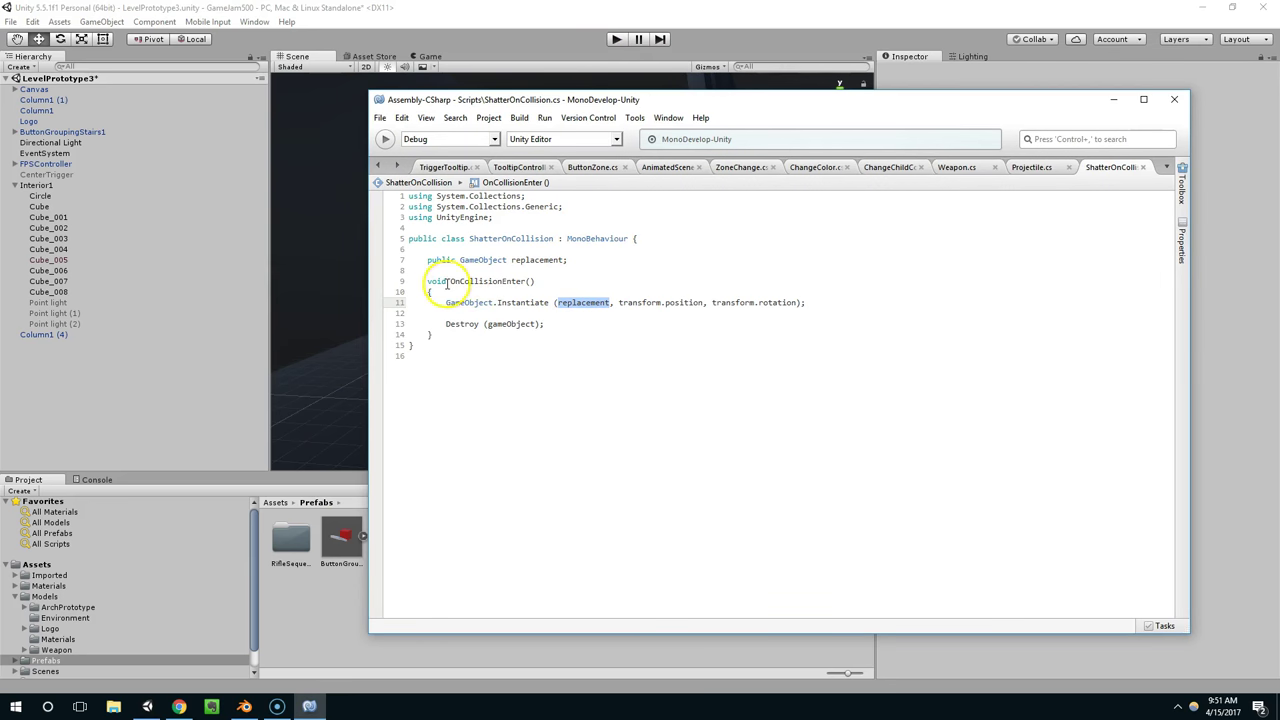
left_click_drag(583, 108, 563, 111)
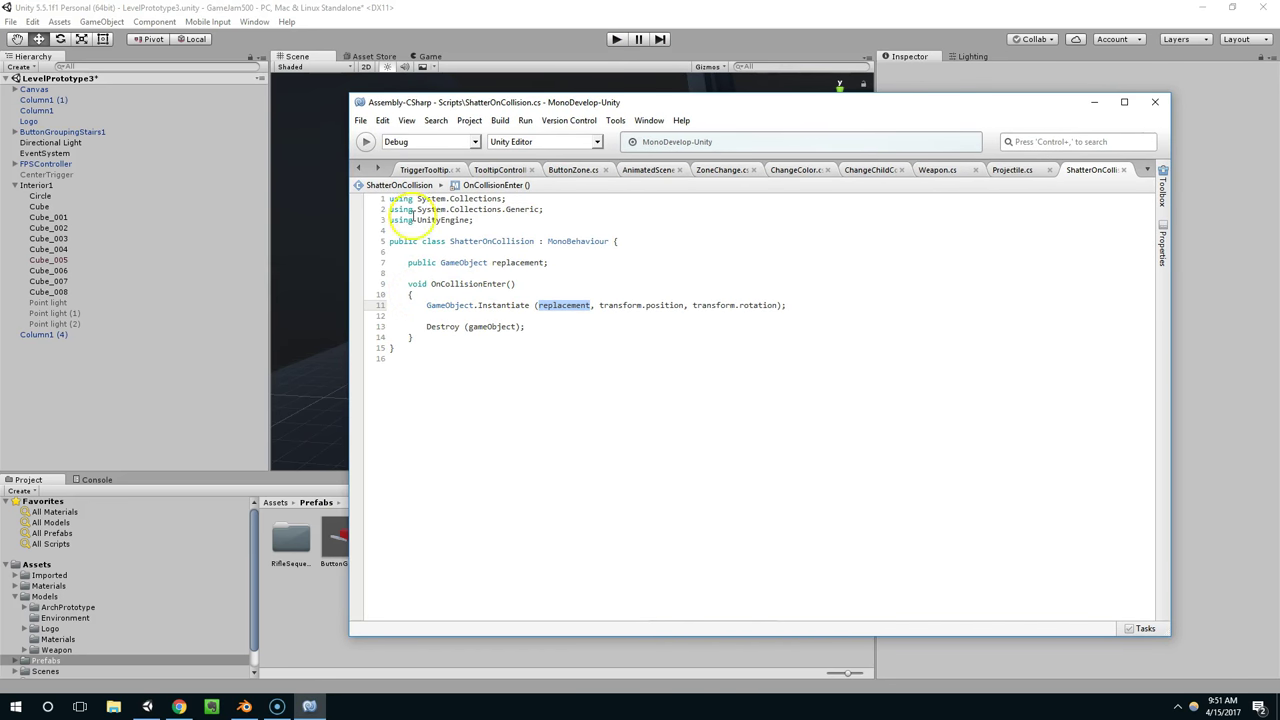
left_click(470, 305)
left_click(461, 10)
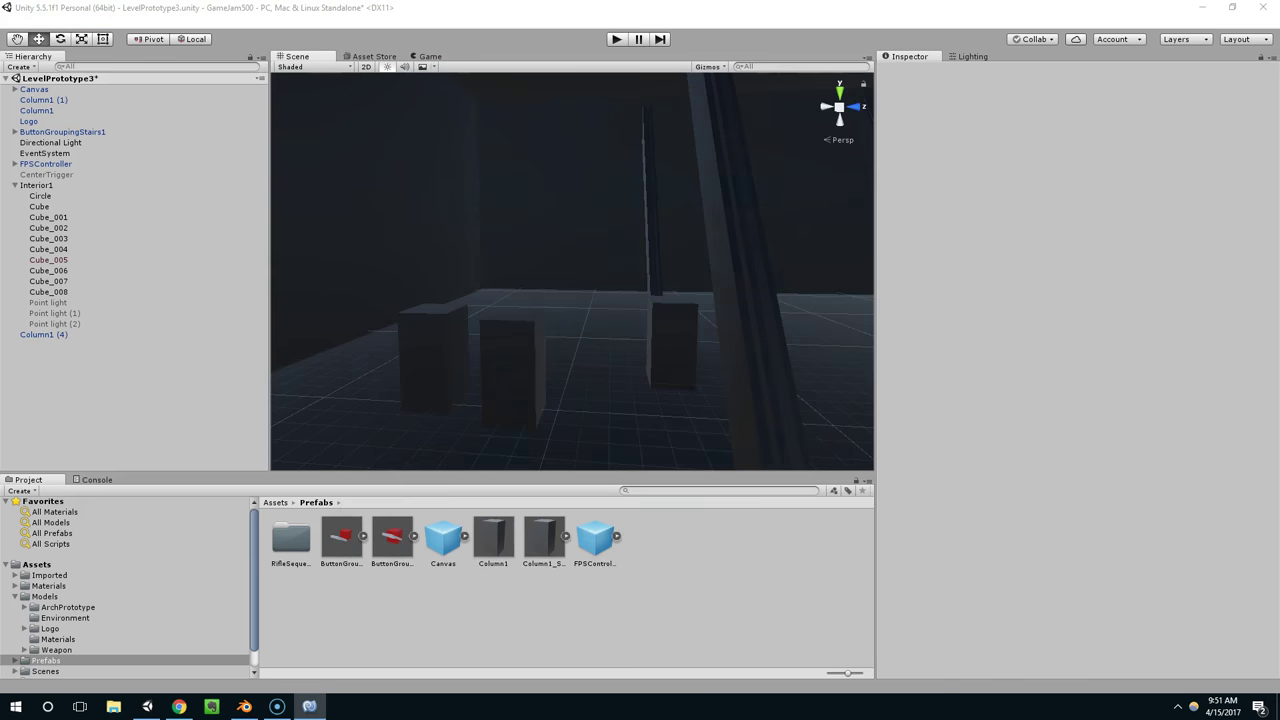
- Run the game again and shoot the columns from close range to examine how they break apart
left_click(616, 39)
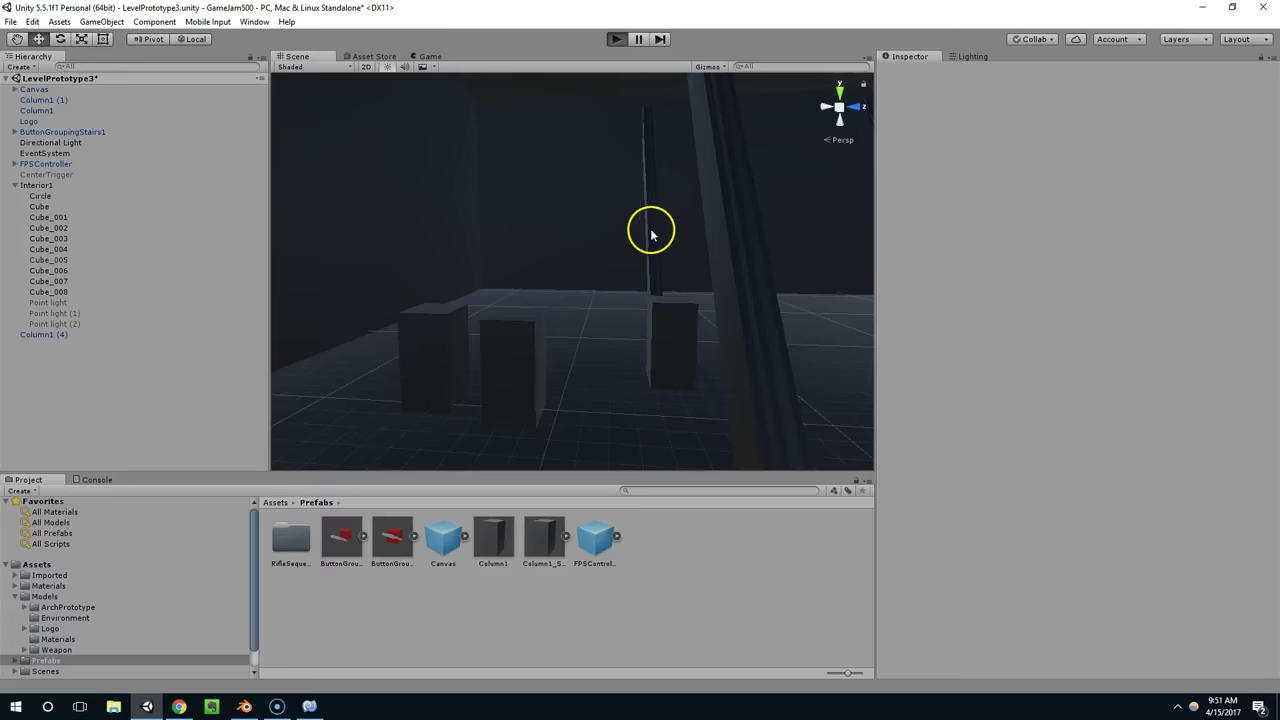
key("w")
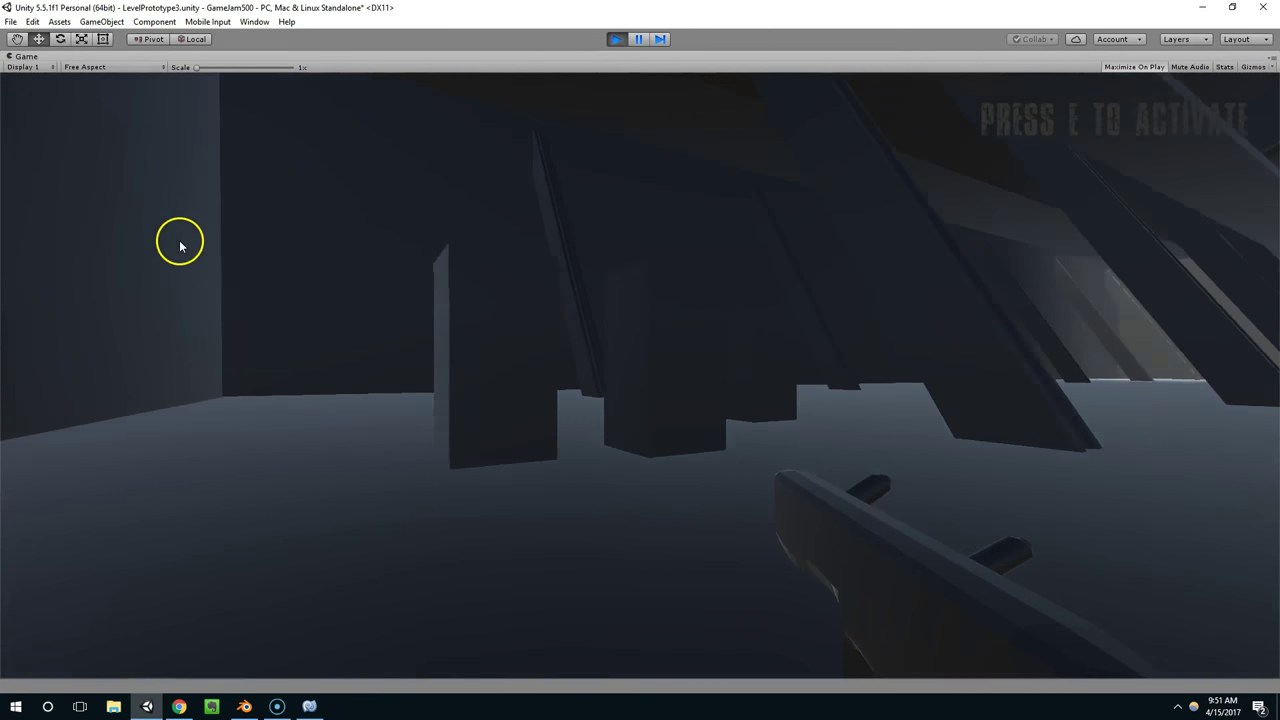
key("w")
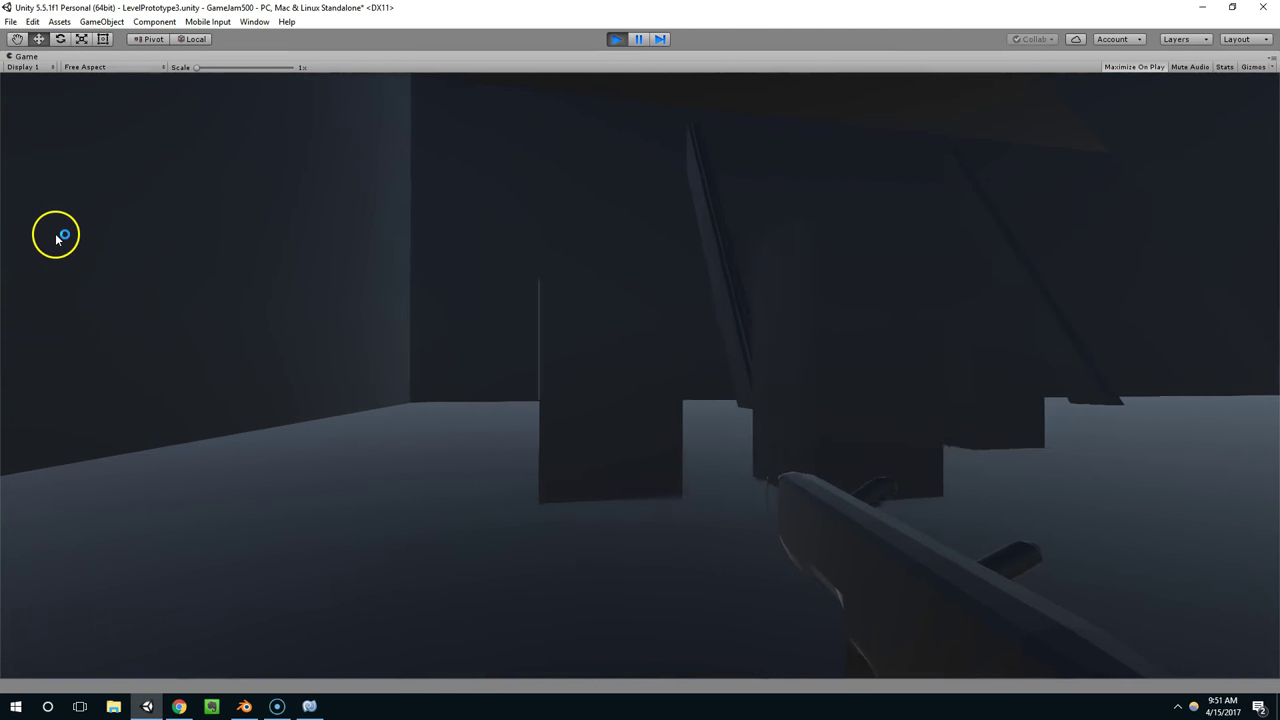
key("w")
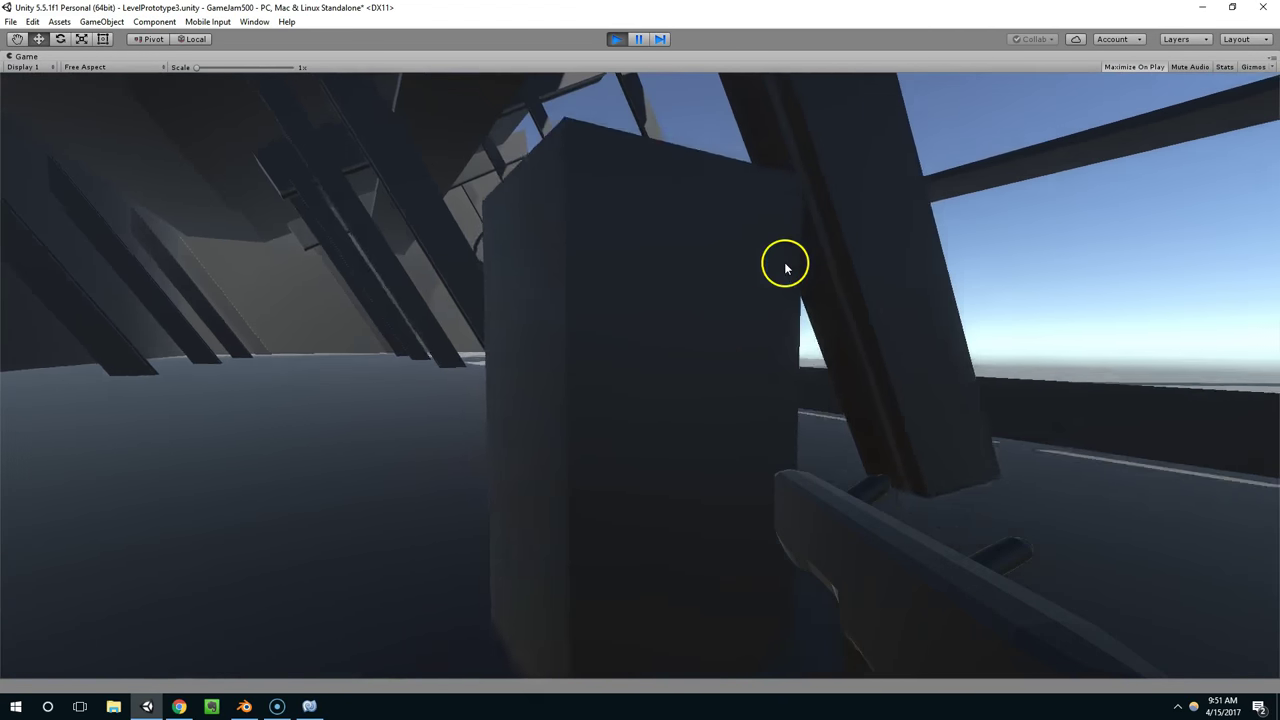
key("space")
left_click(646, 257)
key("s")
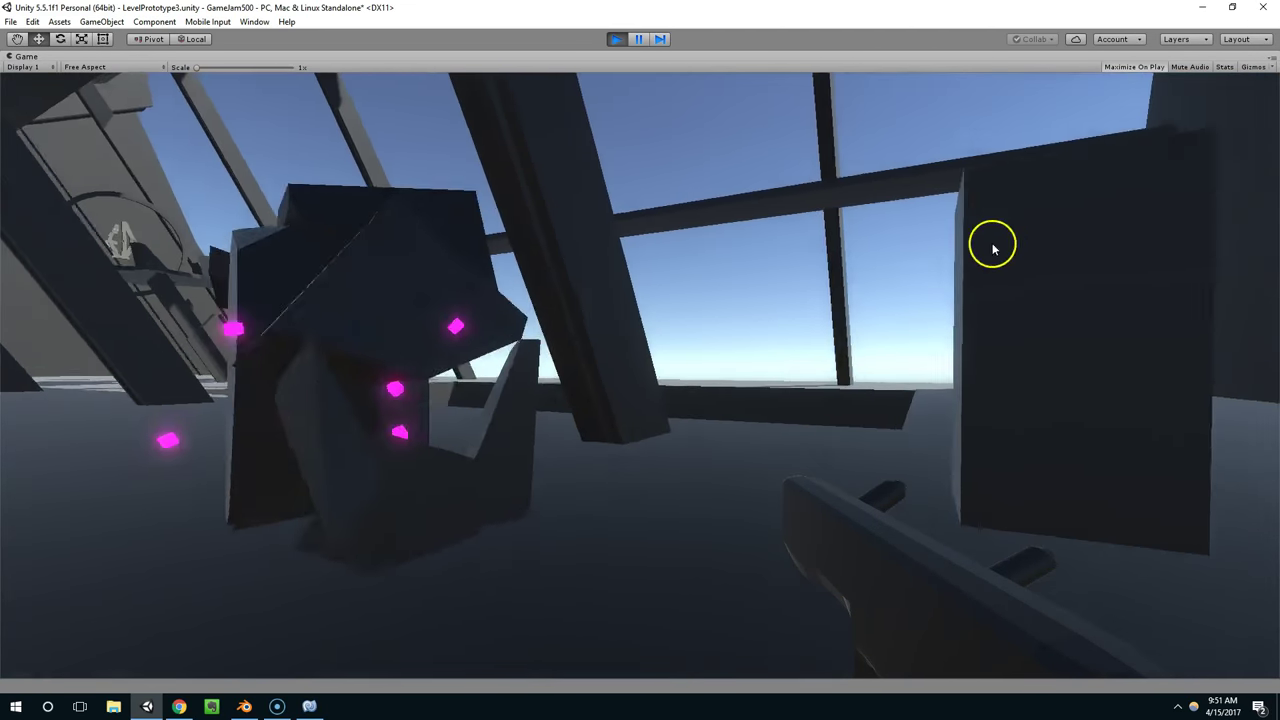
left_click(1126, 223)
key("w")
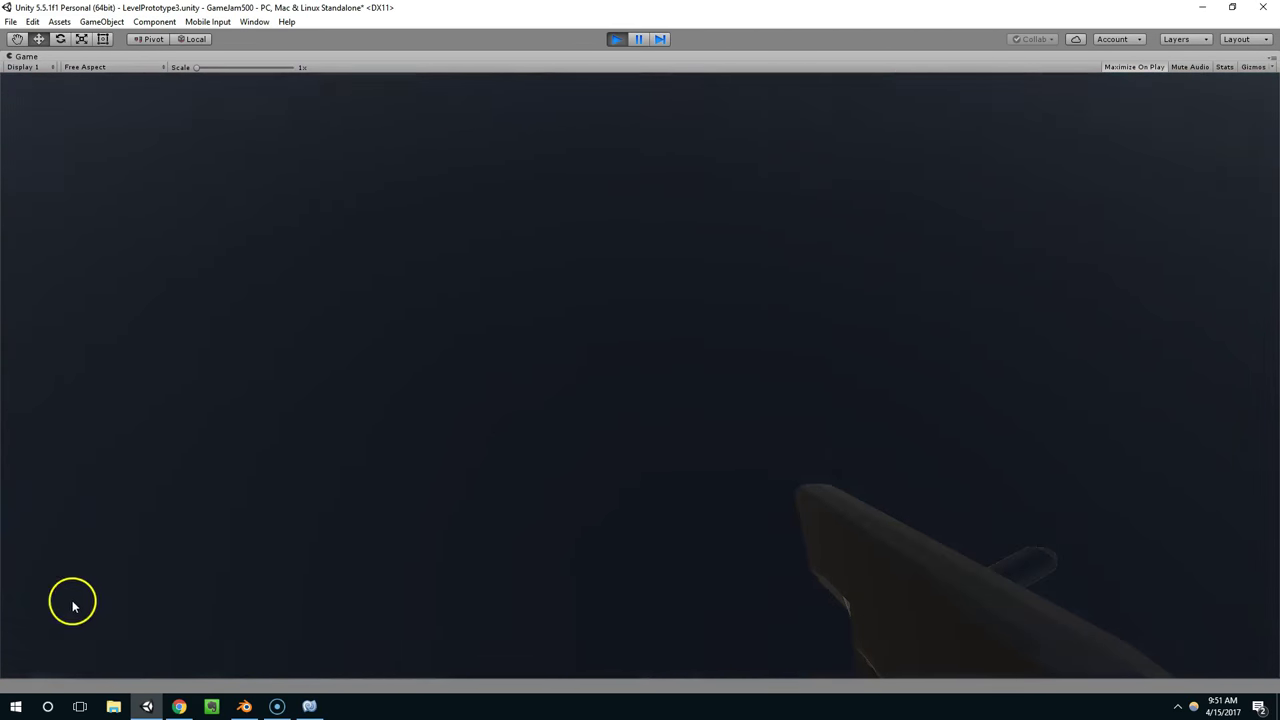